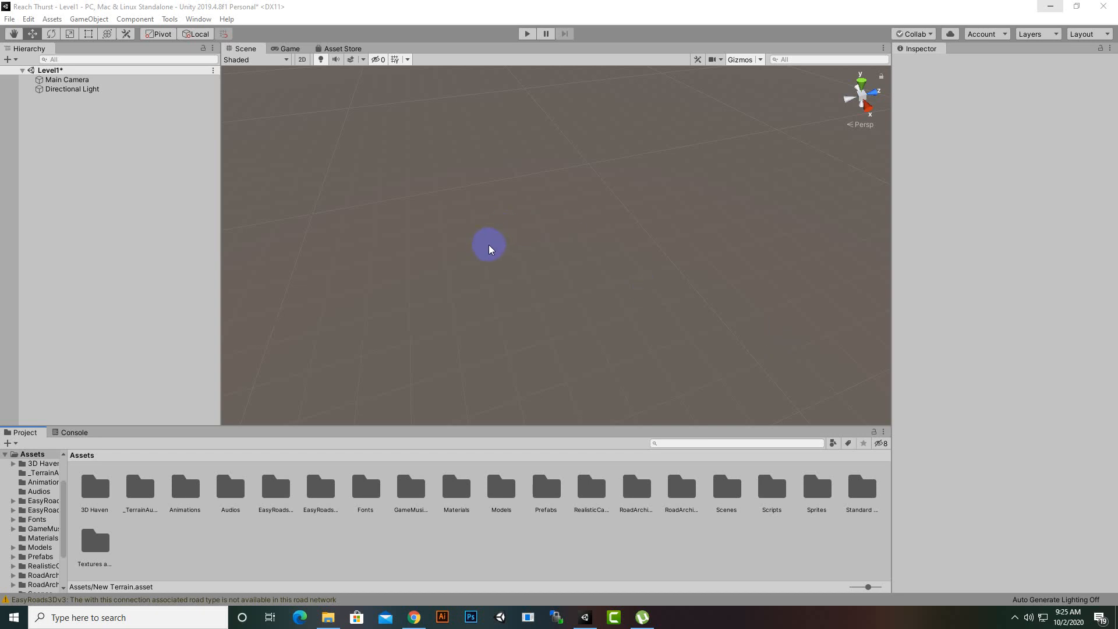
Step: Add a 3D Terrain object to the Level1 scene
{"action": "right_click", "coordinate": [99, 121]}
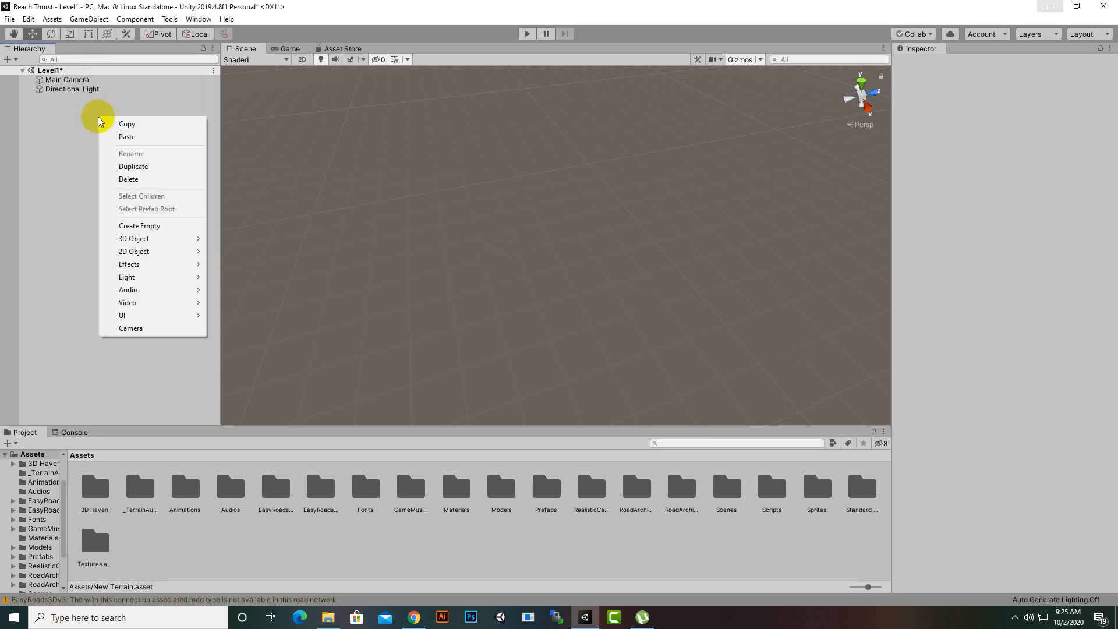
{"action": "mouse_move", "coordinate": [137, 241]}
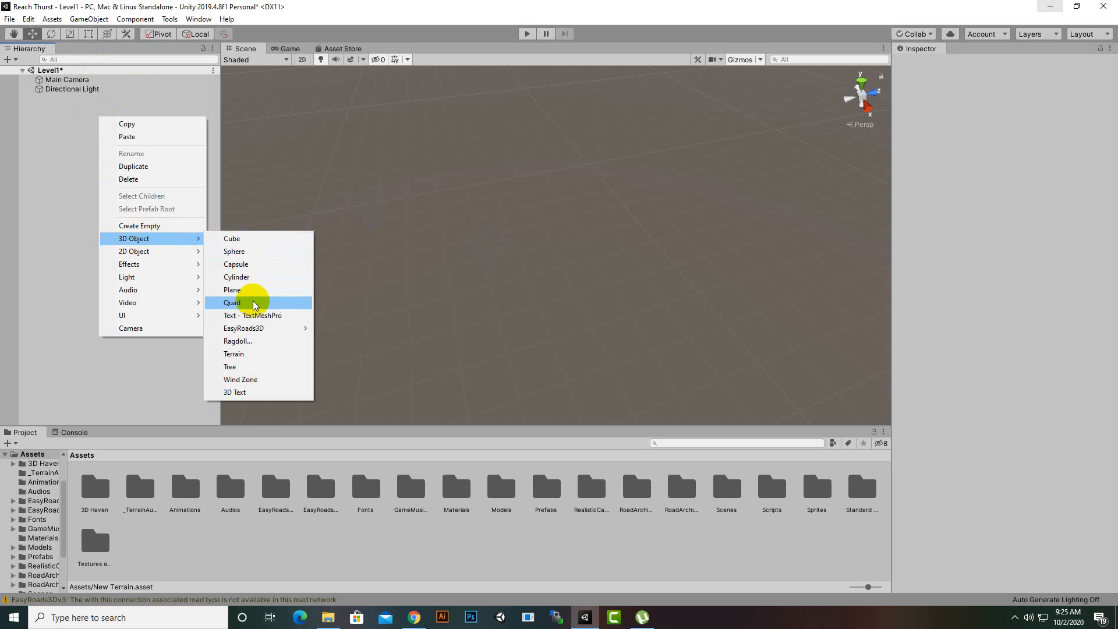
{"action": "left_click", "coordinate": [247, 353]}
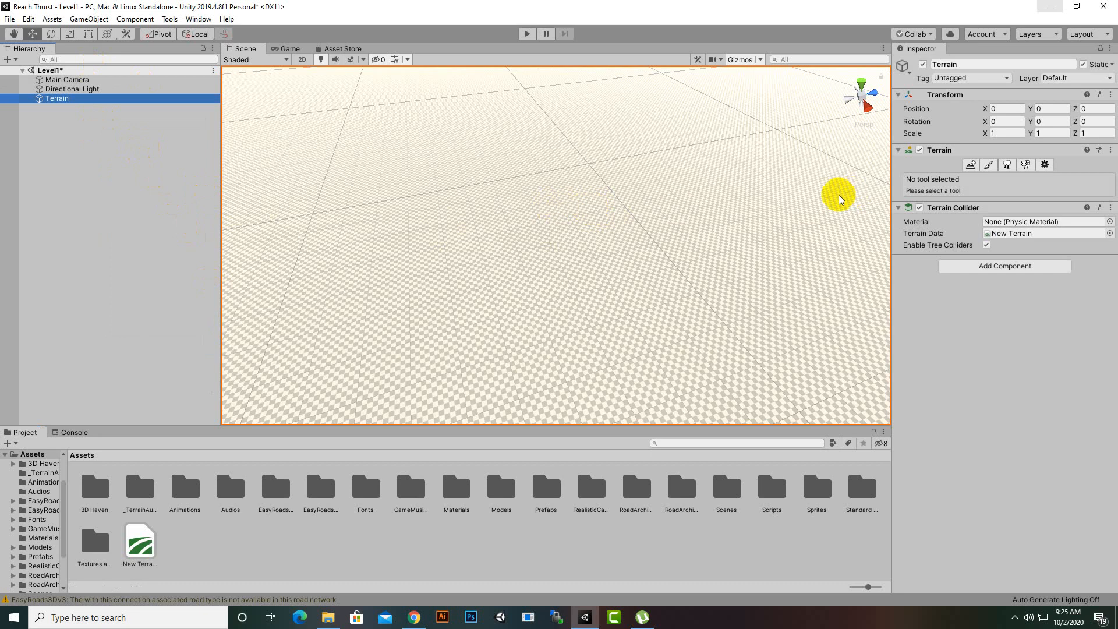
Step: Set the terrain painting mode to Raise or Lower Terrain
{"action": "left_click", "coordinate": [971, 165]}
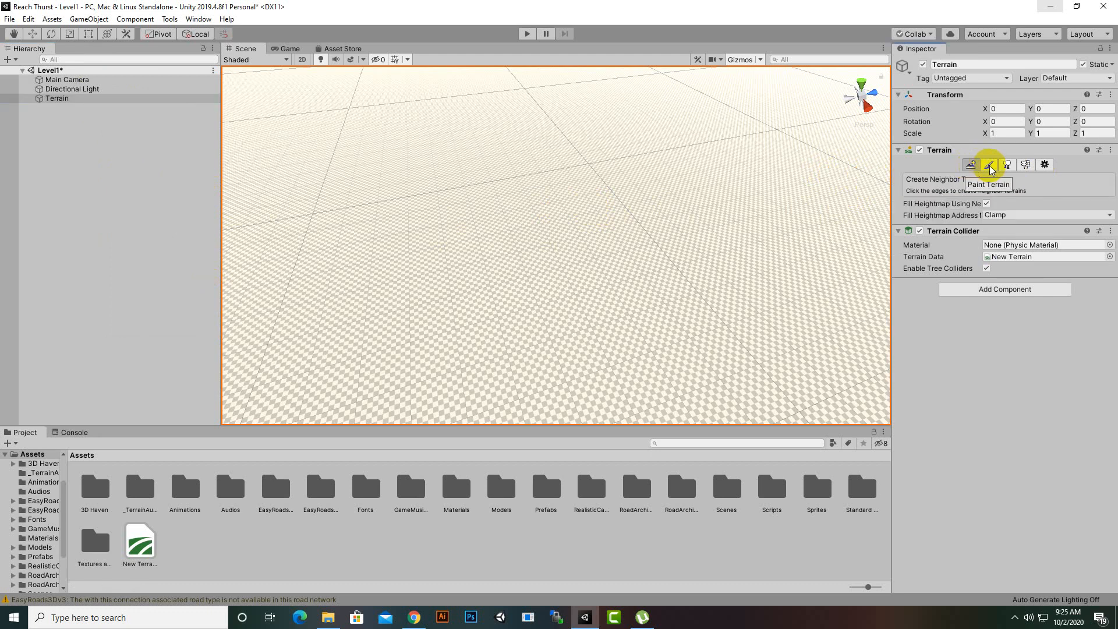
{"action": "left_click", "coordinate": [989, 166]}
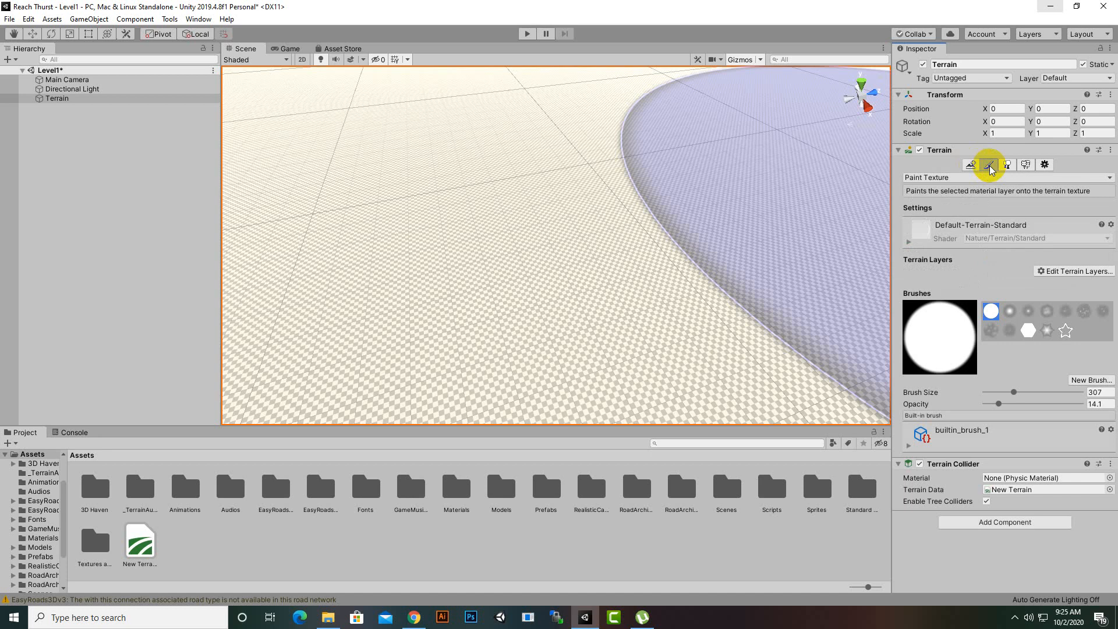
{"action": "left_click", "coordinate": [985, 178]}
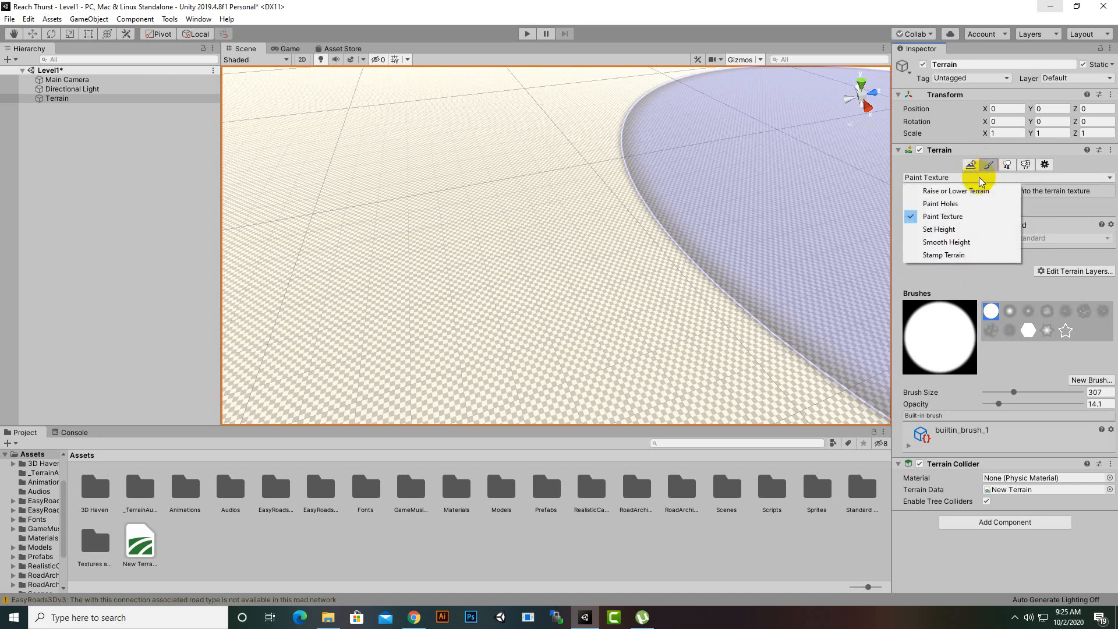
{"action": "left_click", "coordinate": [951, 192]}
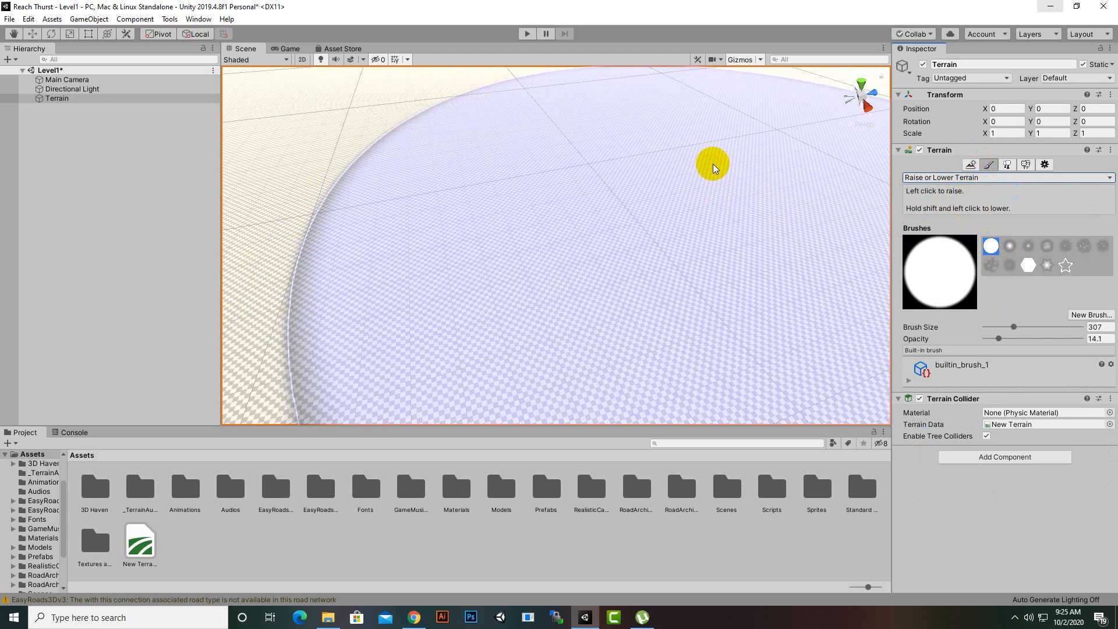
{"action": "left_click", "coordinate": [33, 34]}
Step: Switch the terrain painting mode to Paint Texture and add the existing Grass layer to the terrain
{"action": "left_click", "coordinate": [988, 165]}
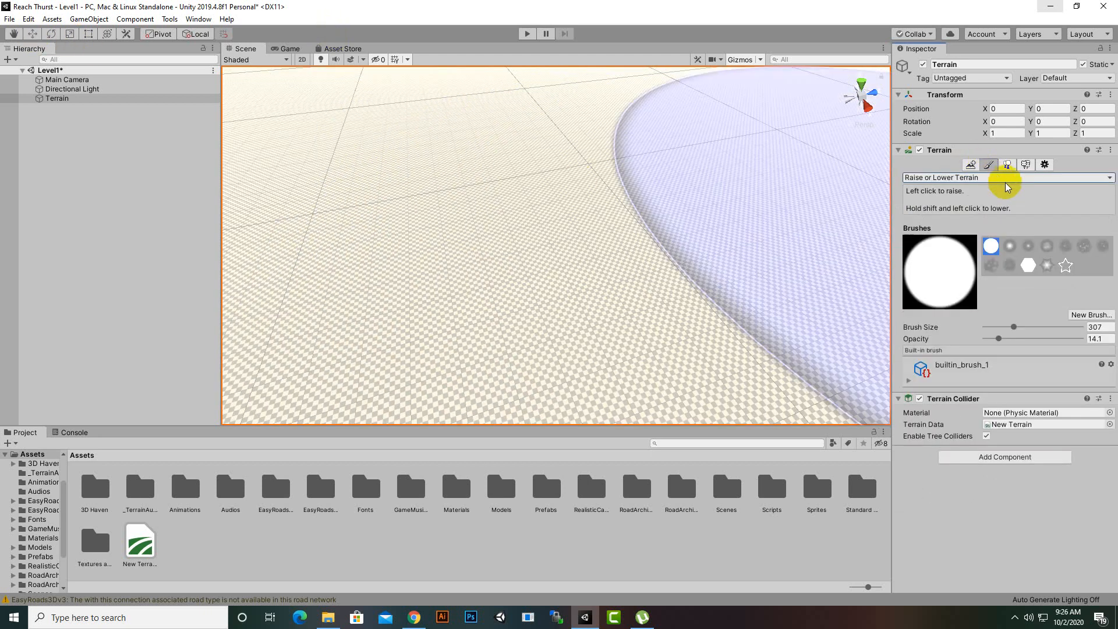
{"action": "left_click", "coordinate": [1000, 178]}
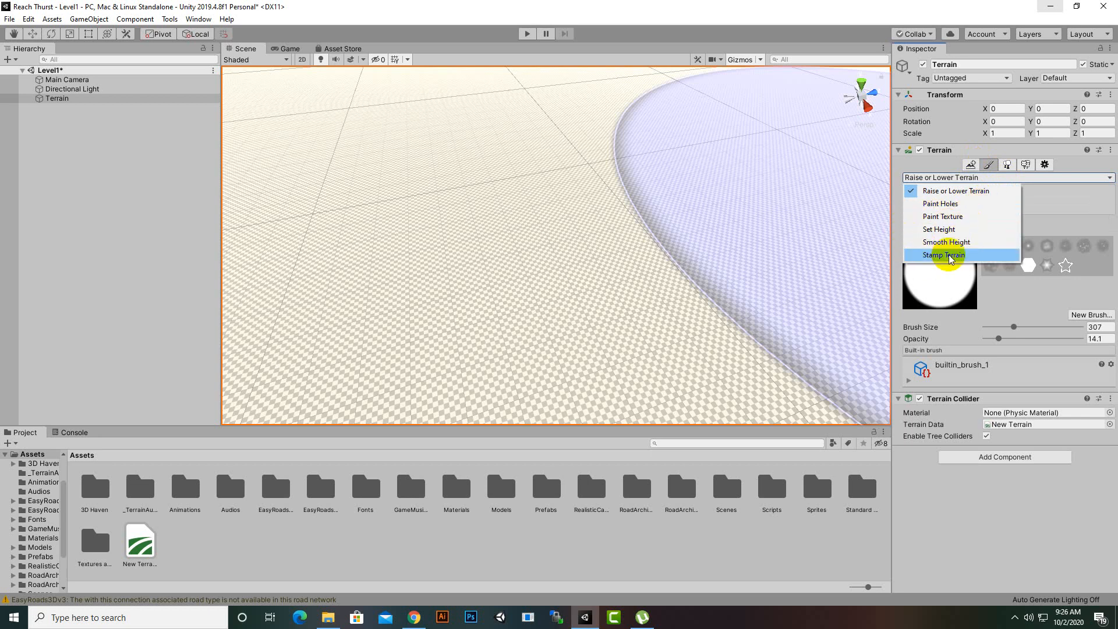
{"action": "left_click", "coordinate": [935, 217]}
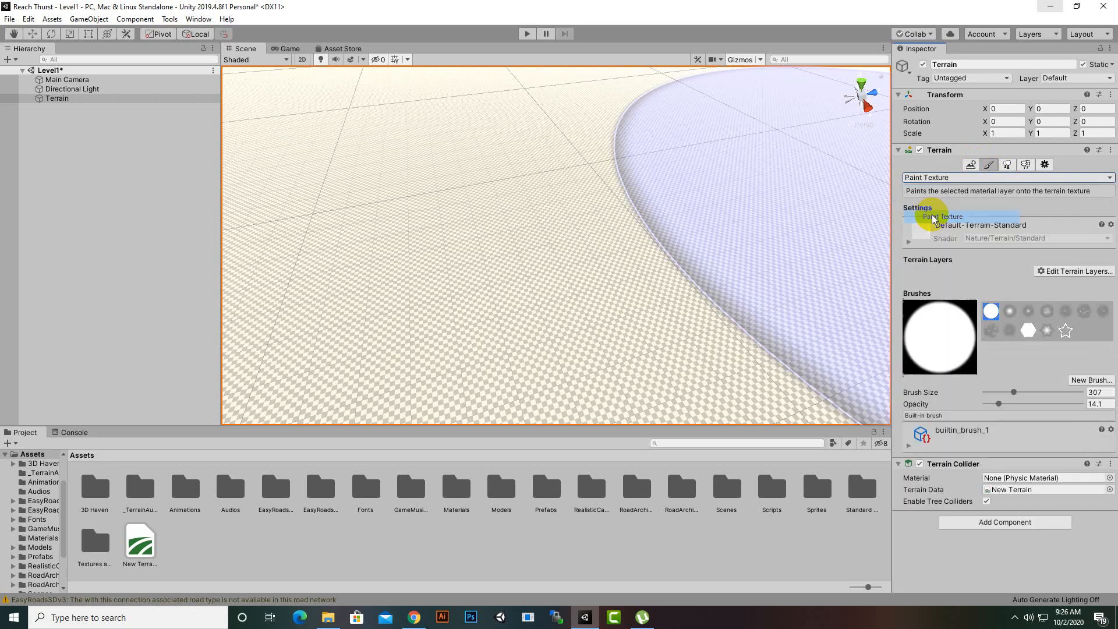
{"action": "left_click", "coordinate": [1067, 272]}
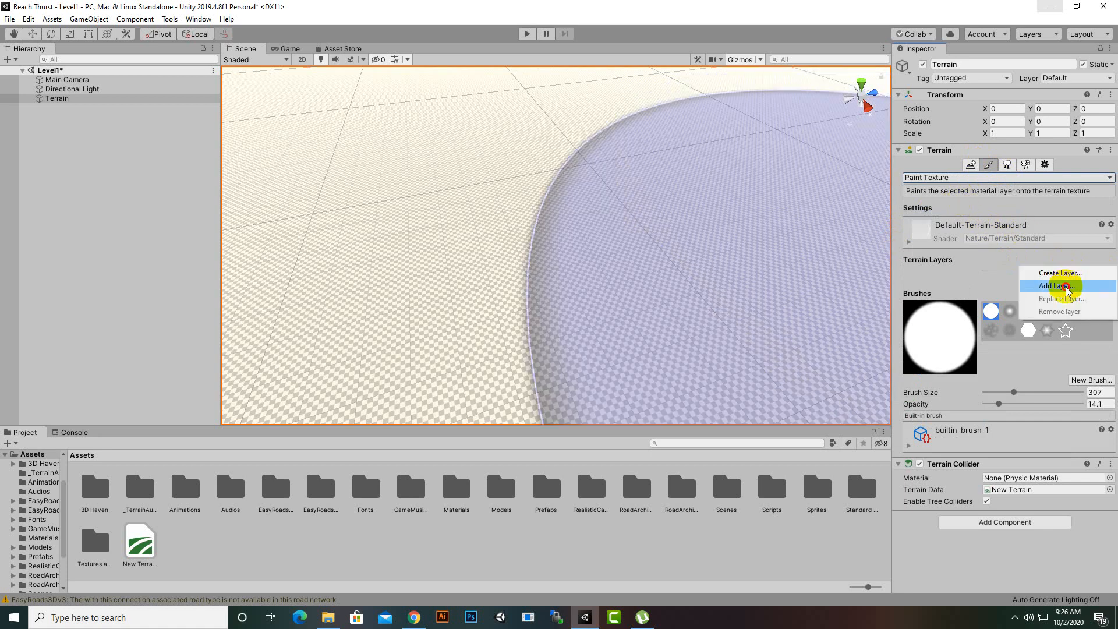
{"action": "left_click", "coordinate": [1067, 286]}
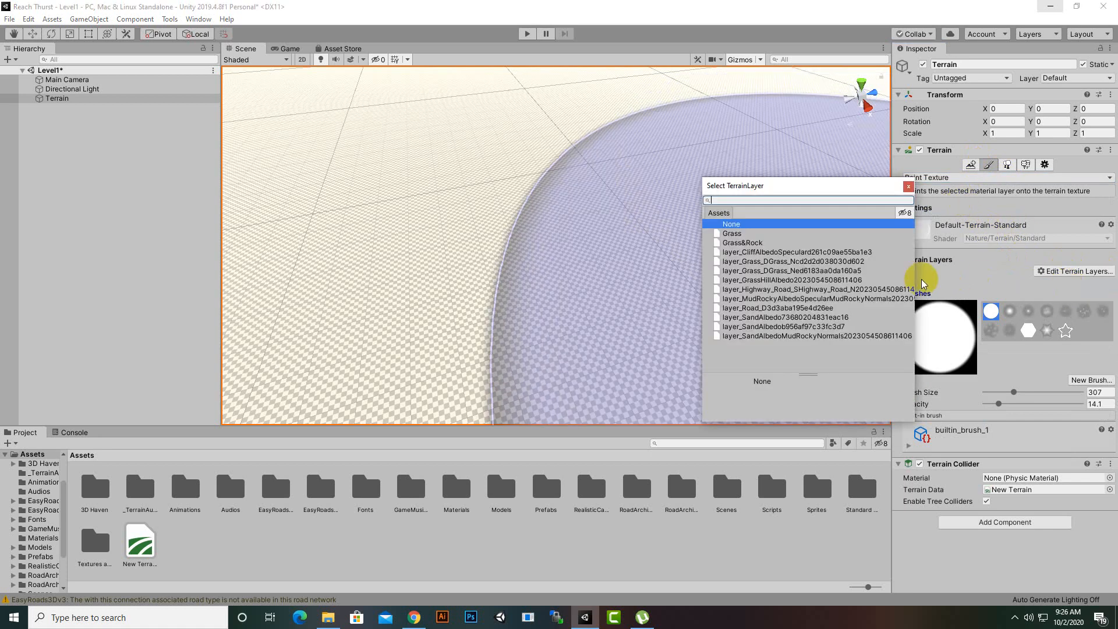
{"action": "left_click", "coordinate": [775, 252]}
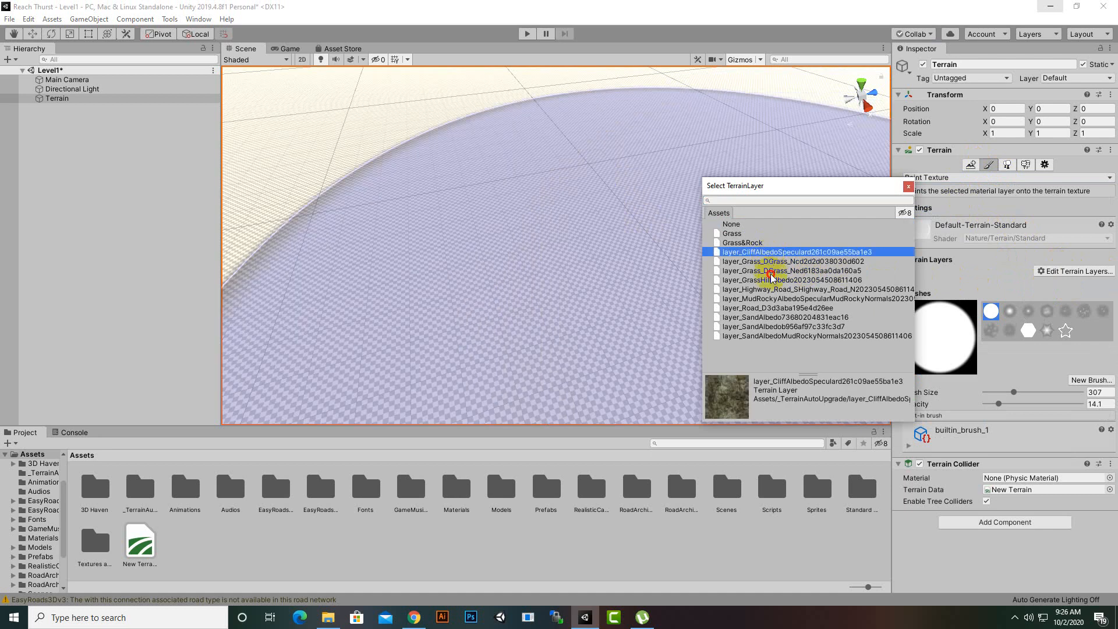
{"action": "left_click", "coordinate": [771, 274]}
{"action": "left_click", "coordinate": [775, 297]}
{"action": "left_click", "coordinate": [749, 251]}
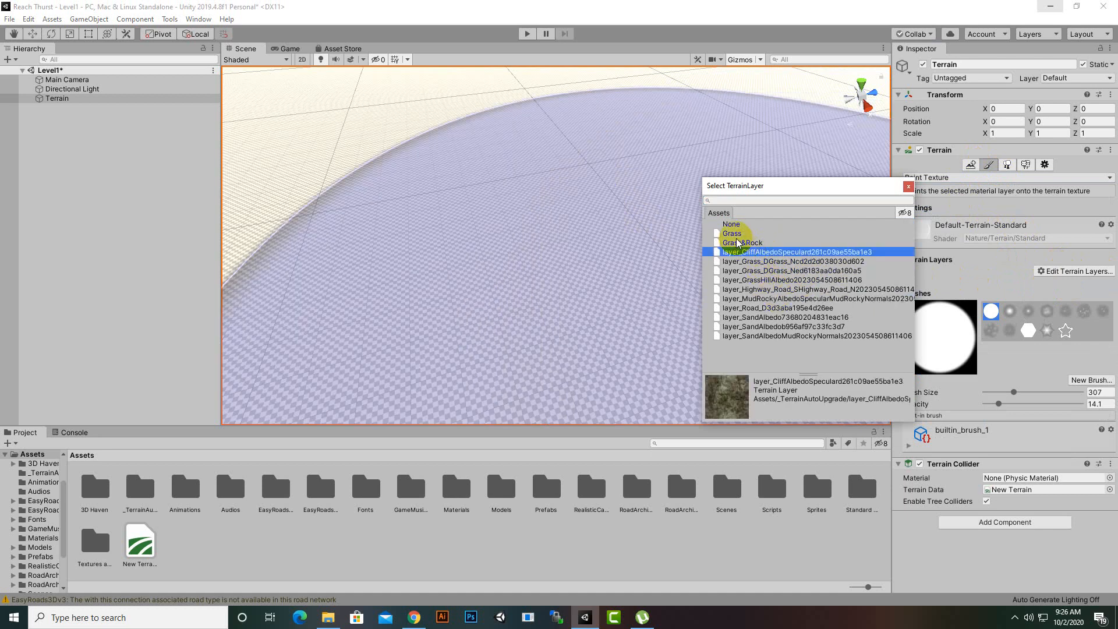
{"action": "left_click", "coordinate": [737, 243]}
{"action": "left_click", "coordinate": [732, 234]}
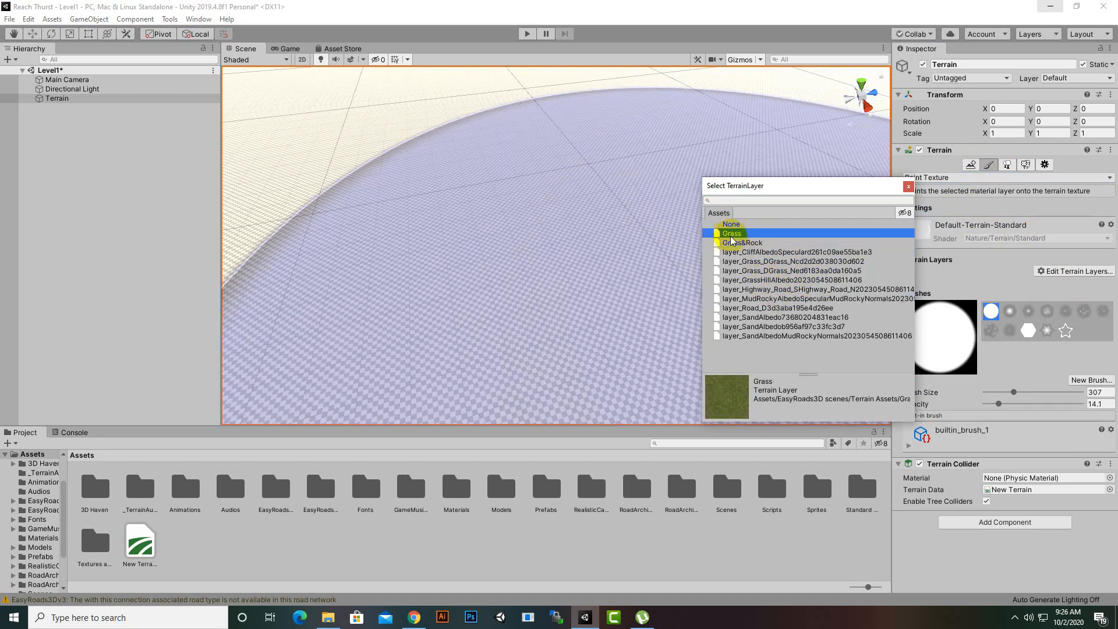
{"action": "double_click", "coordinate": [733, 233]}
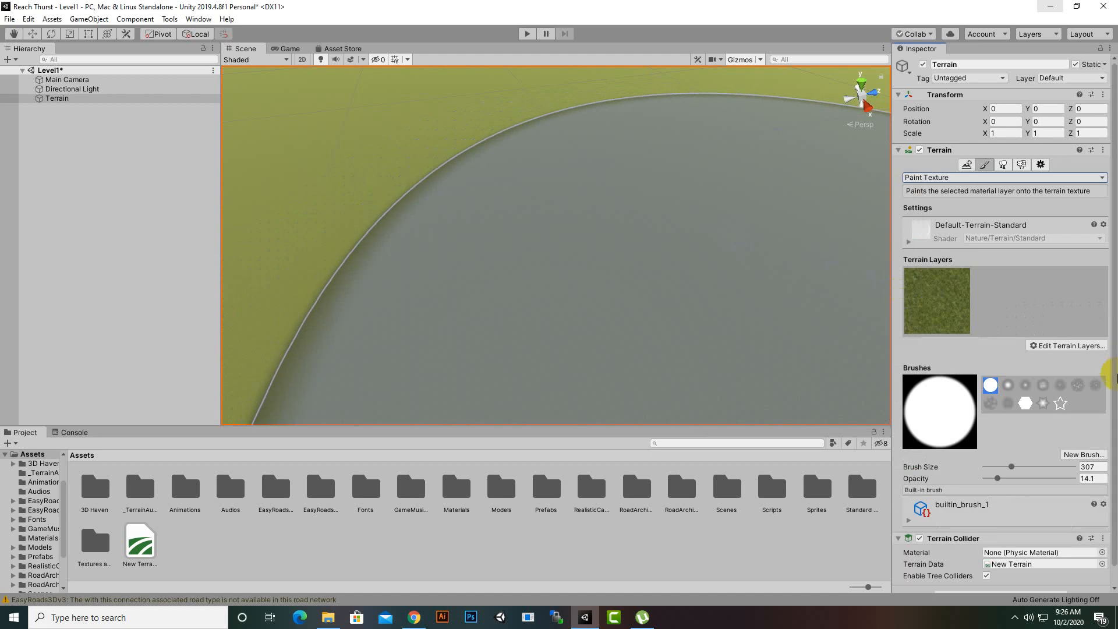
{"action": "key", "text": "w"}
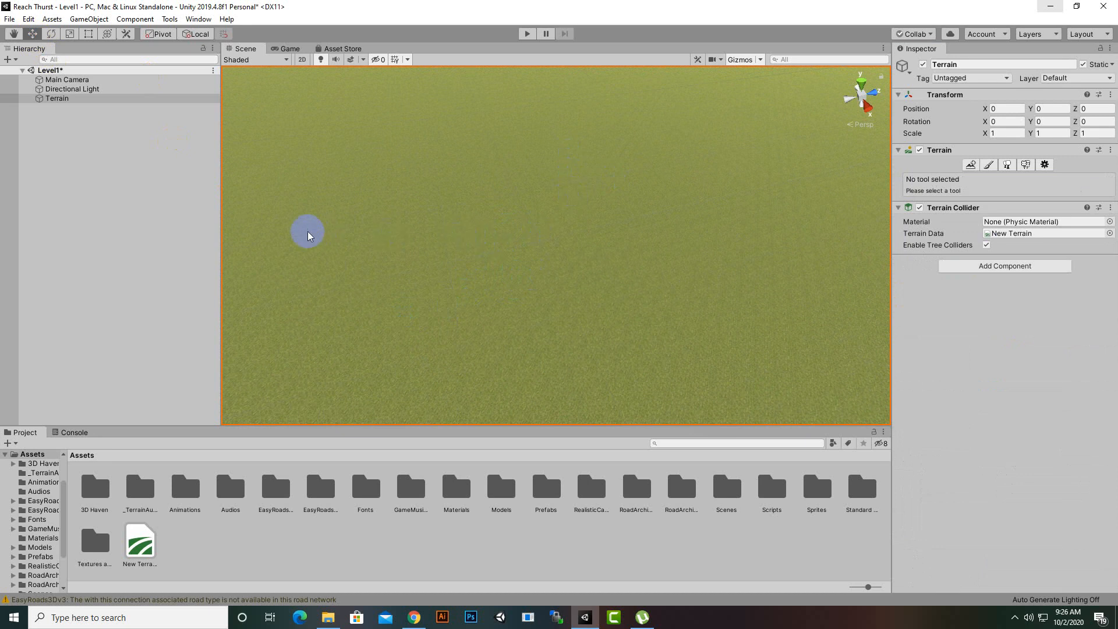
Step: Create a new EasyRoads3D road network in the scene and back up the terrain data
{"action": "right_click", "coordinate": [122, 133]}
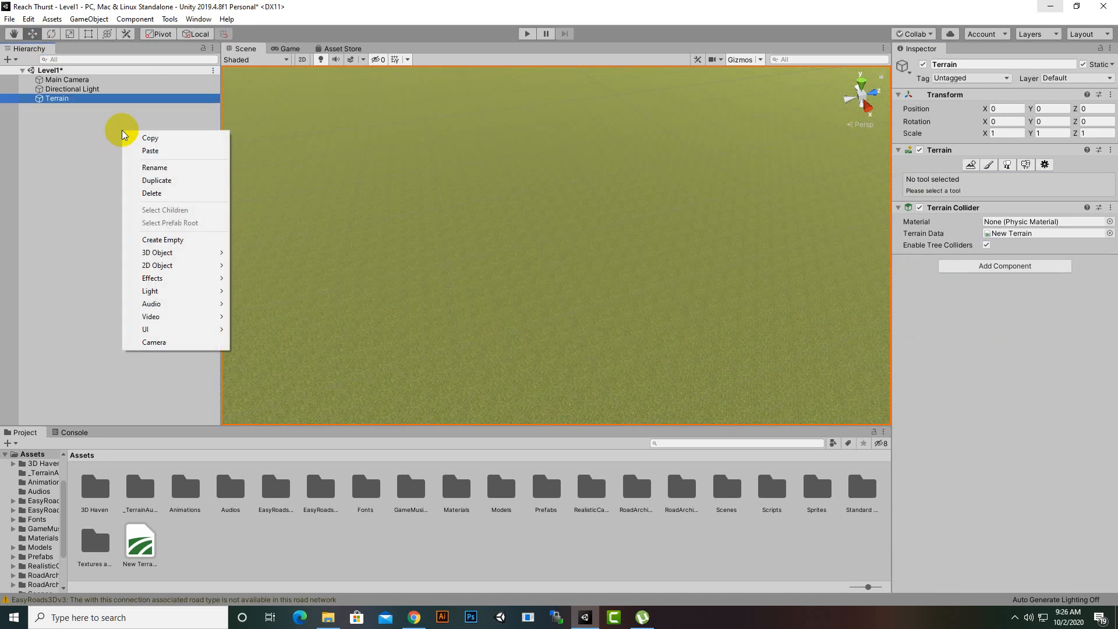
{"action": "left_click", "coordinate": [181, 255]}
{"action": "mouse_move", "coordinate": [269, 343]}
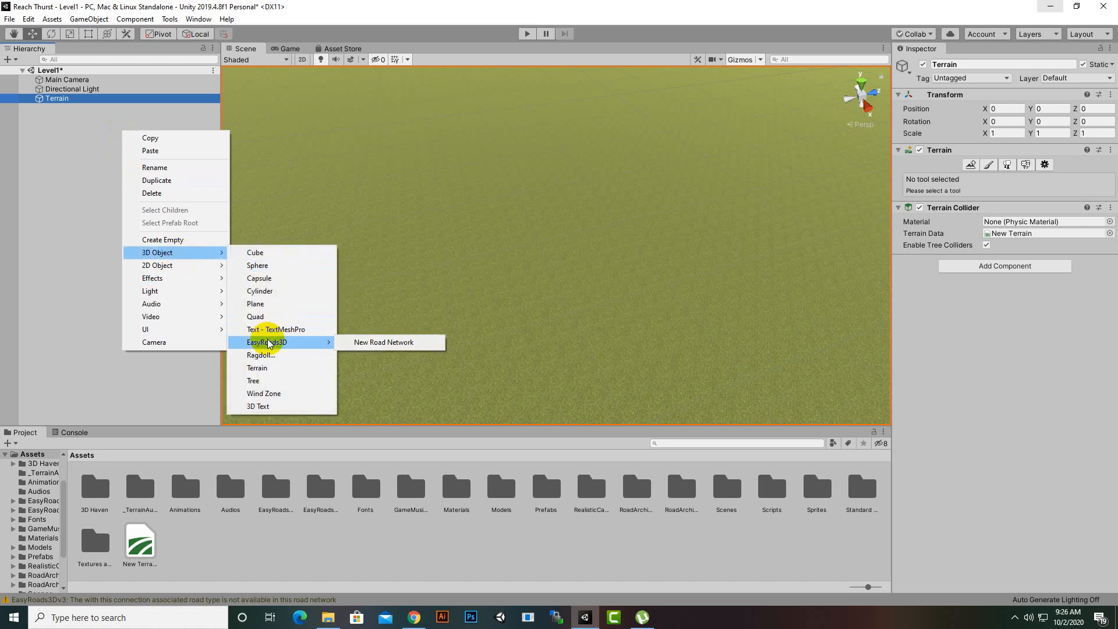
{"action": "left_click", "coordinate": [367, 342]}
{"action": "left_click", "coordinate": [602, 338]}
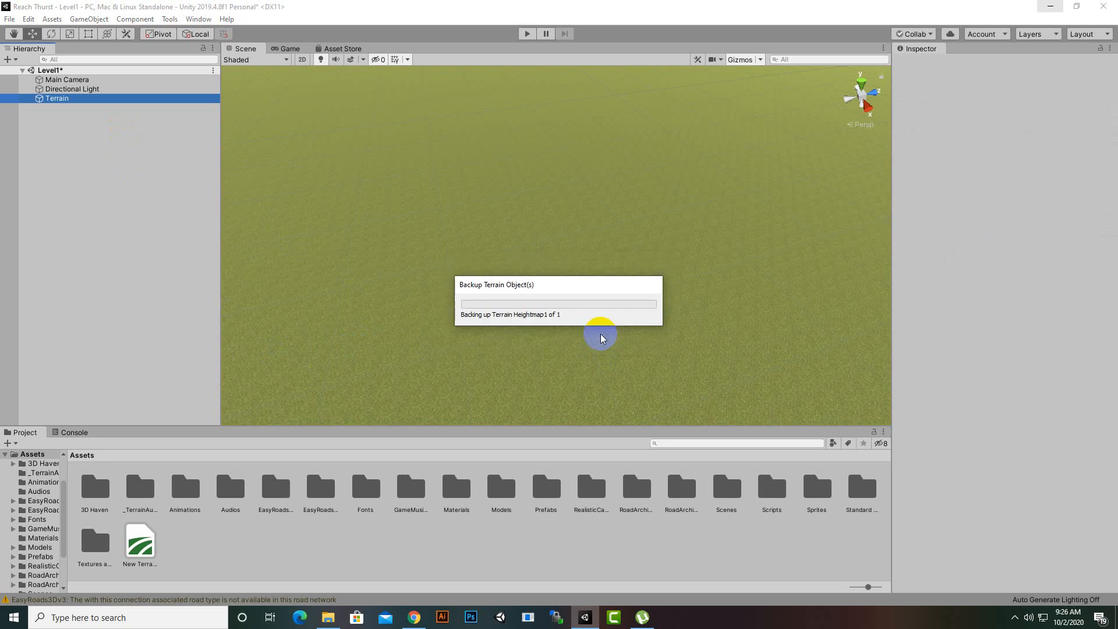
{"action": "left_click", "coordinate": [579, 335]}
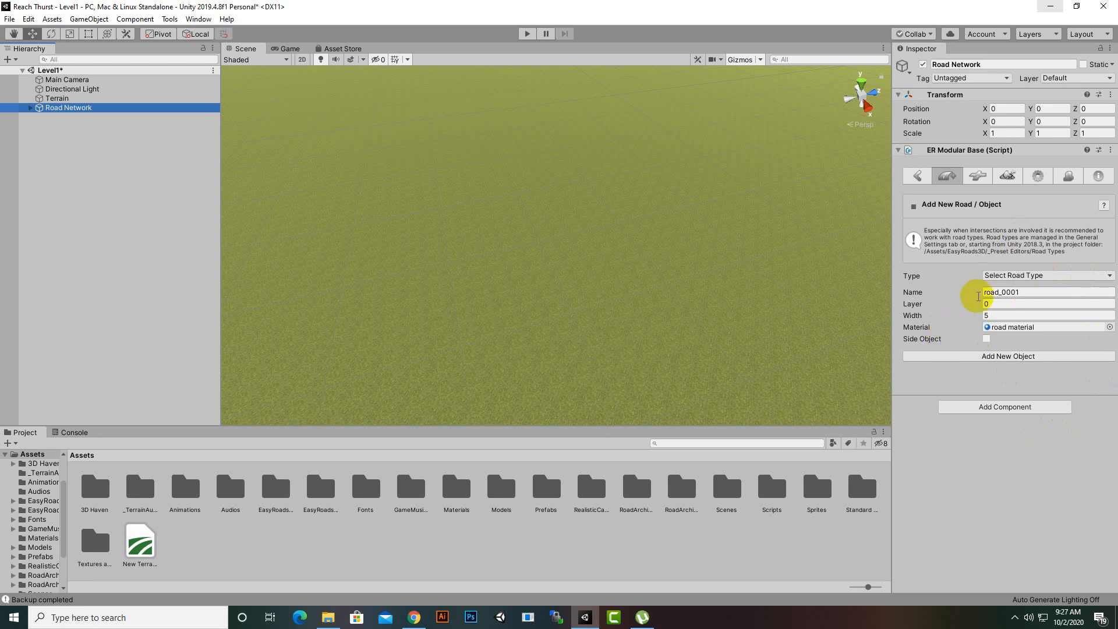
Step: Examine the type, width, name and material options for a new road in the road network
{"action": "left_click", "coordinate": [1013, 276]}
{"action": "left_click", "coordinate": [1015, 278]}
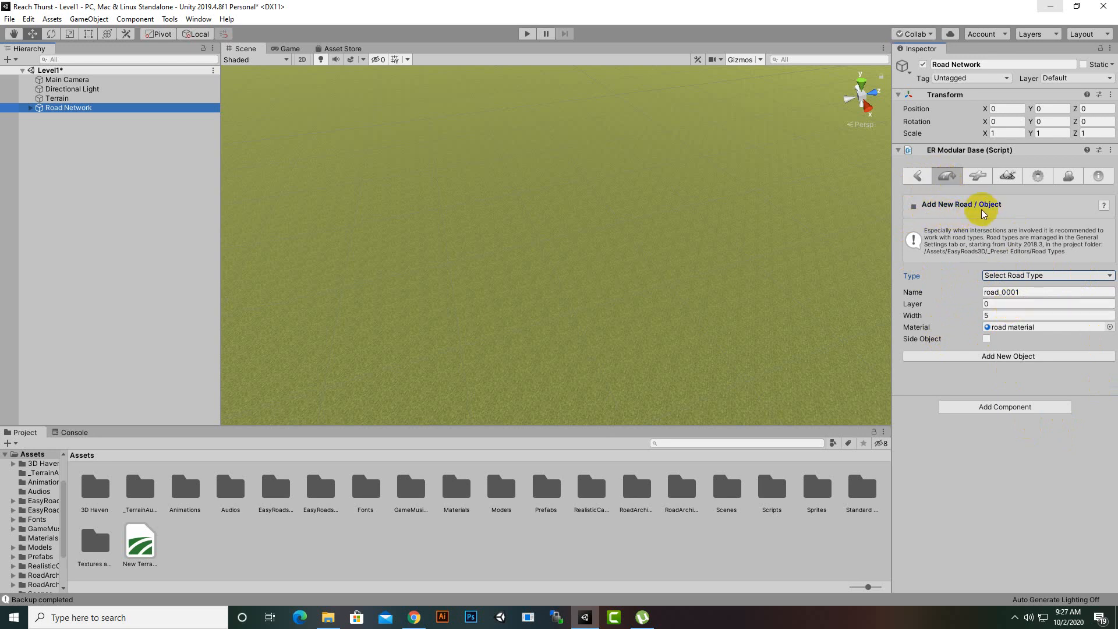
{"action": "left_click", "coordinate": [998, 315]}
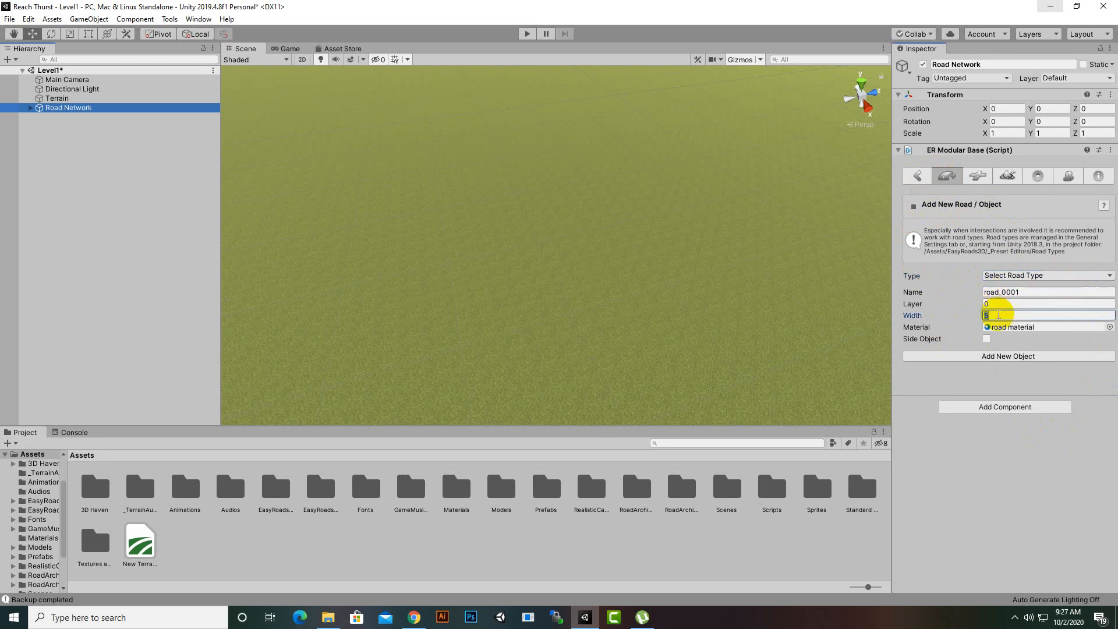
{"action": "left_click", "coordinate": [1001, 291]}
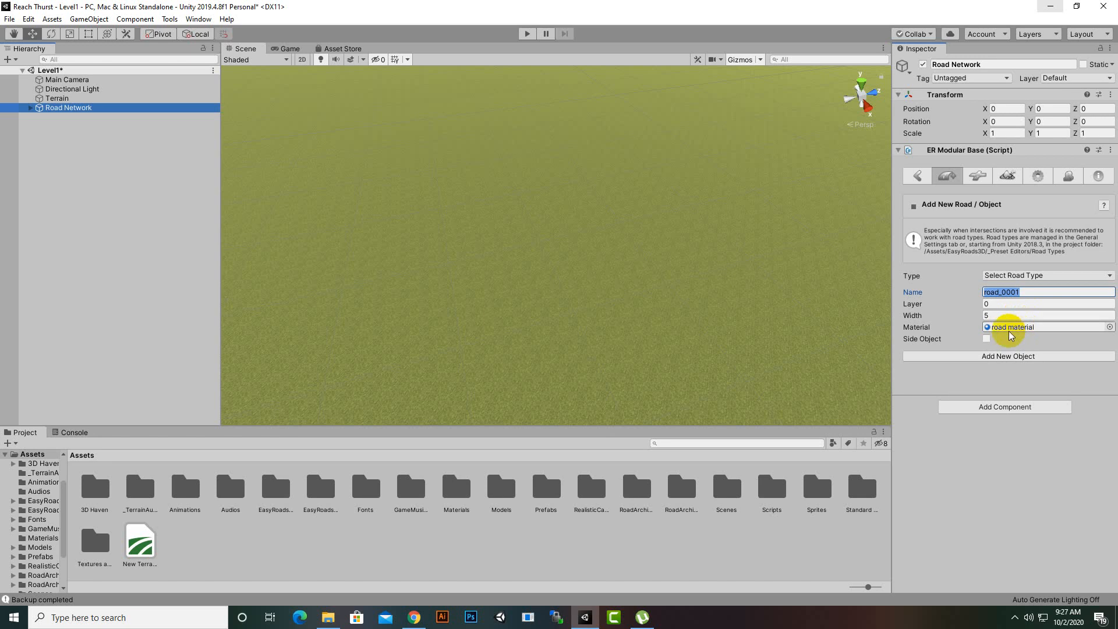
{"action": "left_click", "coordinate": [1110, 328]}
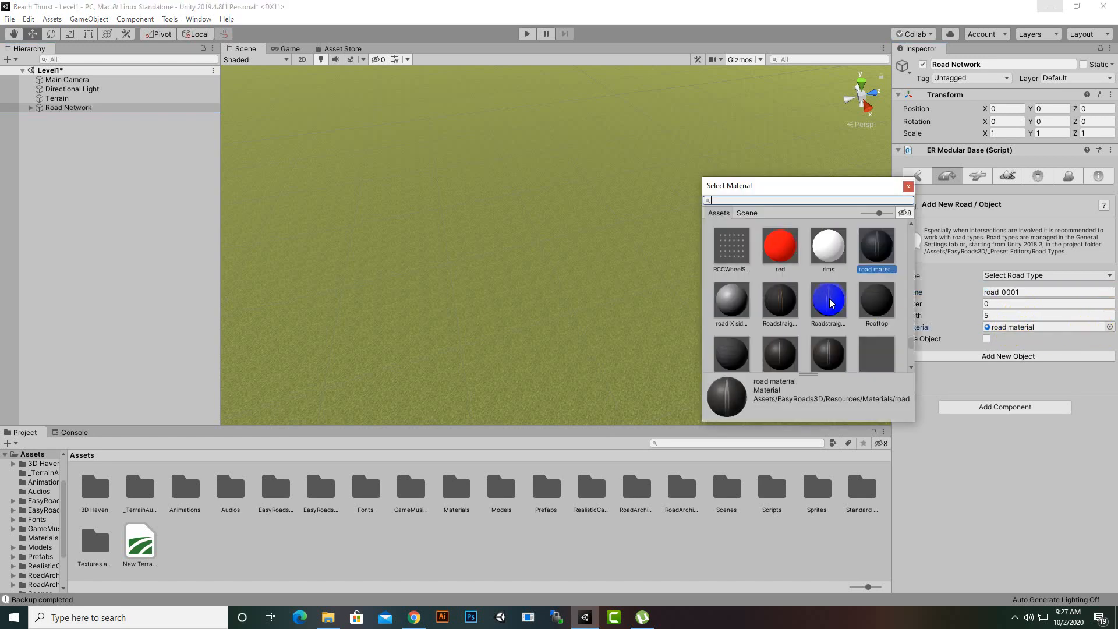
{"action": "scroll", "coordinate": [831, 300], "scroll_direction": "down", "scroll_amount": 10}
{"action": "scroll", "coordinate": [831, 302], "scroll_direction": "up", "scroll_amount": 7}
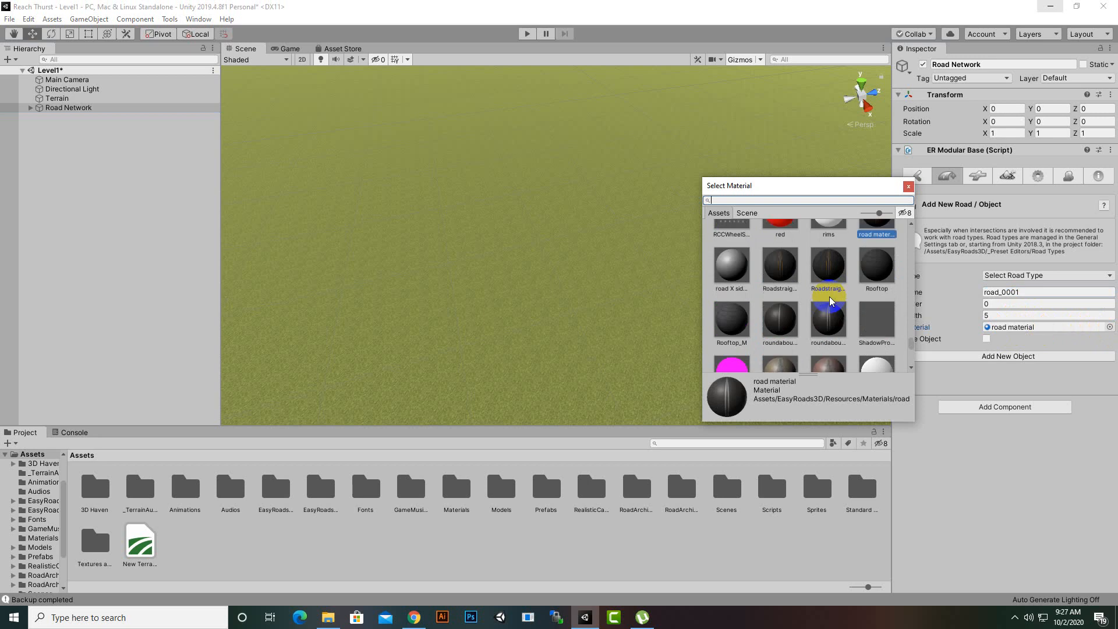
{"action": "scroll", "coordinate": [889, 245], "scroll_direction": "up", "scroll_amount": 1}
{"action": "left_click", "coordinate": [908, 187]}
{"action": "left_click", "coordinate": [1002, 327]}
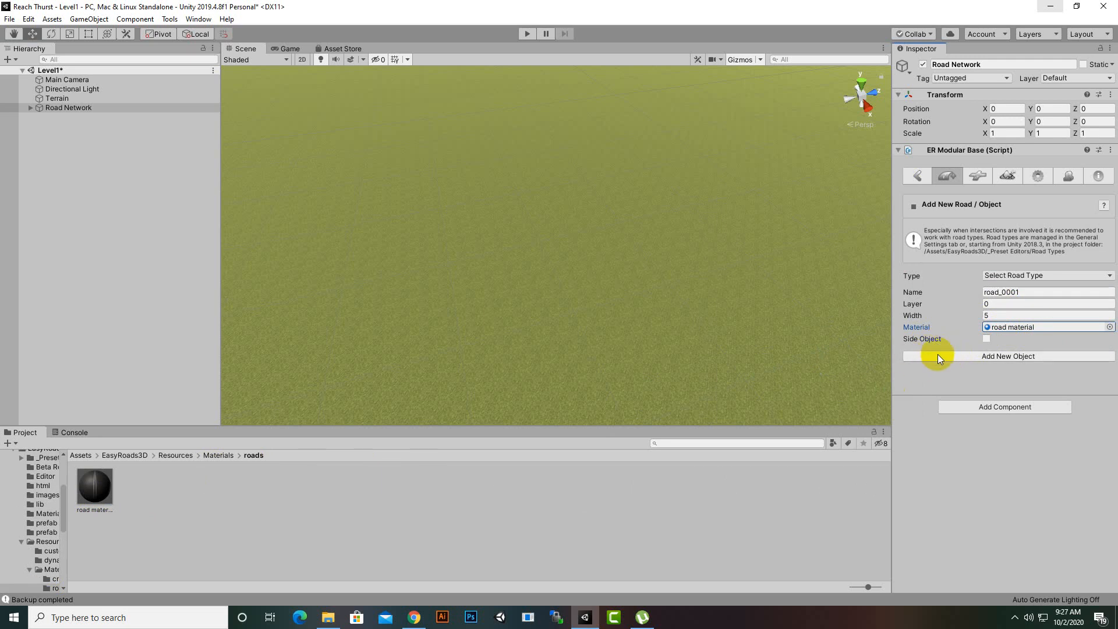
Step: Add a new road object with the default settings and place four markers forming a curved road about 69 m long
{"action": "left_click", "coordinate": [988, 358]}
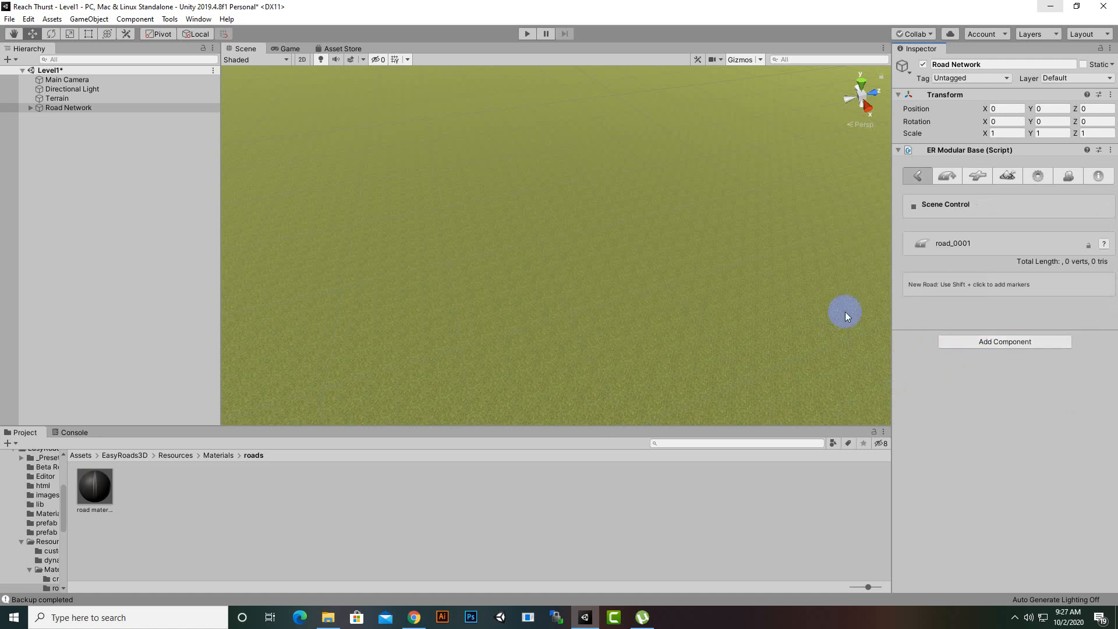
{"action": "left_click", "coordinate": [498, 289], "text": "shift"}
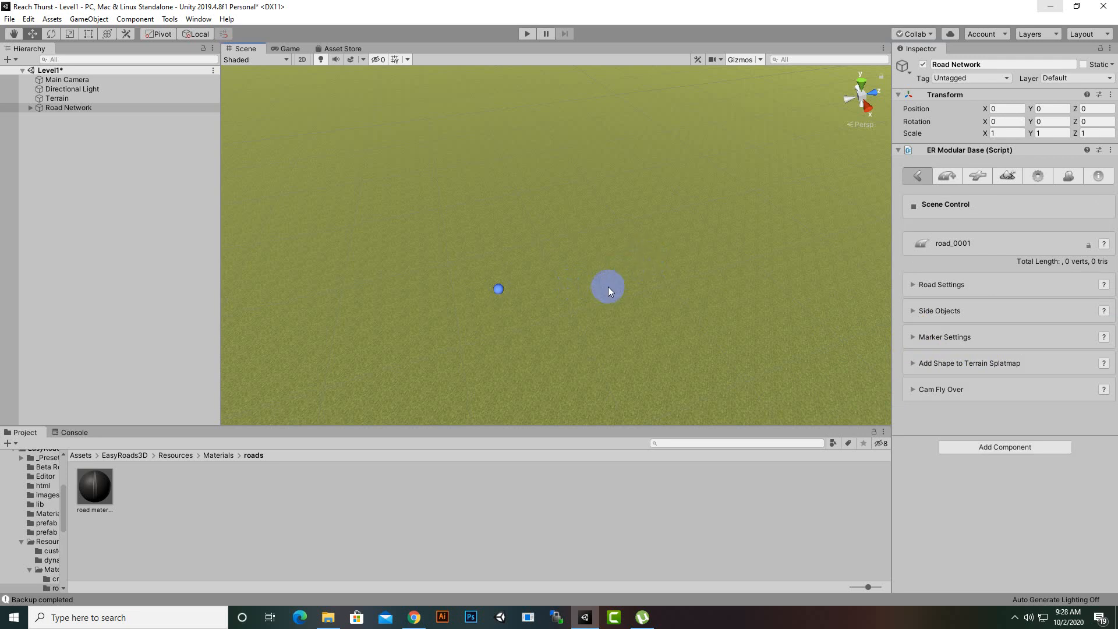
{"action": "left_click", "coordinate": [634, 262], "text": "shift"}
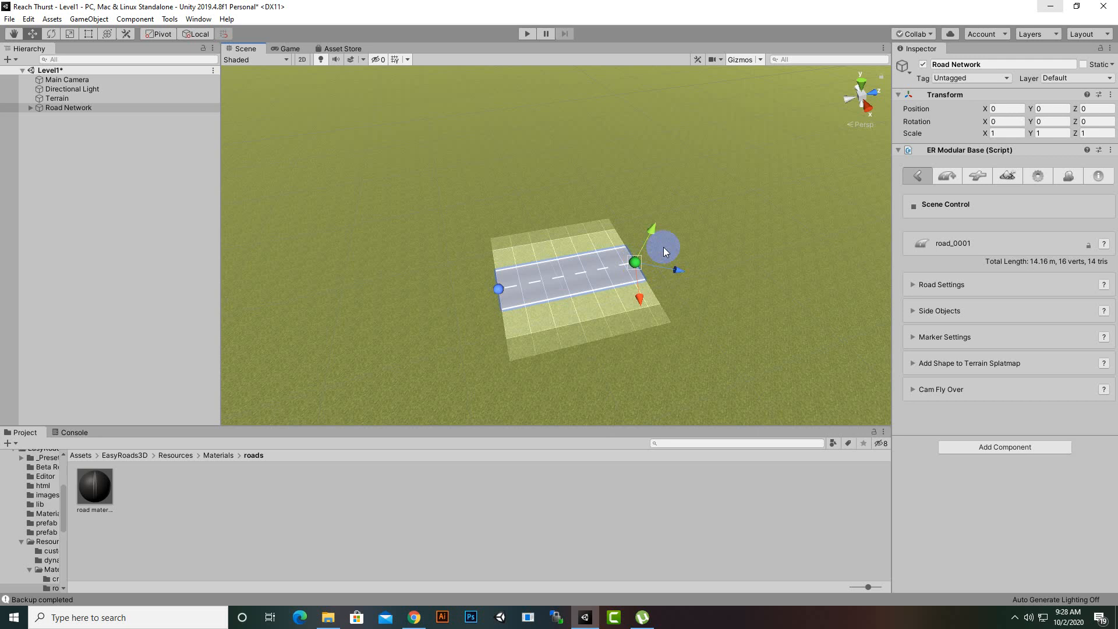
{"action": "left_click", "coordinate": [722, 194], "text": "shift"}
{"action": "left_click", "coordinate": [706, 110], "text": "shift"}
Step: Extend the road with four more markers that bend around and return toward its start, about 215 m long in total
{"action": "key", "text": "q"}
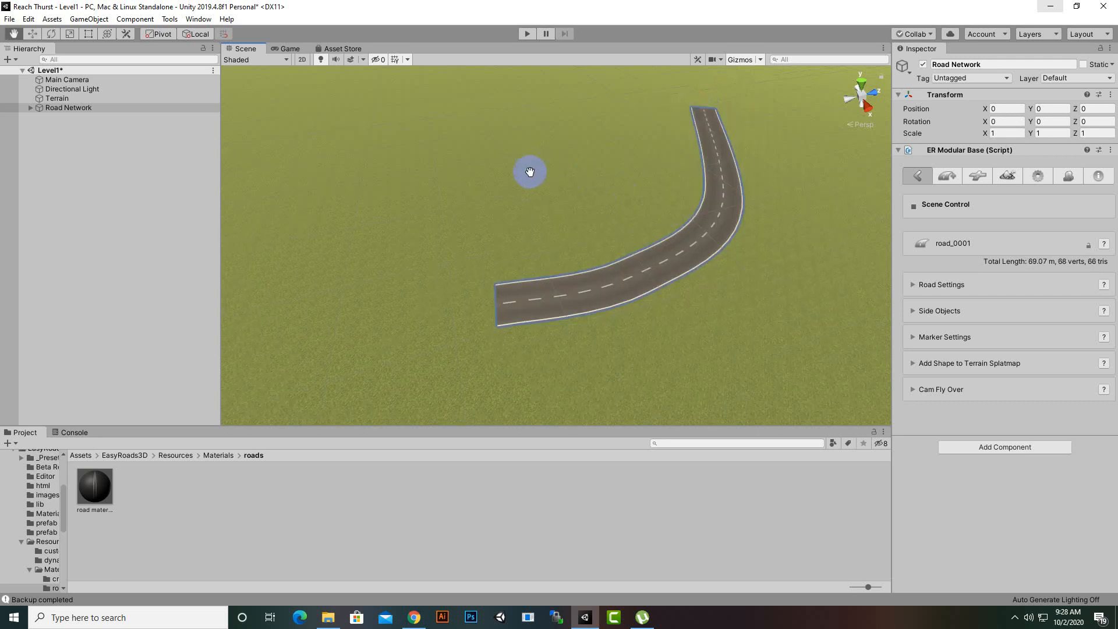
{"action": "middle_click_drag", "start_coordinate": [530, 171], "coordinate": [479, 309]}
{"action": "left_click", "coordinate": [751, 141], "text": "shift"}
{"action": "left_click", "coordinate": [831, 225], "text": "shift"}
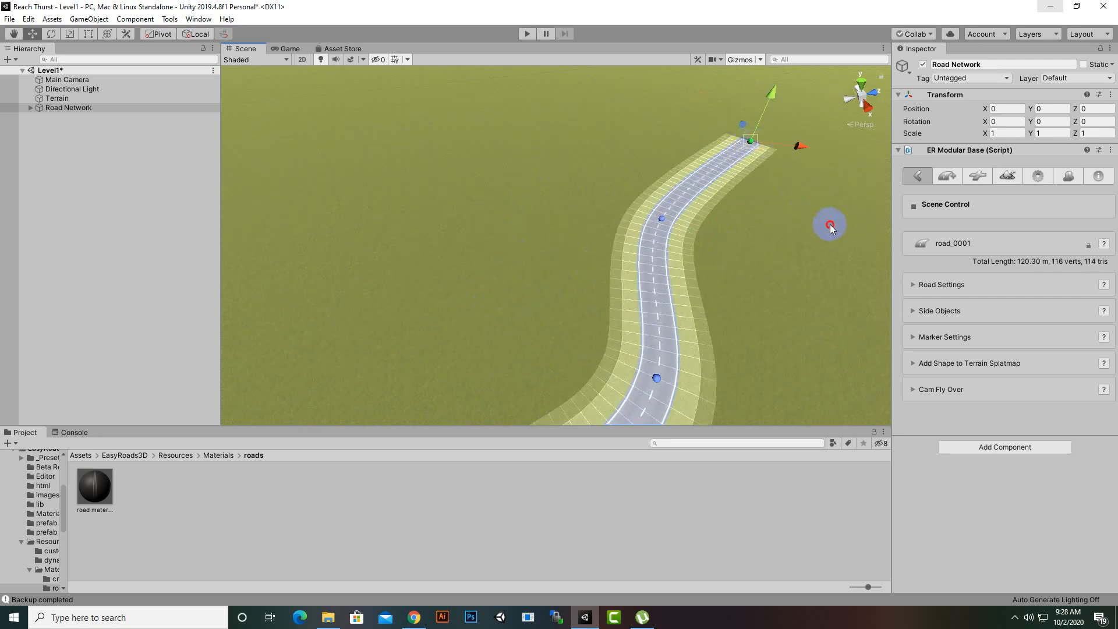
{"action": "middle_click_drag", "start_coordinate": [789, 267], "coordinate": [589, 195]}
{"action": "left_click", "coordinate": [697, 272], "text": "shift"}
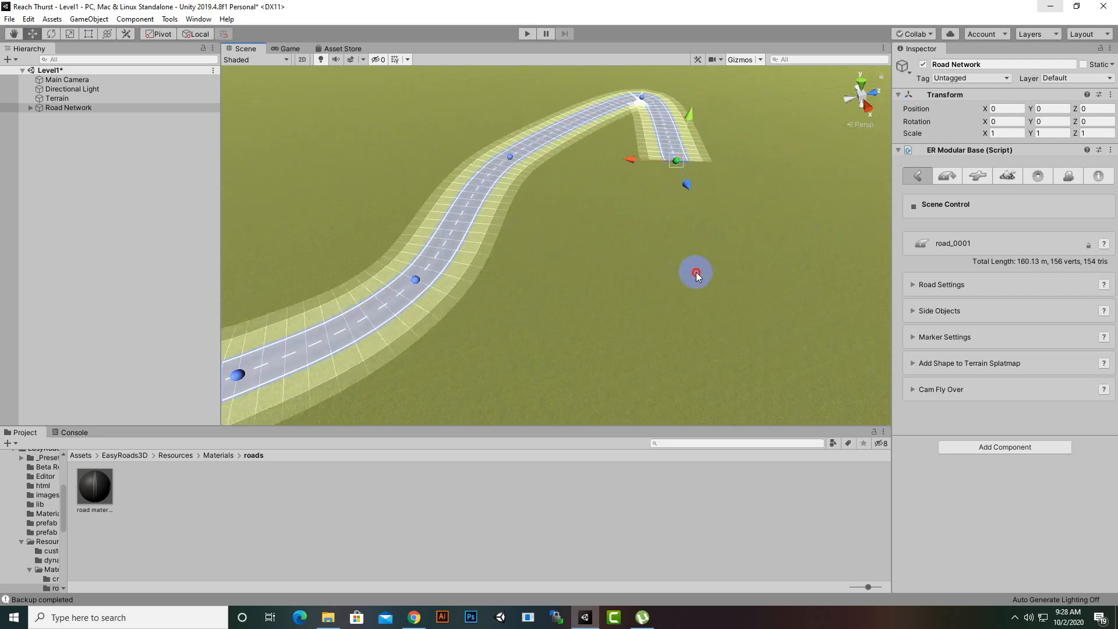
{"action": "left_click", "coordinate": [556, 343], "text": "shift"}
{"action": "scroll", "coordinate": [691, 270], "scroll_direction": "down", "scroll_amount": 5}
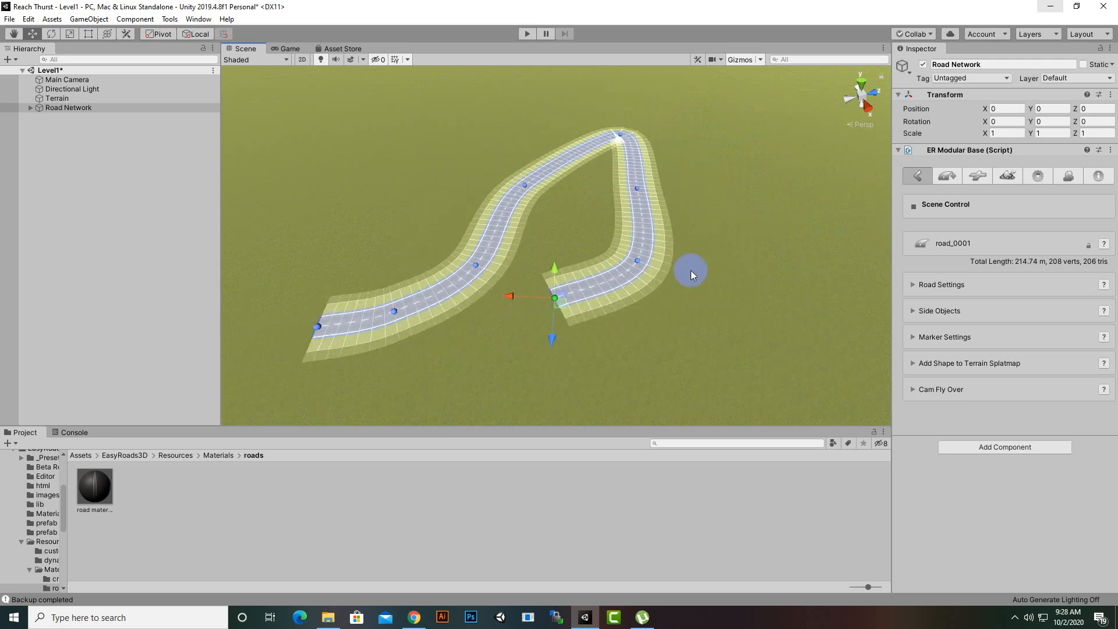
{"action": "middle_click_drag", "start_coordinate": [519, 336], "coordinate": [575, 324]}
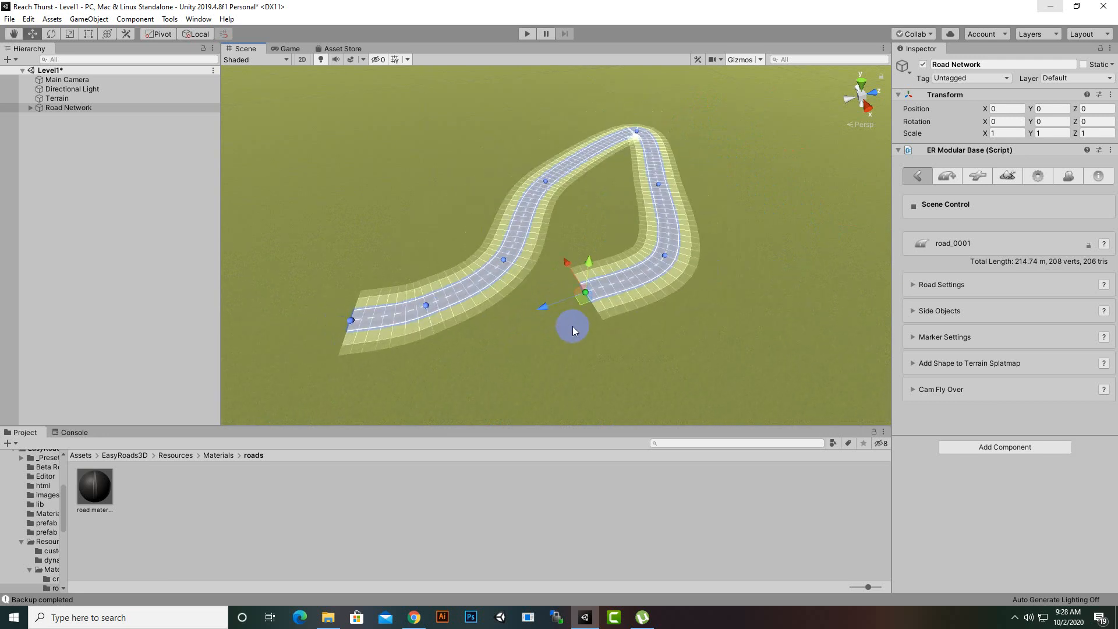
Step: Extend the road with two more markers curving past its starting end, making it about 270 m long in total
{"action": "left_click", "coordinate": [450, 384], "text": "shift"}
{"action": "left_click", "coordinate": [307, 380], "text": "shift"}
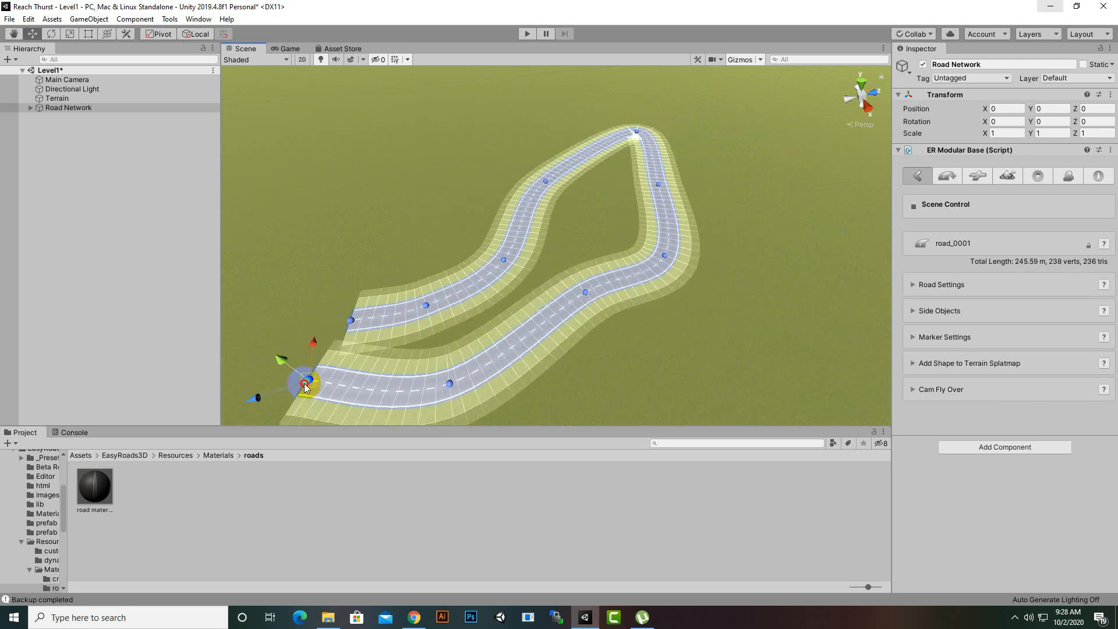
{"action": "middle_click_drag", "start_coordinate": [685, 339], "coordinate": [722, 287]}
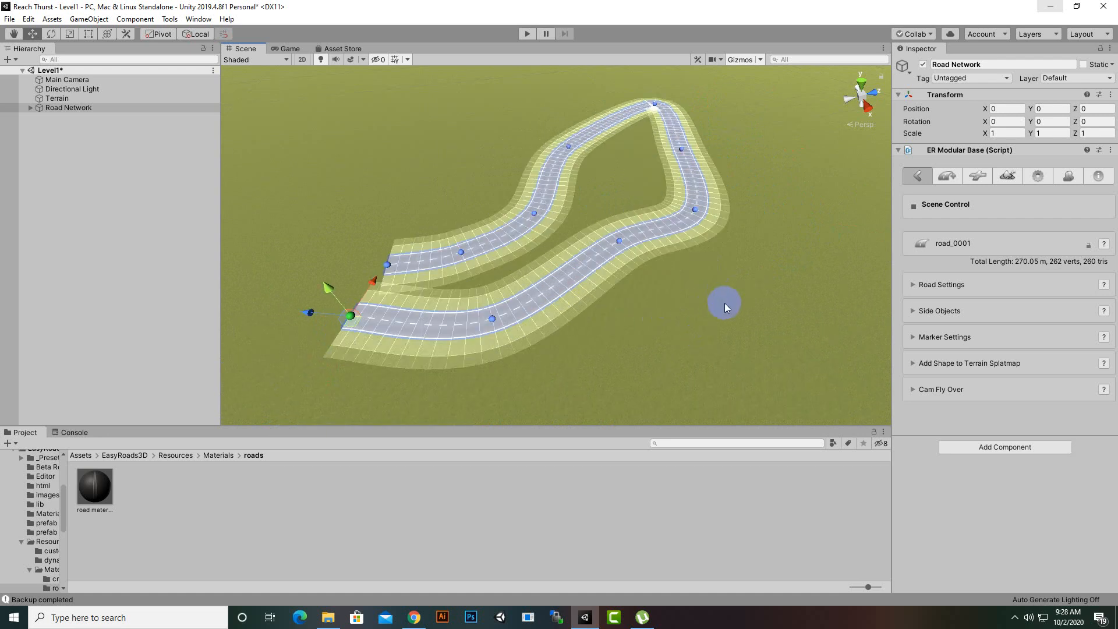
{"action": "left_click", "coordinate": [324, 191]}
Step: Raise the road marker just beyond the near bend on the returning stretch above the terrain and adjust its position slightly
{"action": "scroll", "coordinate": [523, 284], "scroll_direction": "up", "scroll_amount": 5}
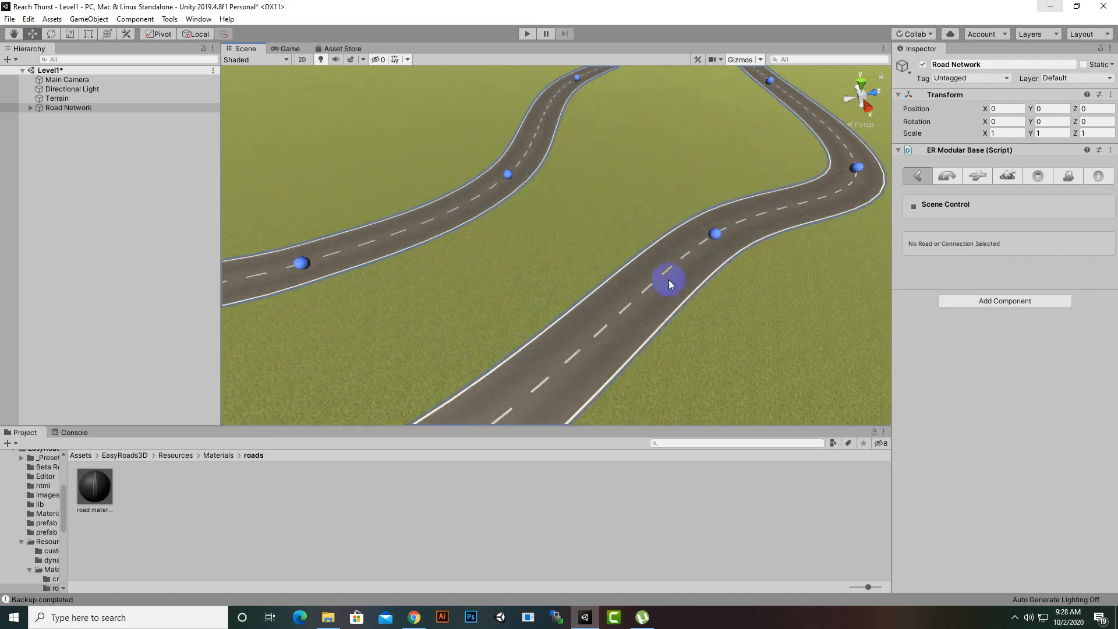
{"action": "scroll", "coordinate": [739, 199], "scroll_direction": "up", "scroll_amount": 3}
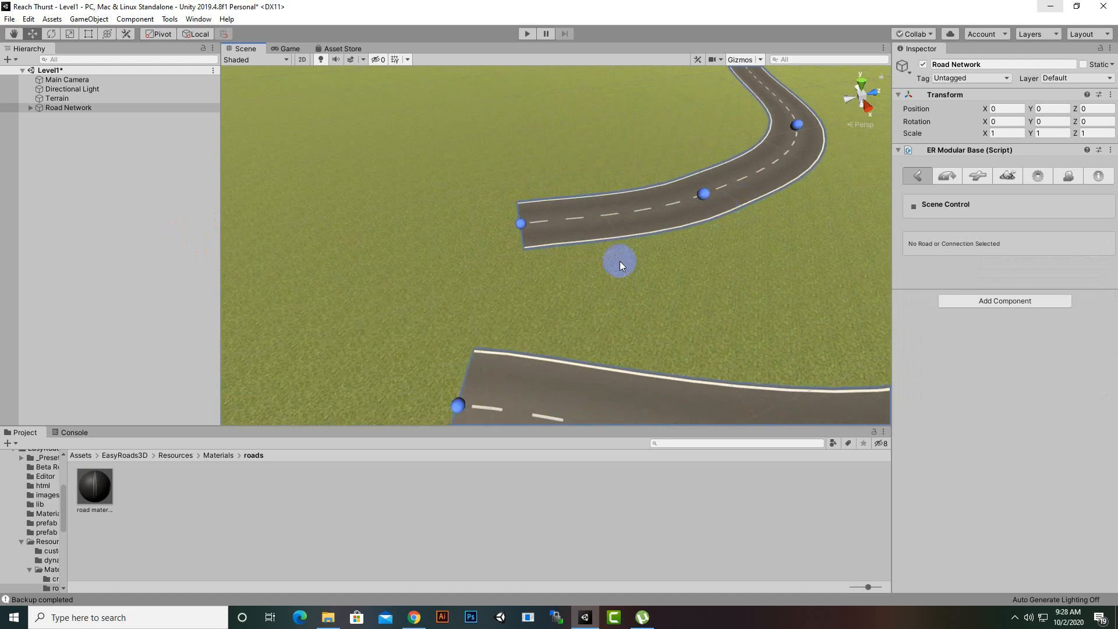
{"action": "middle_click_drag", "start_coordinate": [622, 260], "coordinate": [508, 254]}
{"action": "scroll", "coordinate": [441, 211], "scroll_direction": "down", "scroll_amount": 6}
{"action": "middle_click_drag", "start_coordinate": [440, 215], "coordinate": [309, 348]}
{"action": "left_click", "coordinate": [516, 240]}
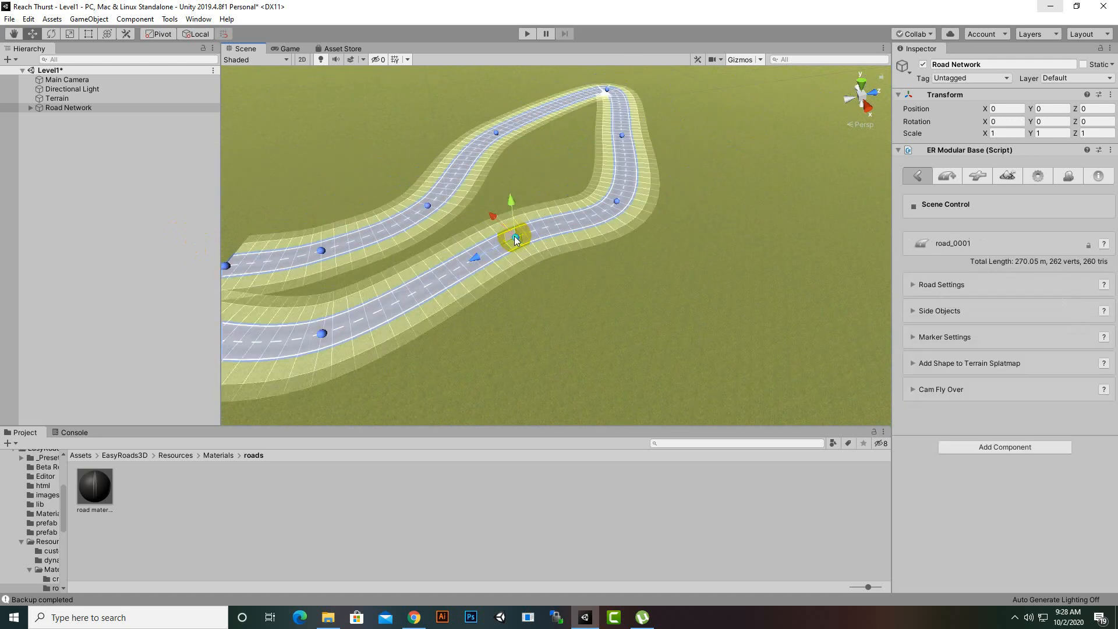
{"action": "middle_click_drag", "start_coordinate": [530, 299], "coordinate": [520, 317]}
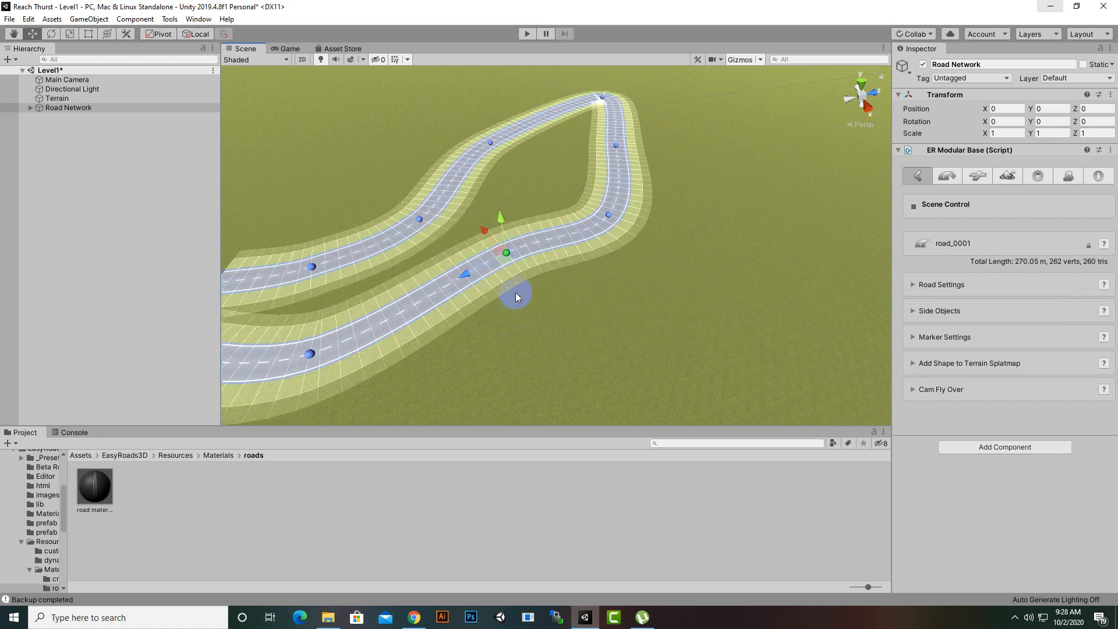
{"action": "left_click_drag", "start_coordinate": [502, 220], "coordinate": [503, 206]}
{"action": "mouse_move", "coordinate": [541, 329]}
{"action": "middle_mouse_down"}
{"action": "mouse_move", "coordinate": [500, 226]}
{"action": "mouse_move", "coordinate": [597, 268]}
{"action": "middle_mouse_up"}
{"action": "mouse_move", "coordinate": [551, 168]}
{"action": "left_mouse_down"}
{"action": "mouse_move", "coordinate": [622, 220]}
{"action": "mouse_move", "coordinate": [608, 201]}
{"action": "mouse_move", "coordinate": [545, 180]}
{"action": "left_mouse_up"}
{"action": "left_click", "coordinate": [566, 187]}
{"action": "left_click", "coordinate": [650, 230]}
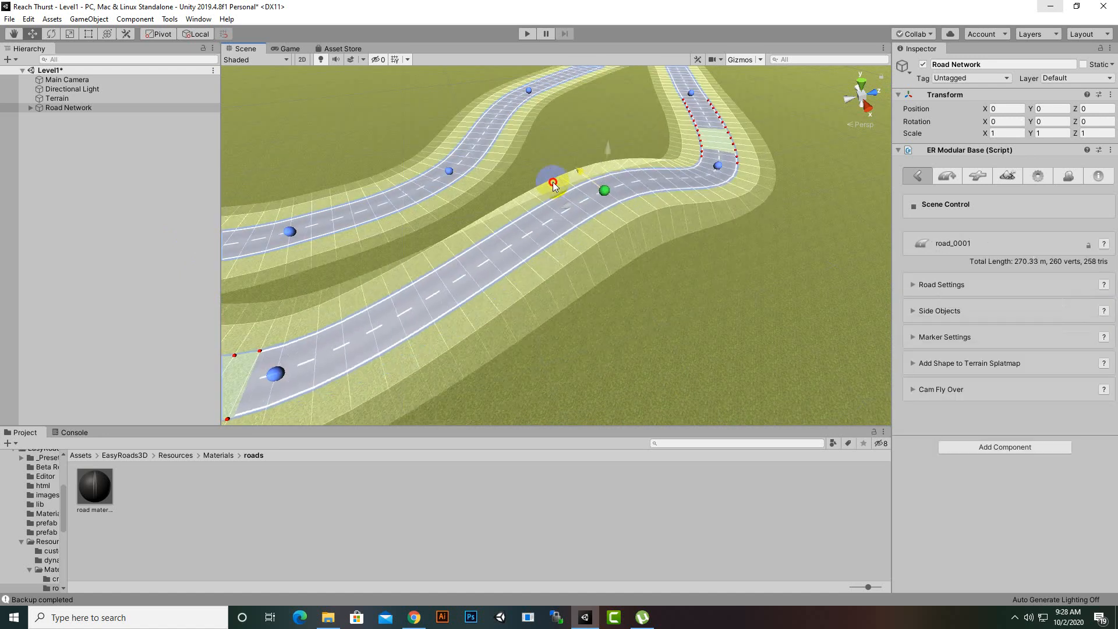
Step: Delete the last marker at the open end of the road's returning stretch
{"action": "scroll", "coordinate": [613, 275], "scroll_direction": "down", "scroll_amount": 6}
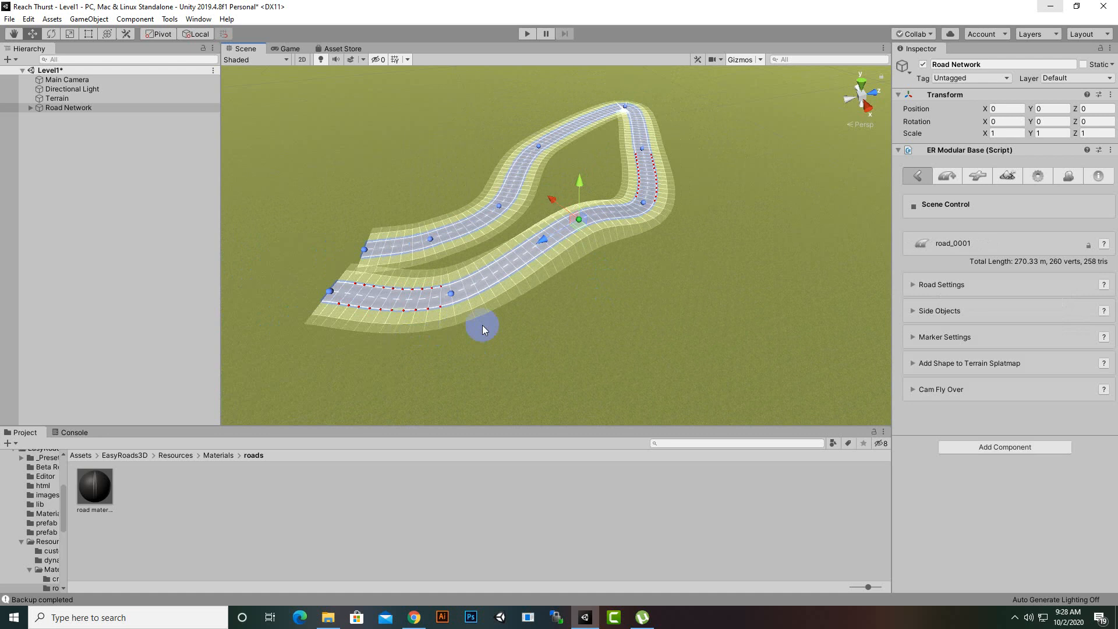
{"action": "left_click", "coordinate": [457, 295]}
{"action": "left_click", "coordinate": [330, 291]}
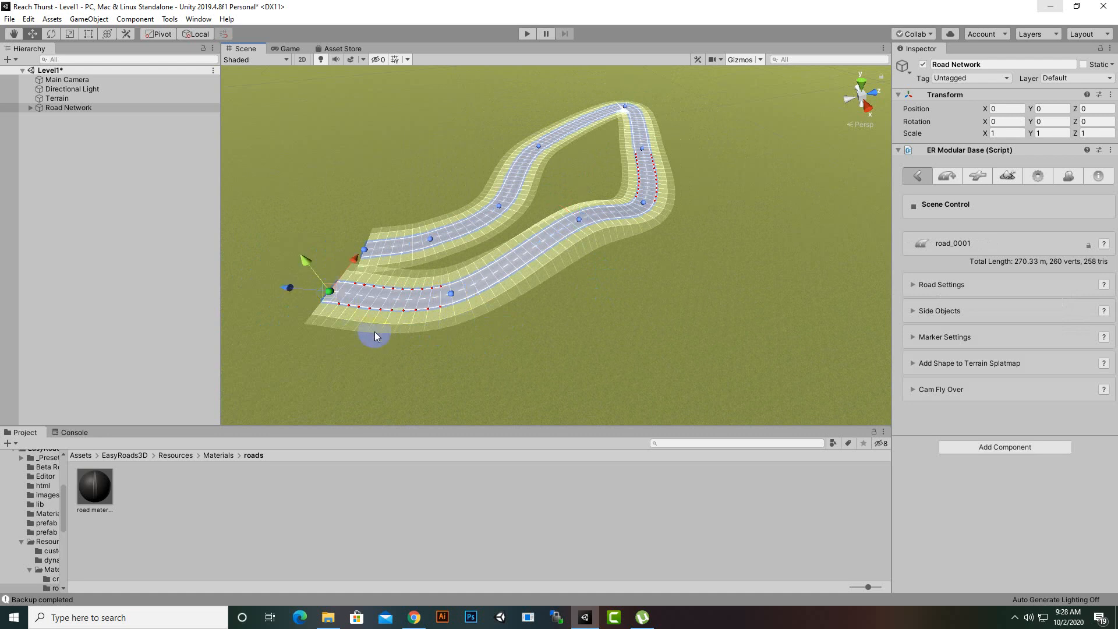
{"action": "key", "text": "Delete"}
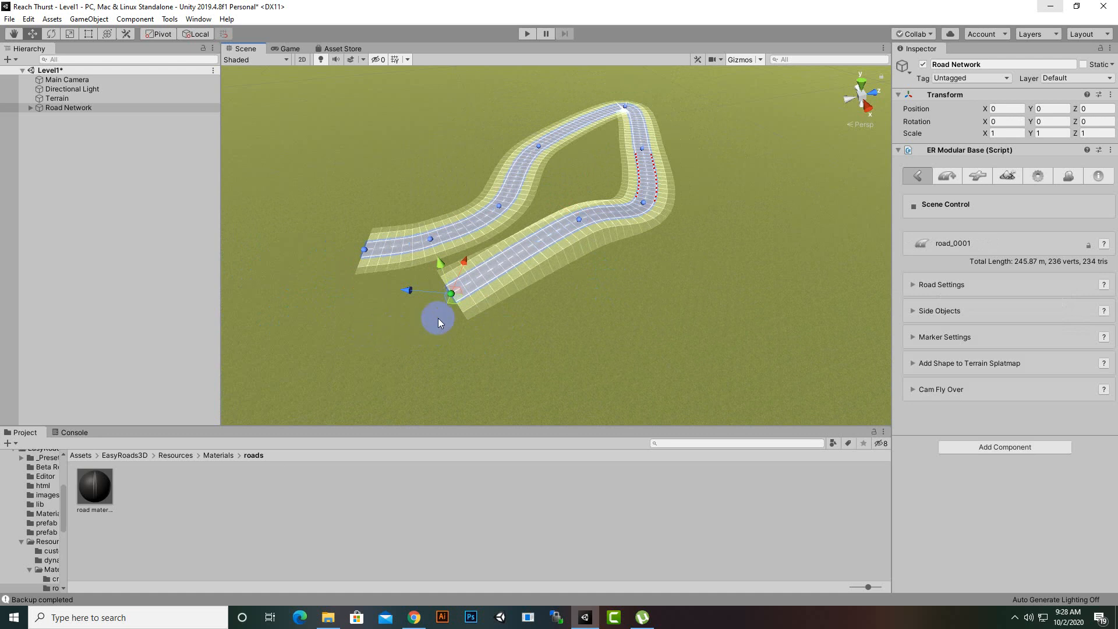
Step: Insert a marker midway along the road's final segment and another in the bend between the third and fourth markers of the outgoing stretch
{"action": "left_click", "coordinate": [525, 250]}
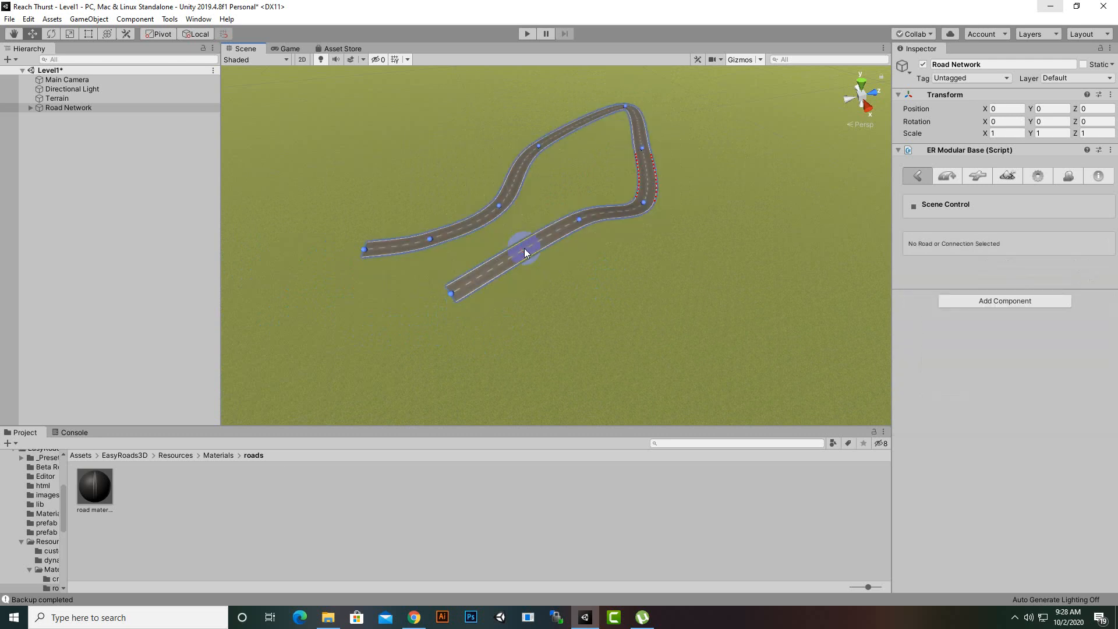
{"action": "left_click", "coordinate": [510, 266]}
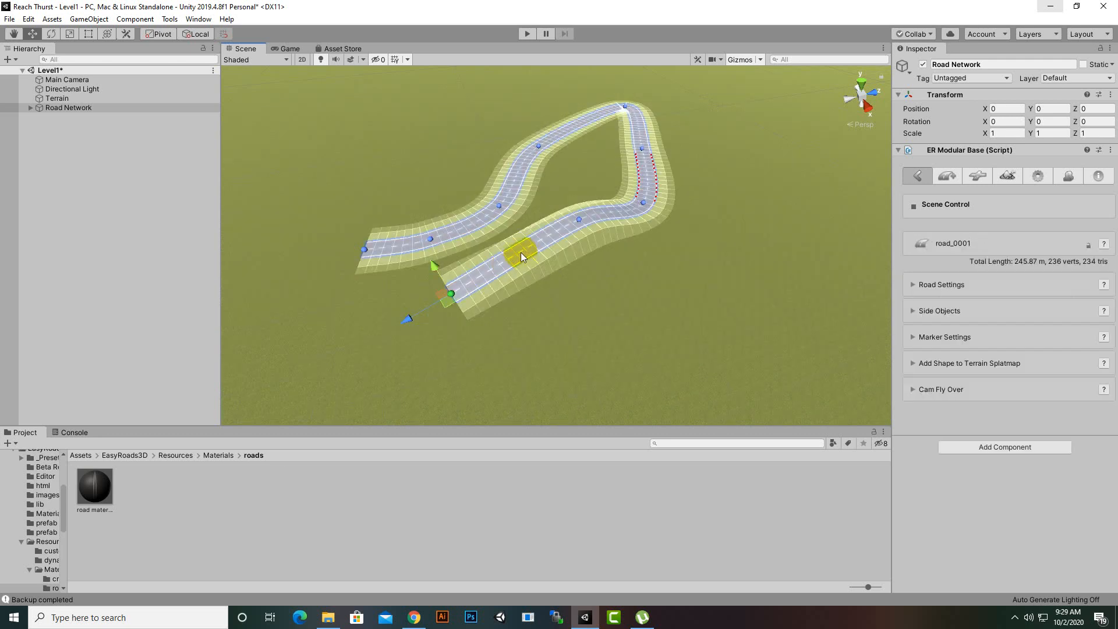
{"action": "left_click", "coordinate": [521, 252], "text": "ctrl"}
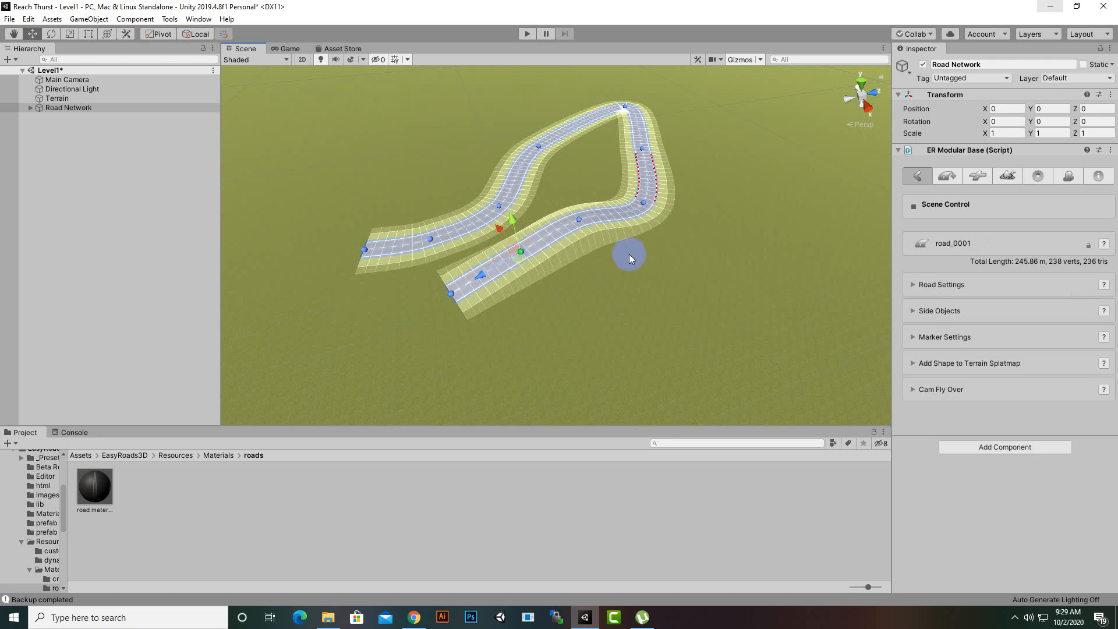
{"action": "left_click", "coordinate": [515, 177], "text": "ctrl+shift"}
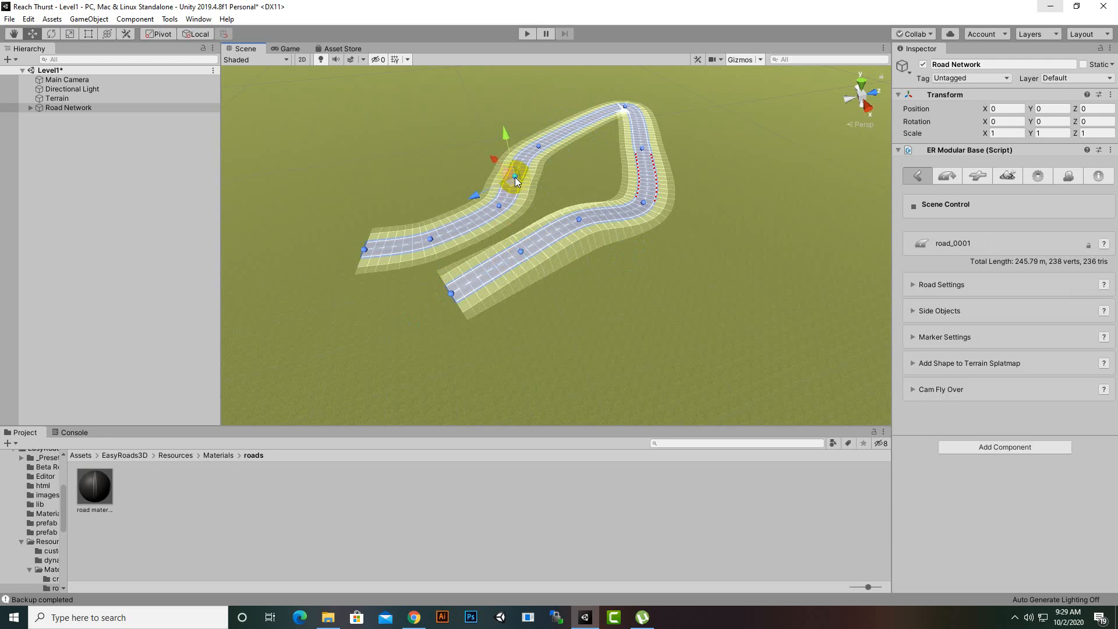
Step: Move the outgoing stretch's new marker and the marker beyond it to reshape the bend, making the road about 249 m long
{"action": "mouse_move", "coordinate": [515, 177]}
{"action": "left_mouse_down"}
{"action": "mouse_move", "coordinate": [482, 159]}
{"action": "mouse_move", "coordinate": [516, 141]}
{"action": "mouse_move", "coordinate": [493, 126]}
{"action": "mouse_move", "coordinate": [584, 167]}
{"action": "mouse_move", "coordinate": [567, 167]}
{"action": "left_mouse_up"}
{"action": "left_click_drag", "start_coordinate": [534, 99], "coordinate": [532, 99]}
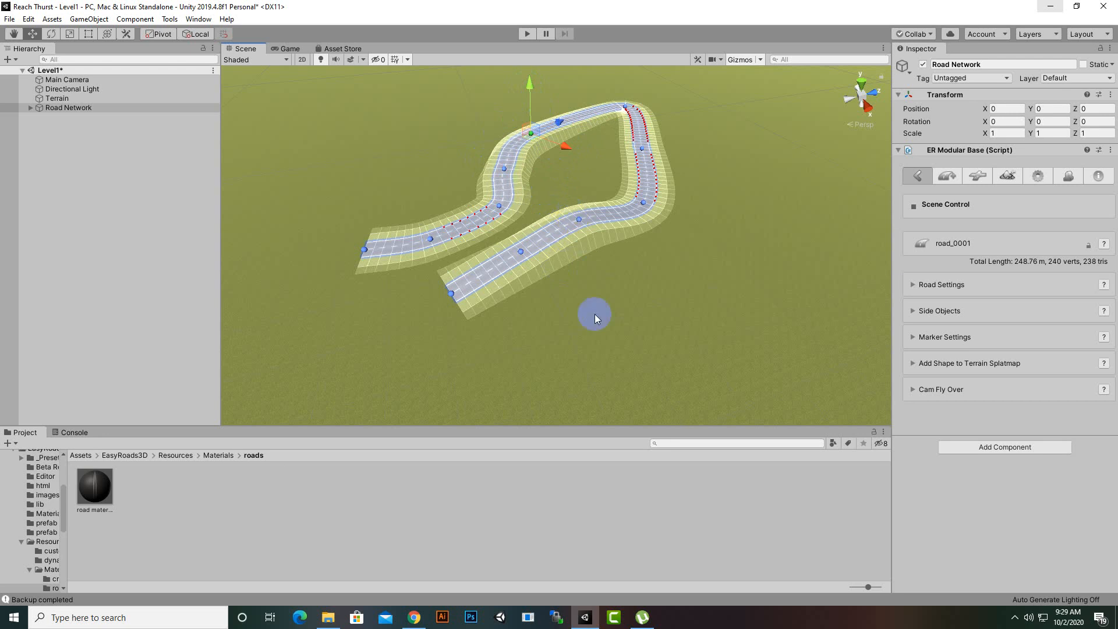
Step: Deselect the road and examine its overall shape on the terrain without the markers
{"action": "scroll", "coordinate": [595, 318], "scroll_direction": "down", "scroll_amount": 2}
{"action": "middle_click_drag", "start_coordinate": [596, 329], "coordinate": [460, 350]}
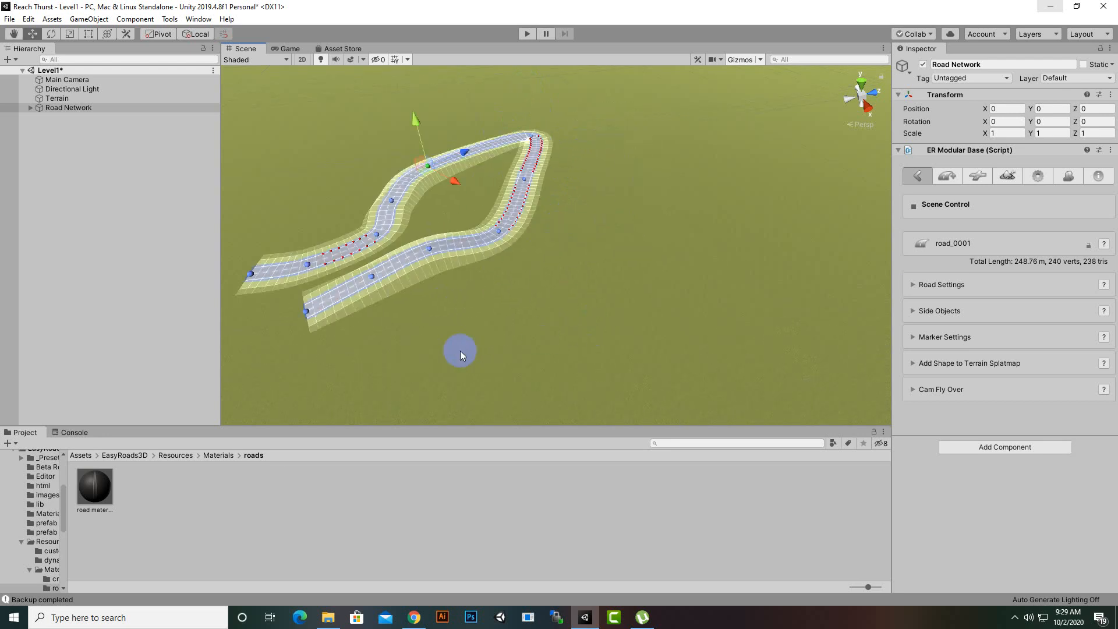
{"action": "left_click", "coordinate": [455, 332]}
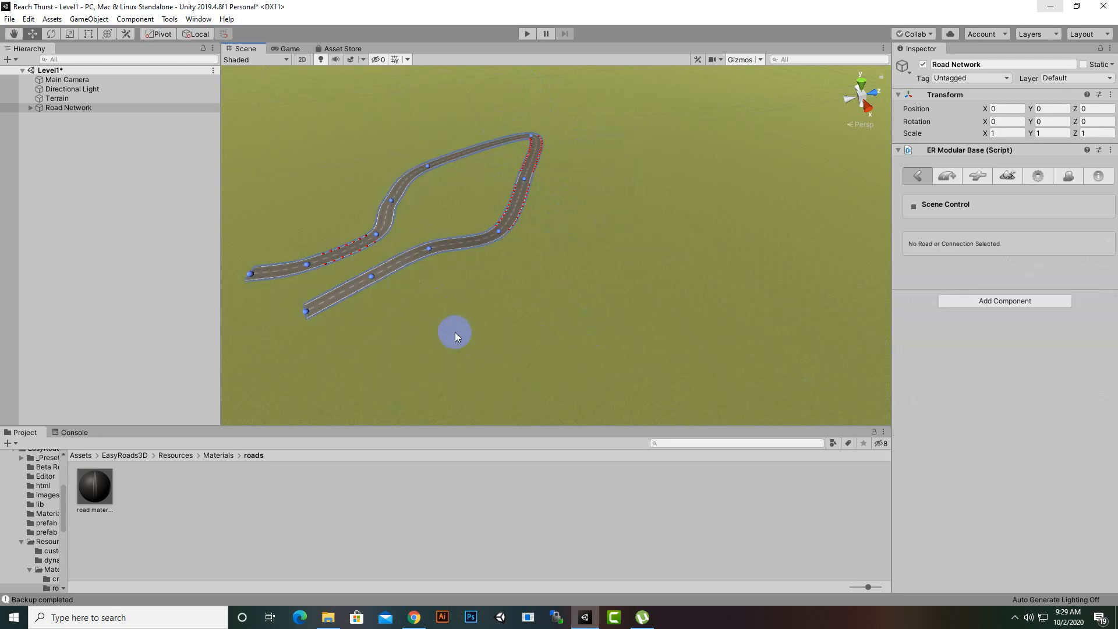
{"action": "left_click", "coordinate": [669, 260]}
{"action": "scroll", "coordinate": [477, 315], "scroll_direction": "up", "scroll_amount": 5}
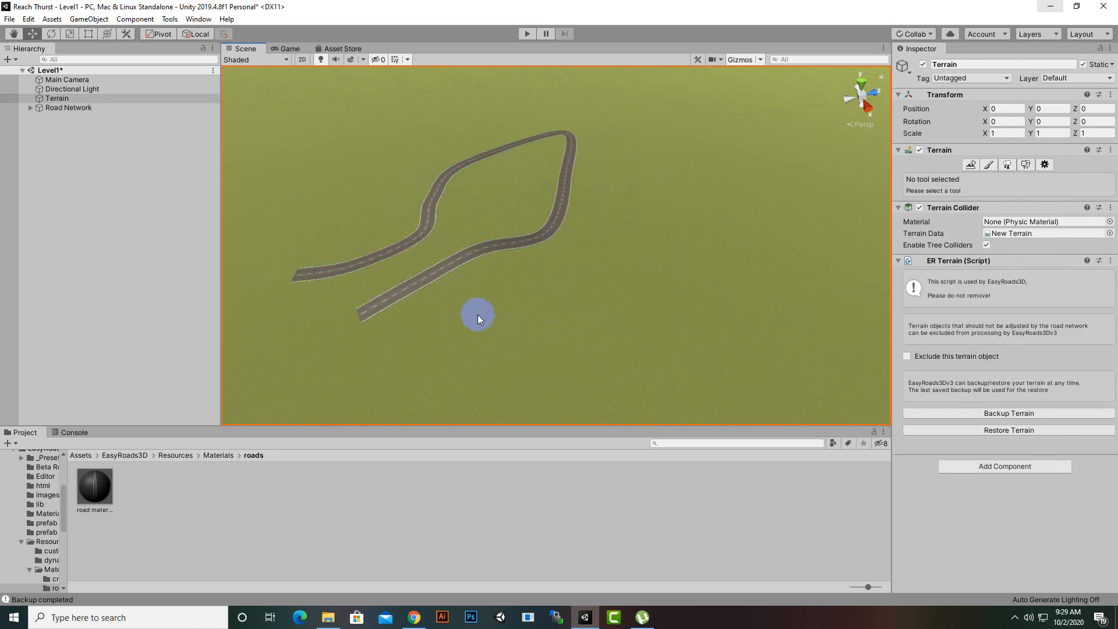
{"action": "middle_click_drag", "start_coordinate": [478, 315], "coordinate": [631, 302]}
{"action": "scroll", "coordinate": [632, 302], "scroll_direction": "down", "scroll_amount": 3}
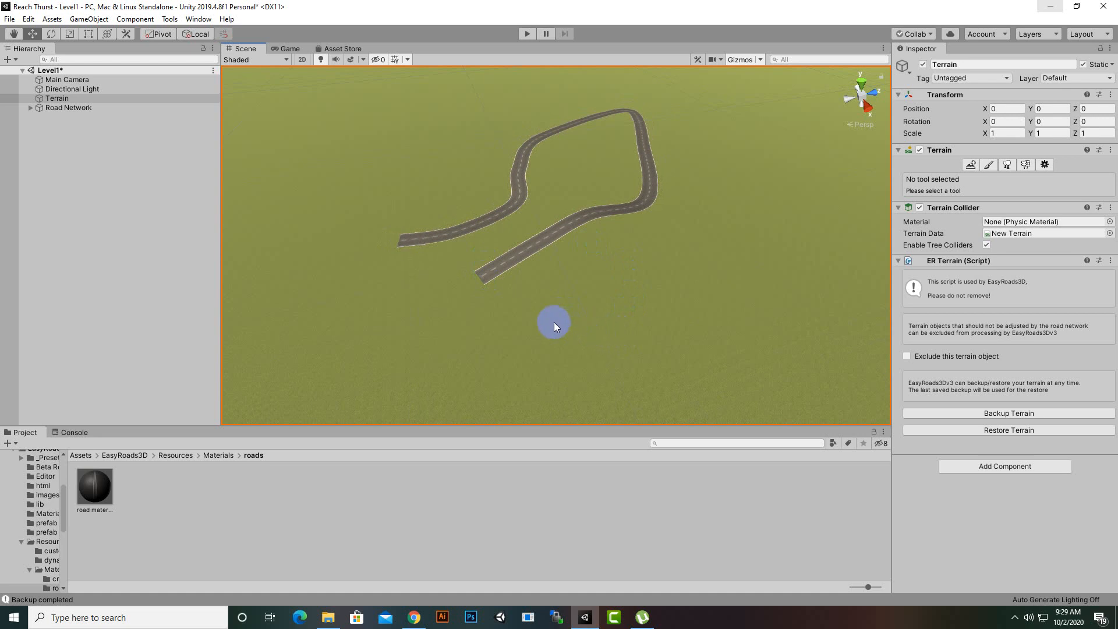
{"action": "middle_click_drag", "start_coordinate": [578, 317], "coordinate": [397, 291]}
{"action": "scroll", "coordinate": [454, 338], "scroll_direction": "down", "scroll_amount": 4}
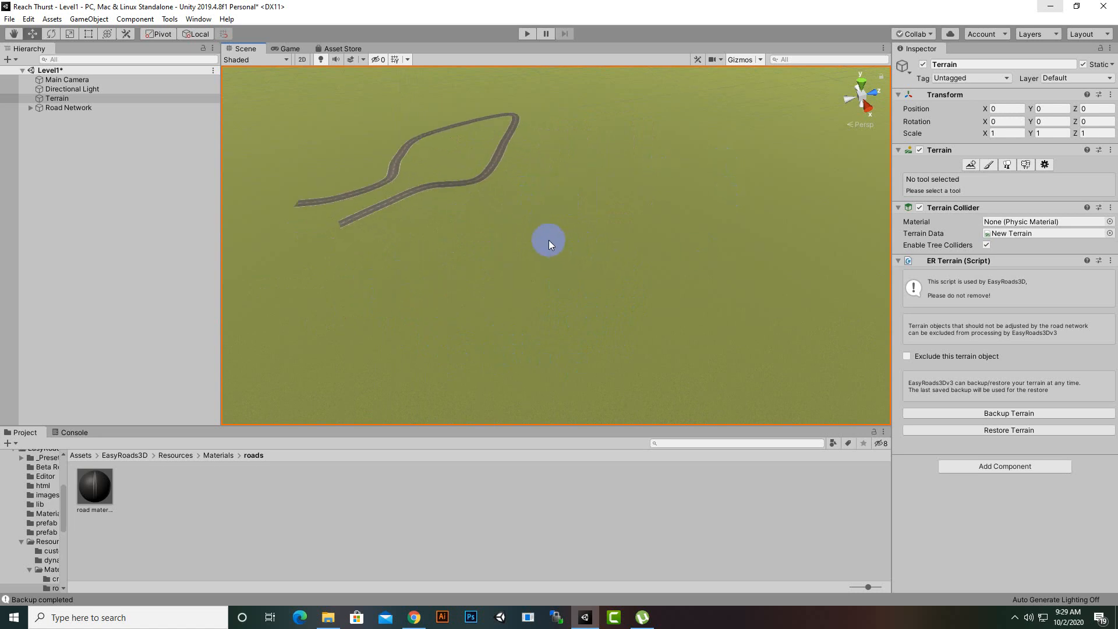
Step: Examine the connection prefabs offered by the road network and the matching assets in the EasyRoads3D dynamic prefabs folder
{"action": "left_click", "coordinate": [78, 108]}
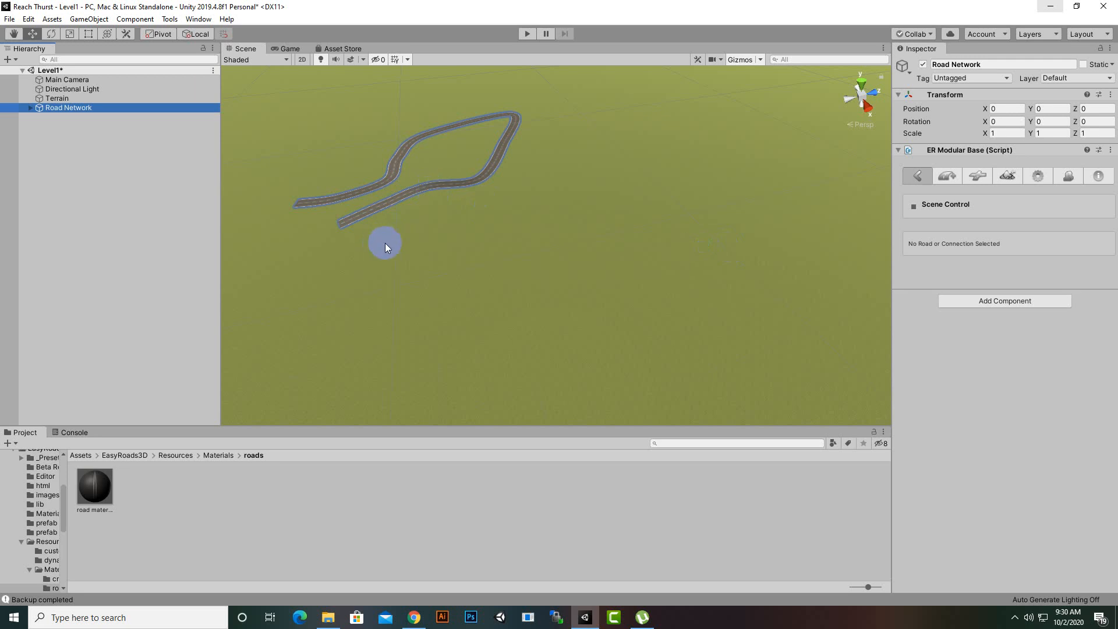
{"action": "left_click", "coordinate": [979, 177]}
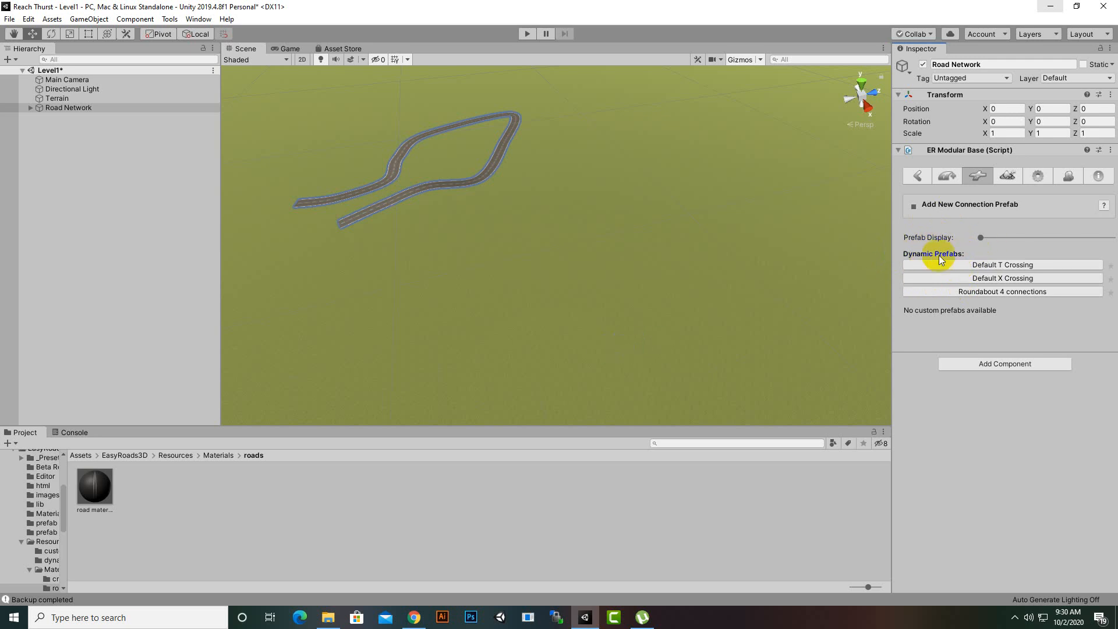
{"action": "left_click", "coordinate": [173, 455]}
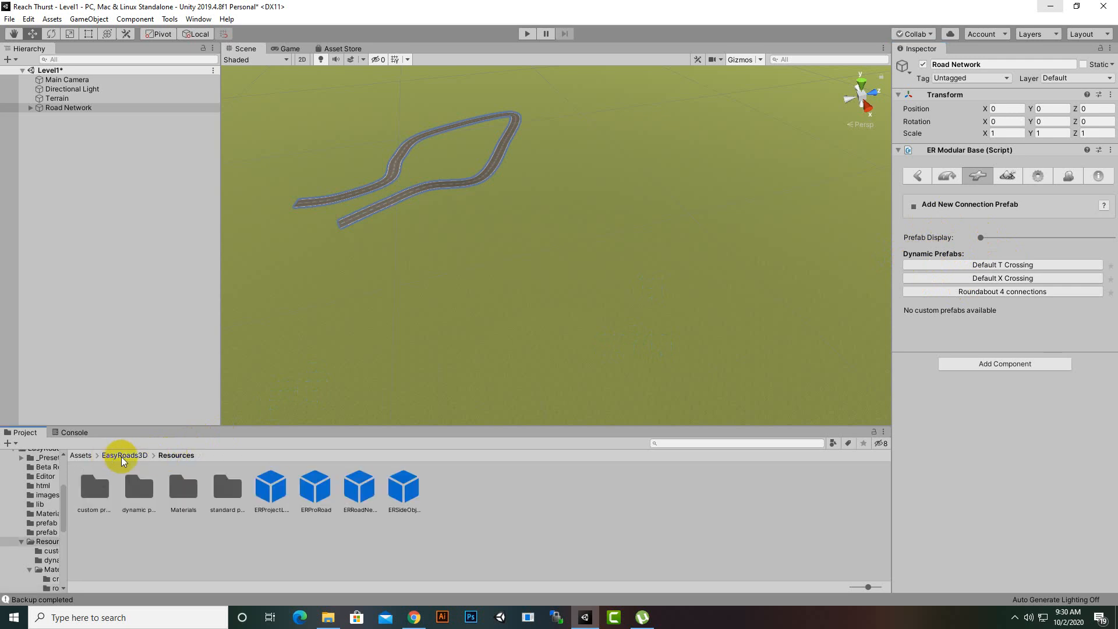
{"action": "left_click", "coordinate": [134, 505]}
{"action": "double_click", "coordinate": [134, 505]}
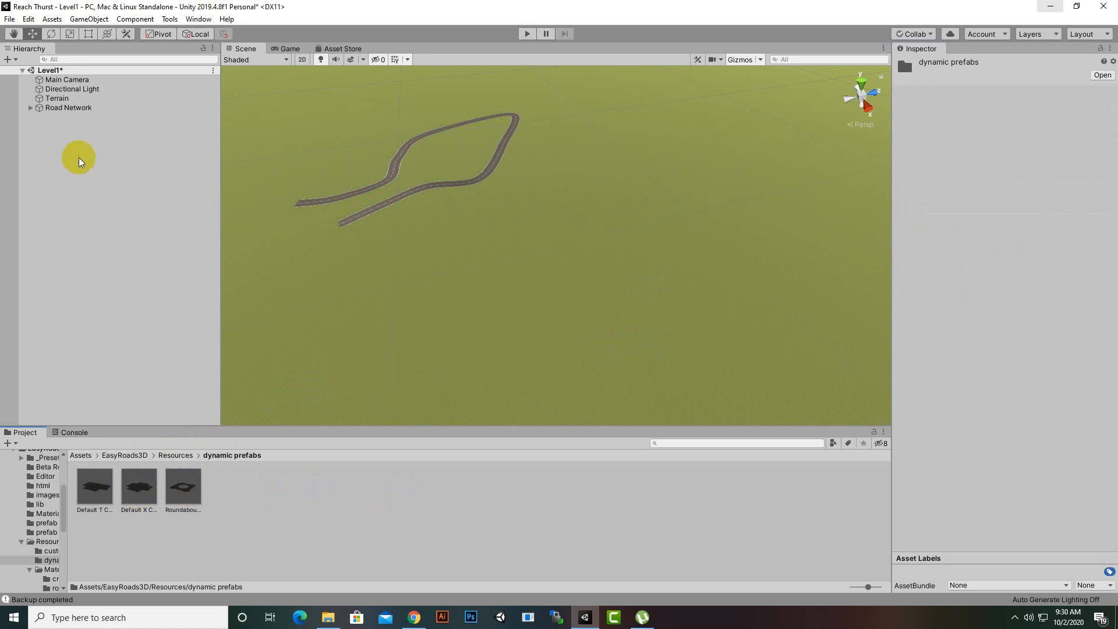
Step: Add a Default T Crossing from the road network's dynamic prefabs on open terrain near the road, at about X 919.6, Z 538.1
{"action": "left_click", "coordinate": [68, 109]}
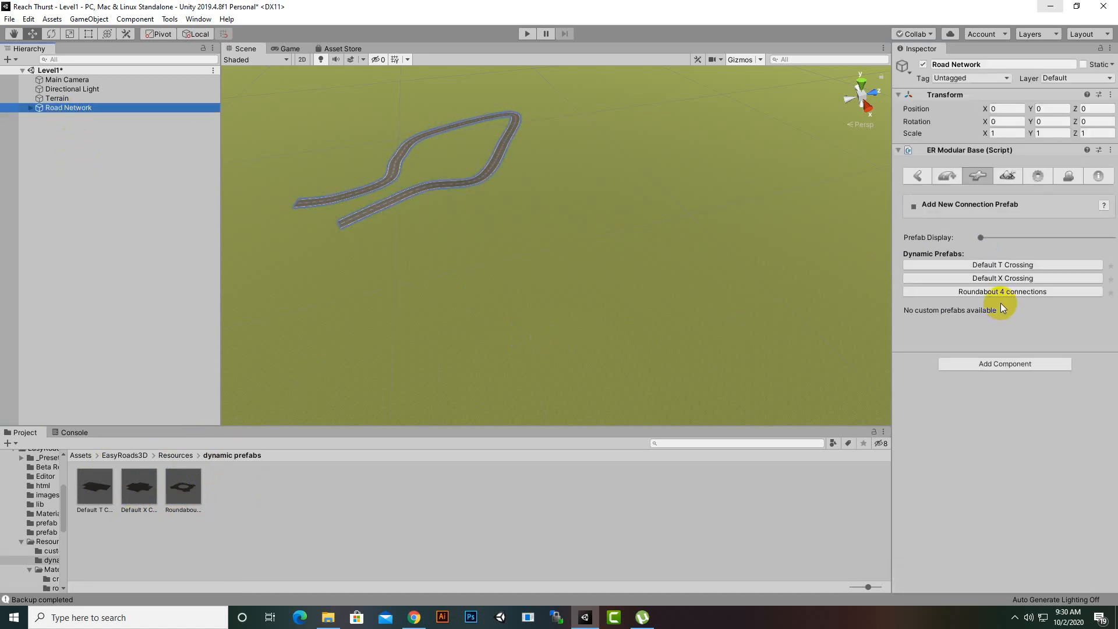
{"action": "left_click", "coordinate": [981, 266]}
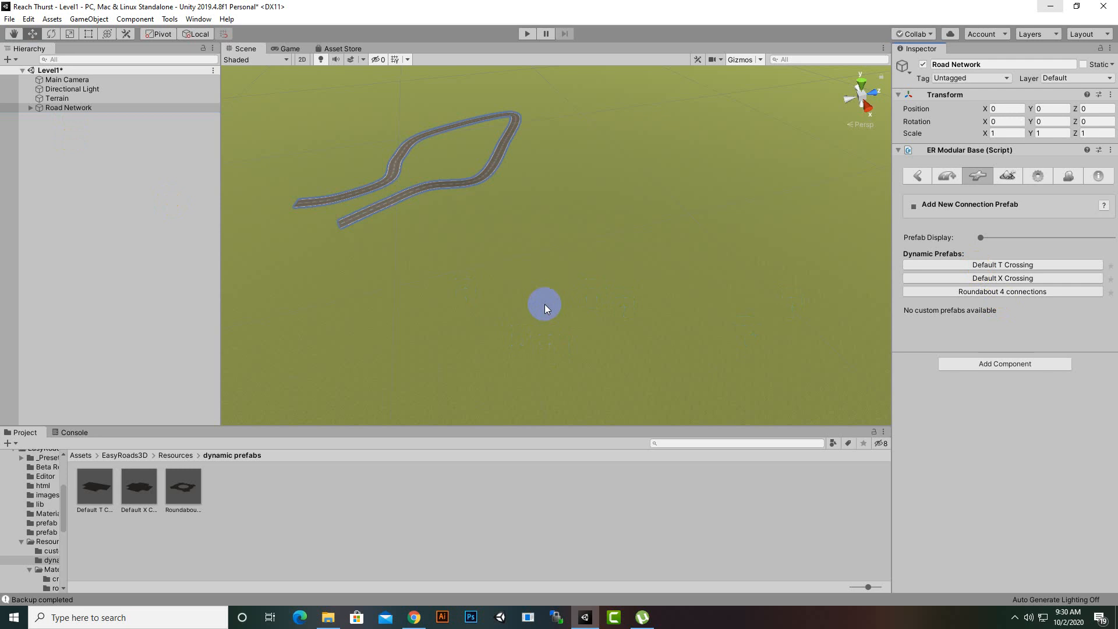
{"action": "left_click", "coordinate": [544, 304]}
{"action": "scroll", "coordinate": [609, 349], "scroll_direction": "up", "scroll_amount": 3}
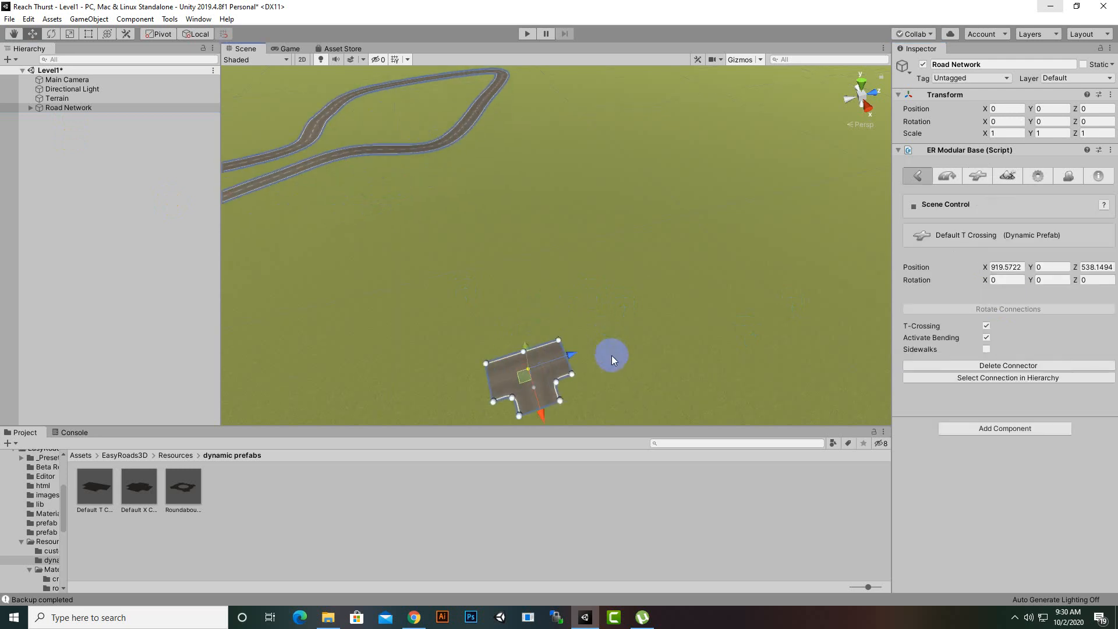
{"action": "middle_click_drag", "start_coordinate": [612, 355], "coordinate": [603, 204]}
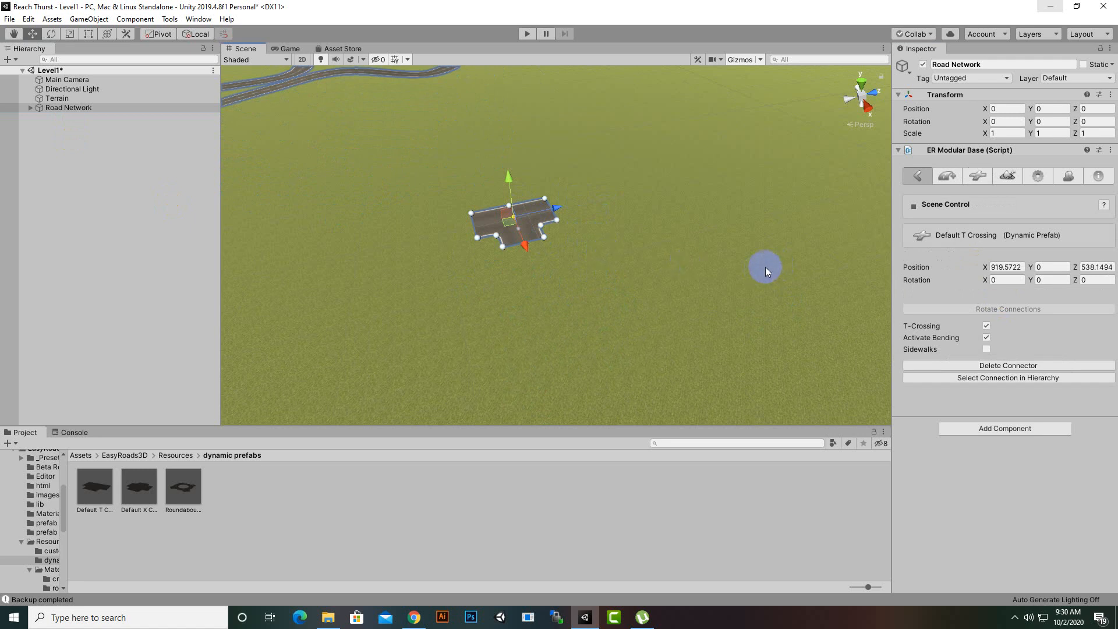
Step: Add a Default X Crossing beside the T crossing, at about X 925.3, Z 564
{"action": "left_click", "coordinate": [981, 176]}
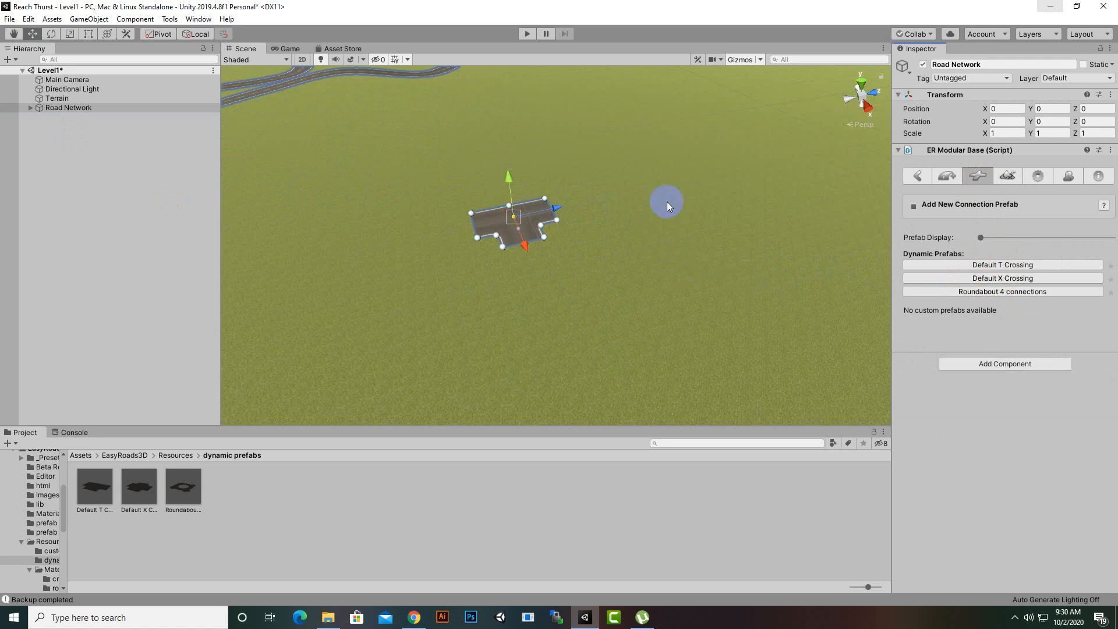
{"action": "left_click", "coordinate": [709, 205]}
{"action": "scroll", "coordinate": [764, 287], "scroll_direction": "up", "scroll_amount": 8}
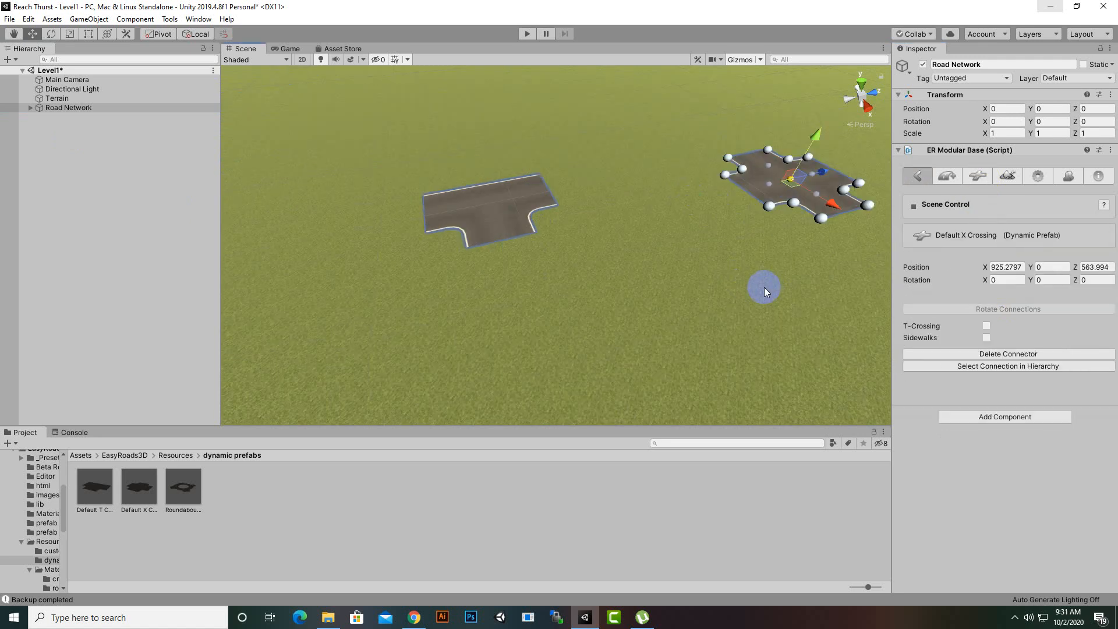
{"action": "middle_click_drag", "start_coordinate": [745, 295], "coordinate": [569, 338]}
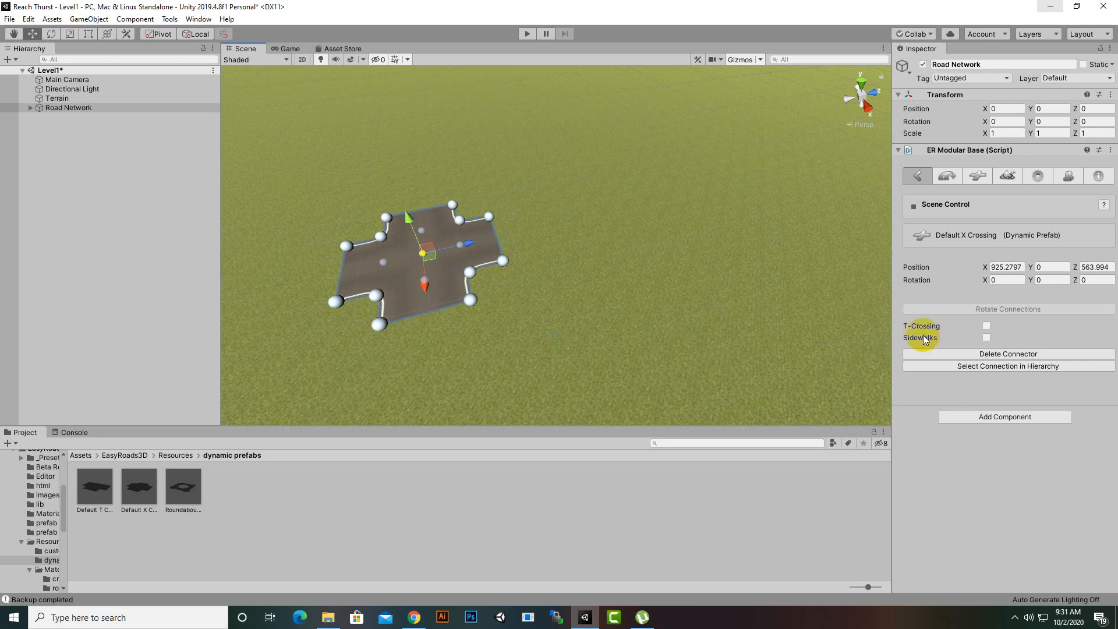
Step: Try the T-Crossing option on the X crossing, turn it off again, enable its sidewalks and deselect the crossing
{"action": "left_click", "coordinate": [986, 327]}
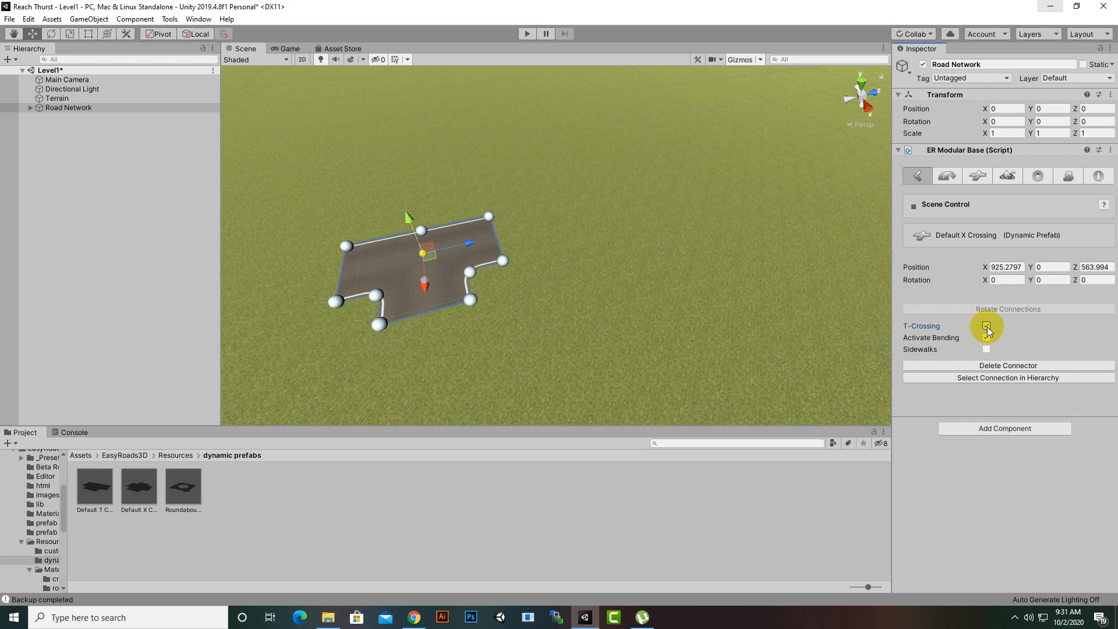
{"action": "left_click", "coordinate": [987, 327]}
{"action": "left_click", "coordinate": [986, 339]}
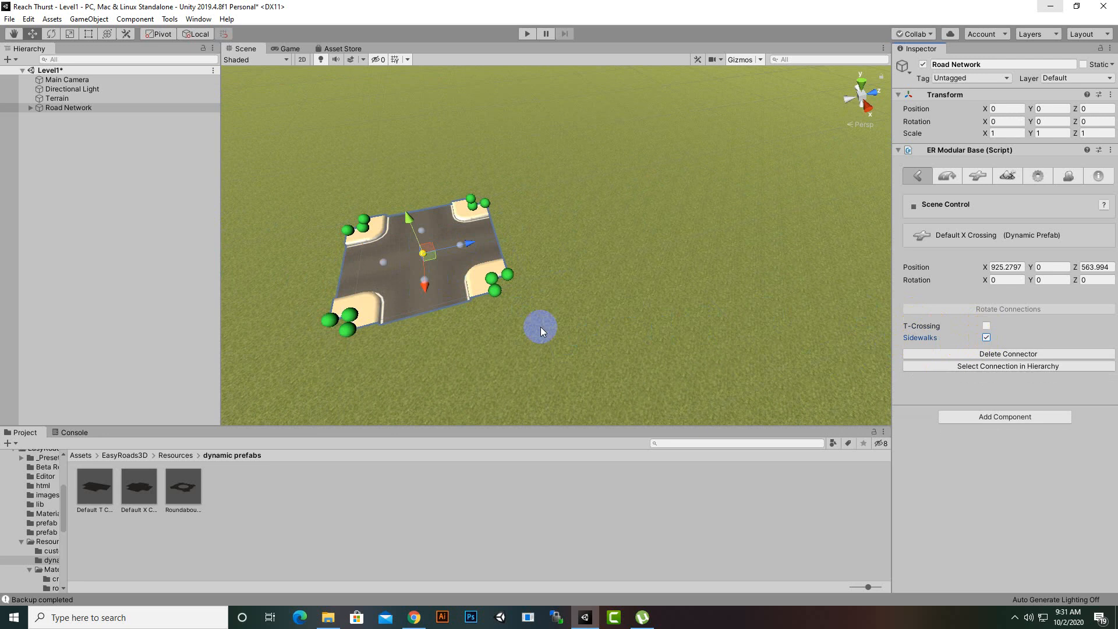
{"action": "scroll", "coordinate": [519, 316], "scroll_direction": "down", "scroll_amount": 5}
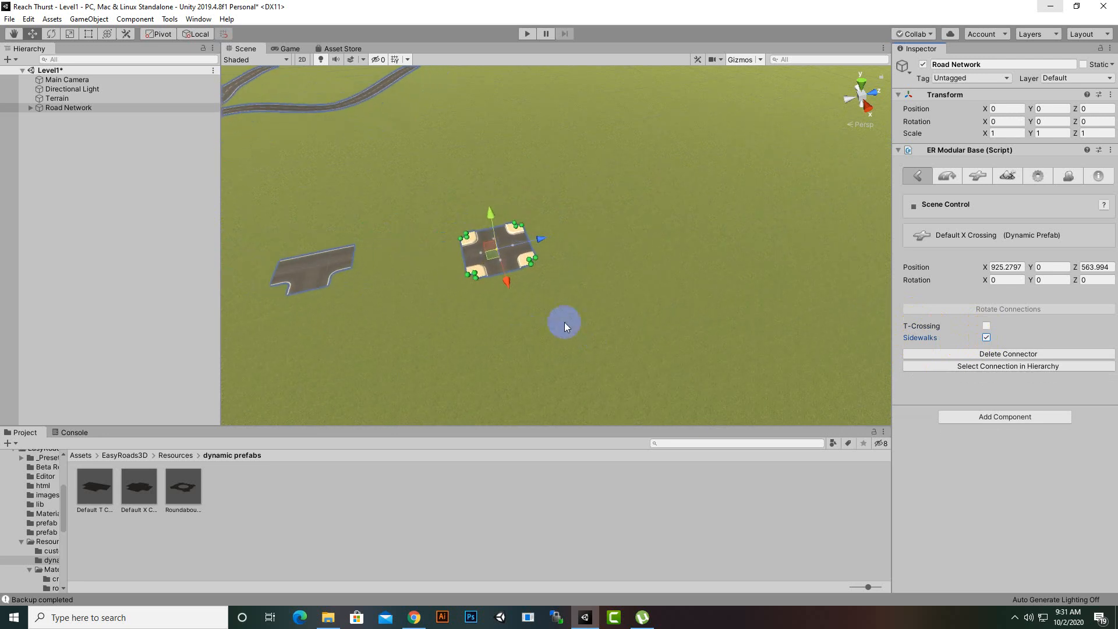
{"action": "left_click", "coordinate": [312, 271]}
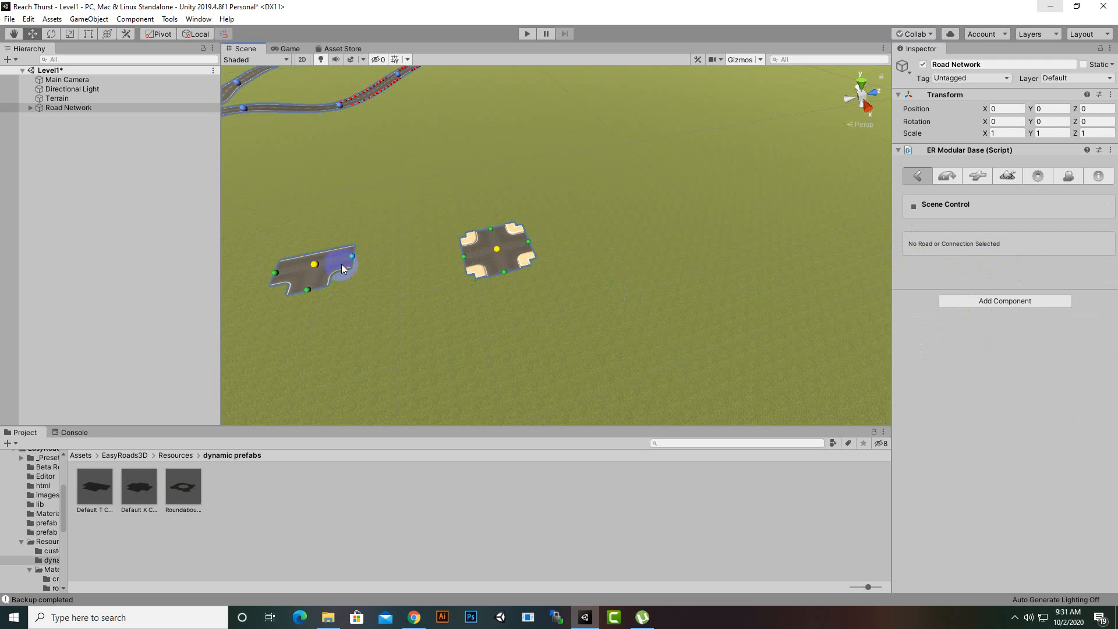
Step: Examine the T crossing and X crossing stored under the road network's Connection Objects
{"action": "left_click", "coordinate": [30, 108]}
{"action": "left_click", "coordinate": [30, 107]}
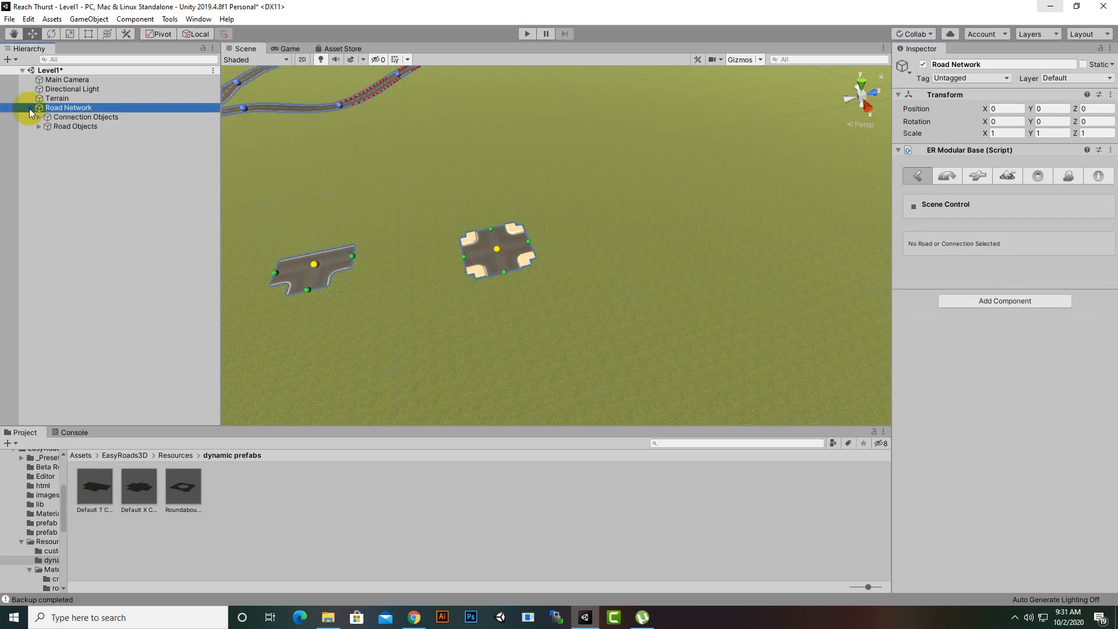
{"action": "left_click", "coordinate": [39, 117]}
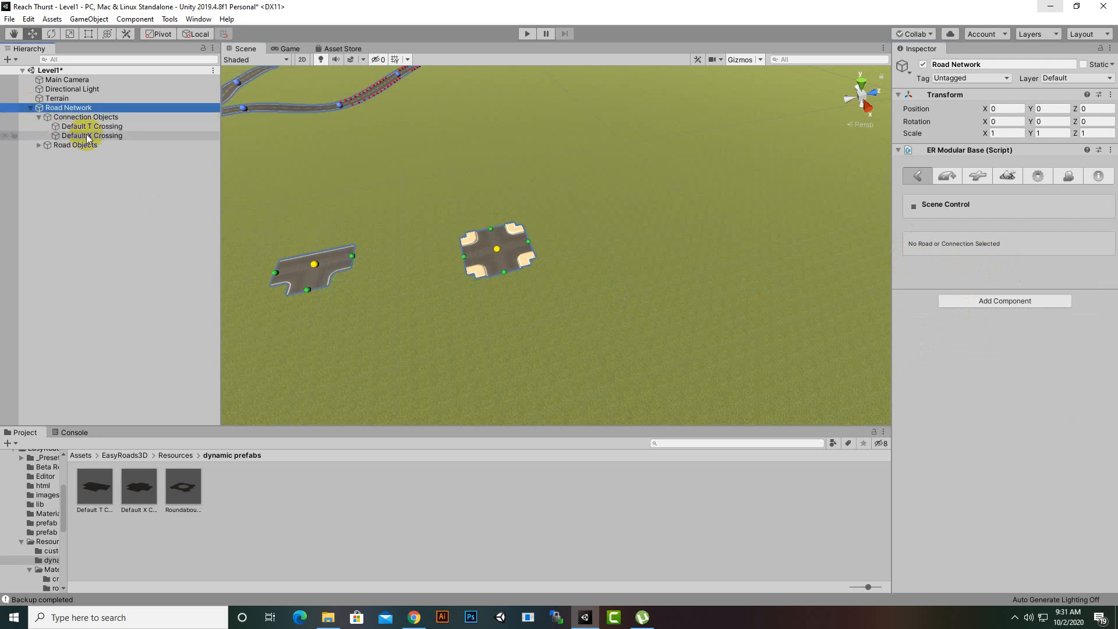
{"action": "left_click", "coordinate": [117, 126]}
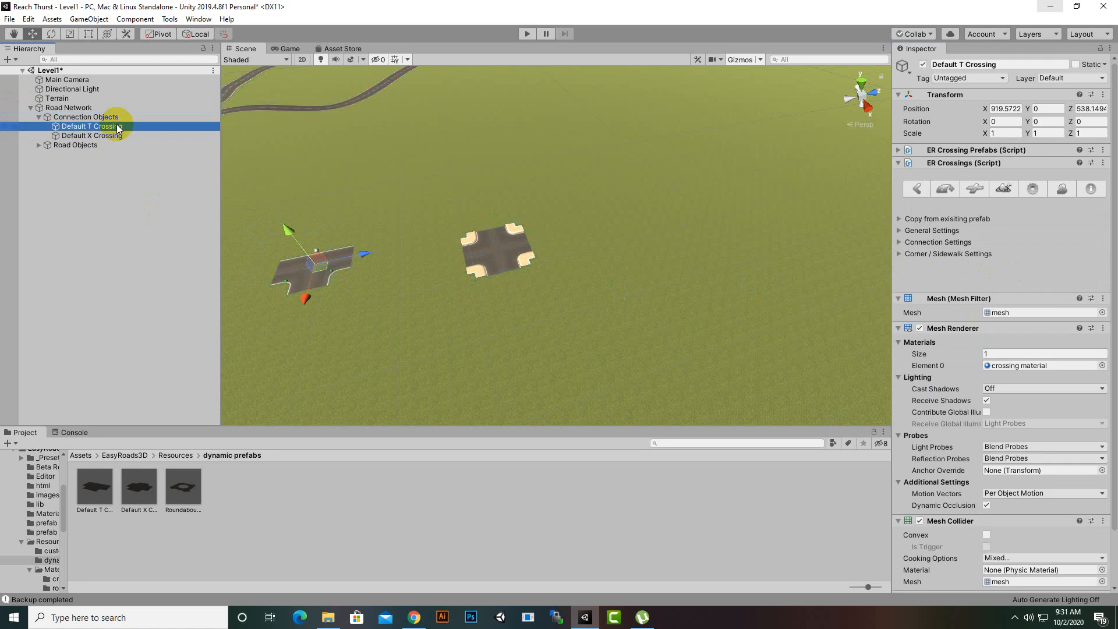
{"action": "left_click", "coordinate": [93, 137]}
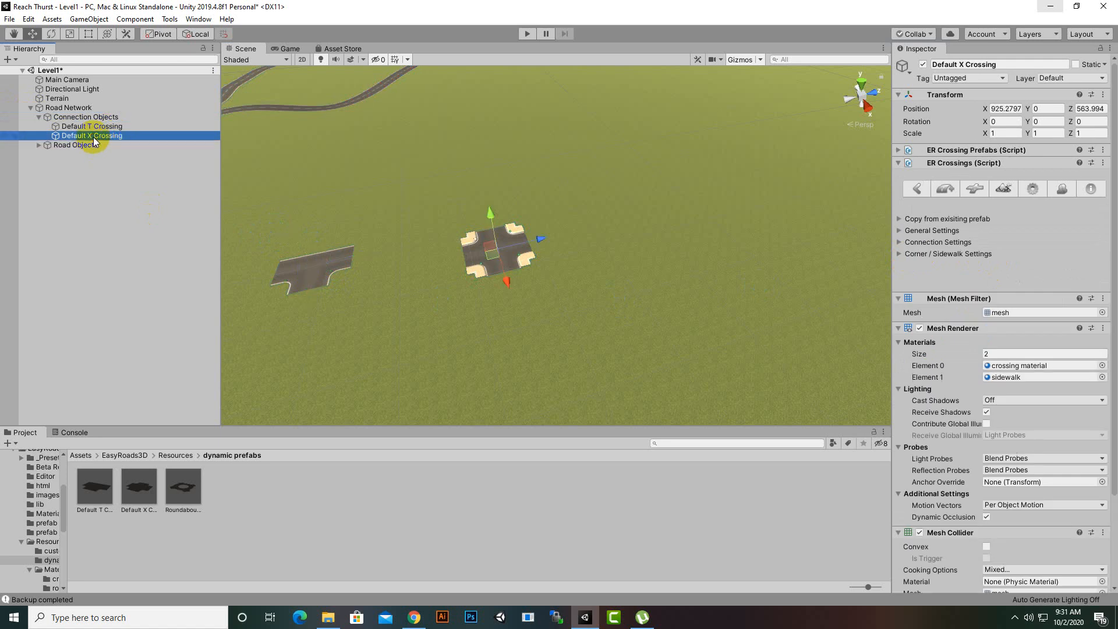
{"action": "left_click", "coordinate": [109, 185]}
Step: Add a Roundabout 4 connections prefab from the road network's dynamic prefabs beside the X crossing, at about X 933.3, Z 587
{"action": "left_click", "coordinate": [93, 108]}
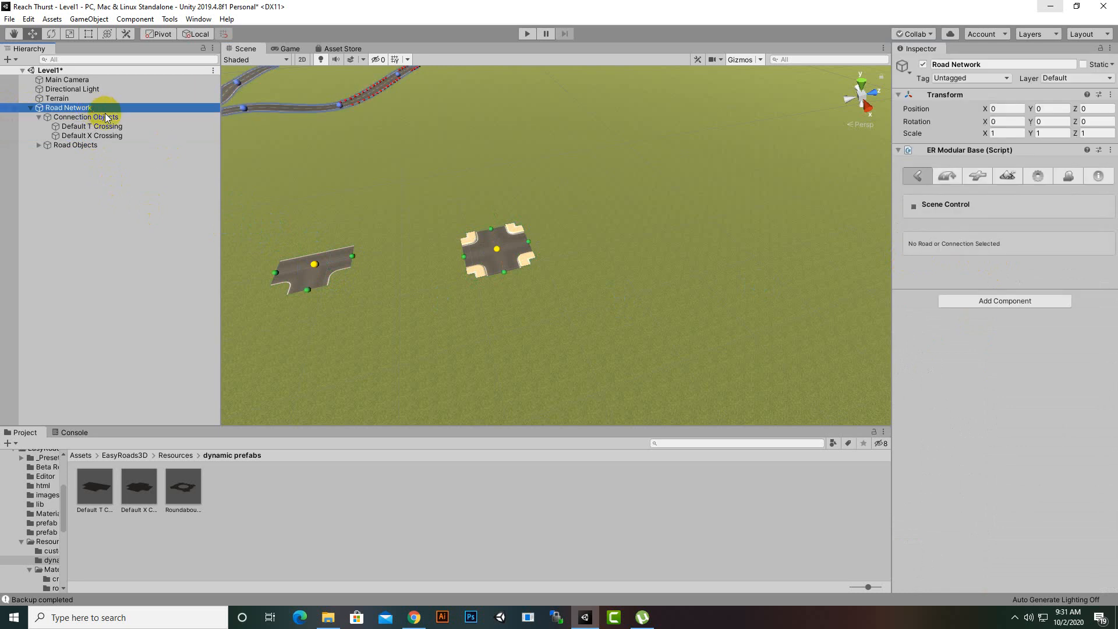
{"action": "left_click", "coordinate": [981, 176]}
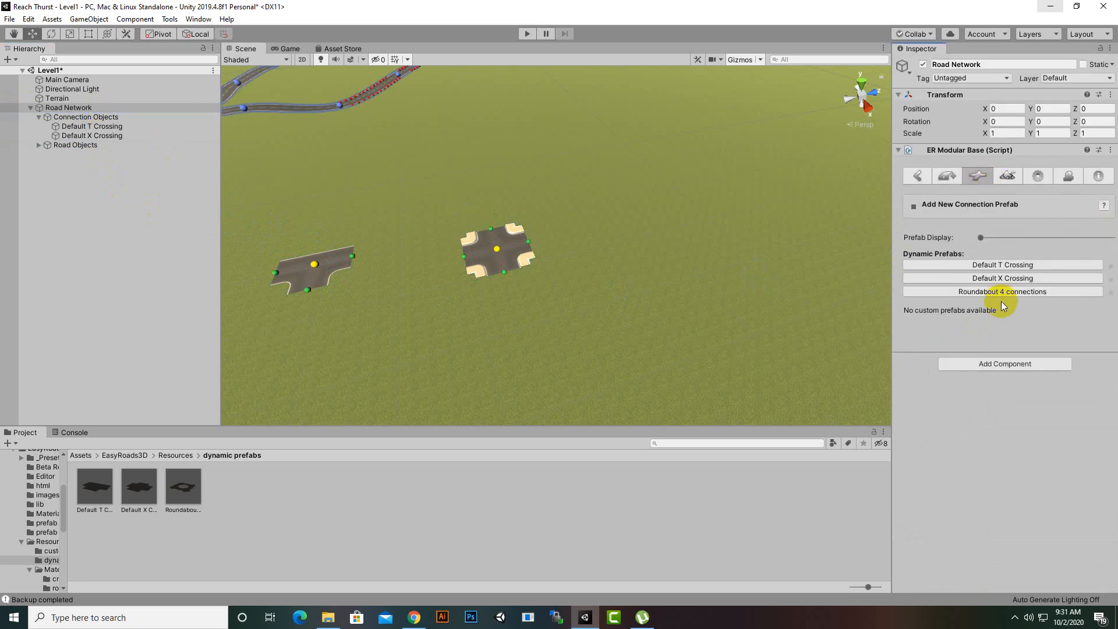
{"action": "left_click", "coordinate": [1002, 293]}
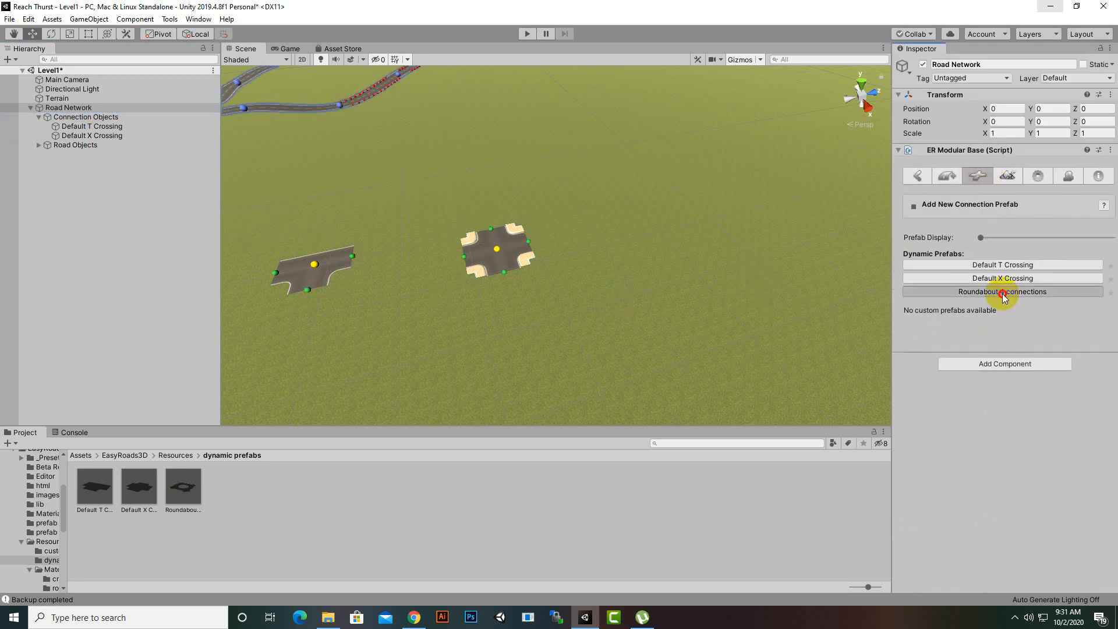
{"action": "left_click", "coordinate": [656, 250], "text": "shift"}
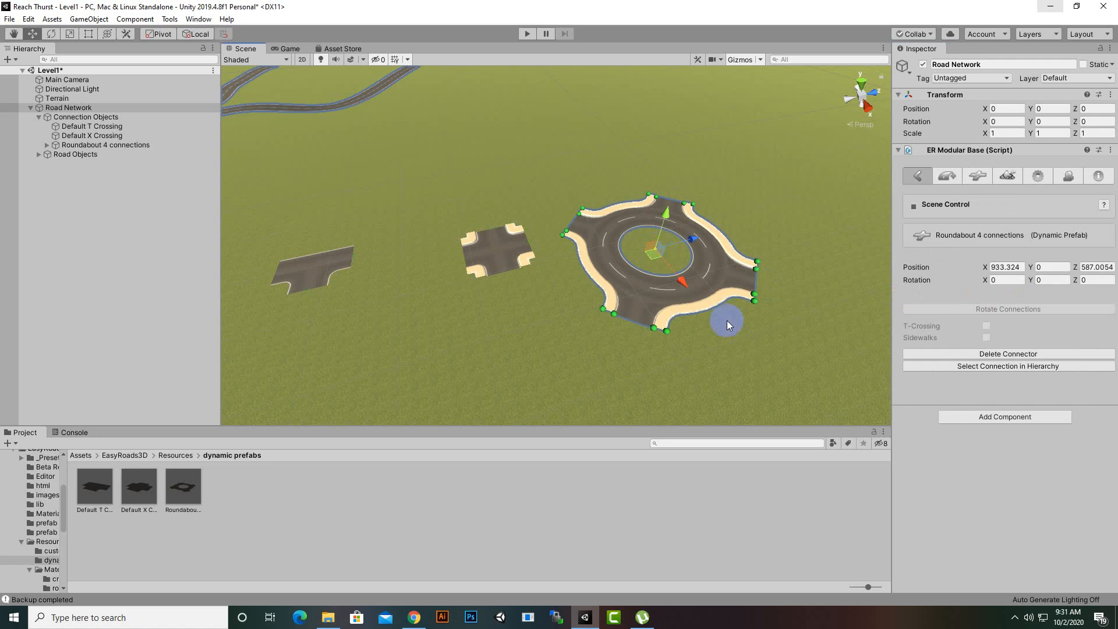
{"action": "scroll", "coordinate": [743, 337], "scroll_direction": "up", "scroll_amount": 5}
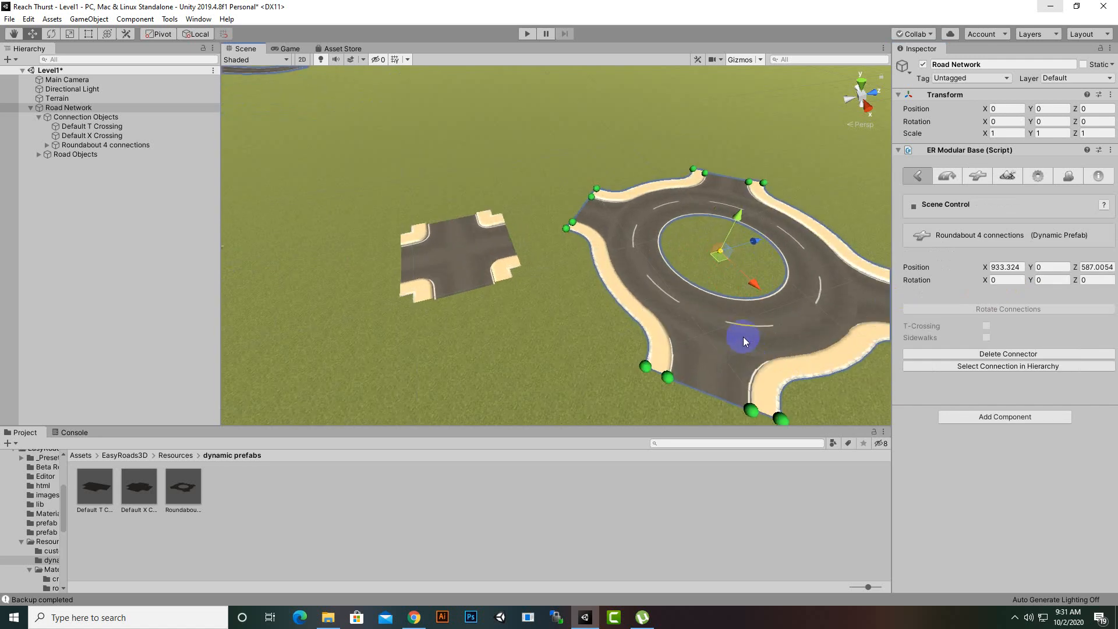
{"action": "middle_click_drag", "start_coordinate": [743, 337], "coordinate": [589, 323]}
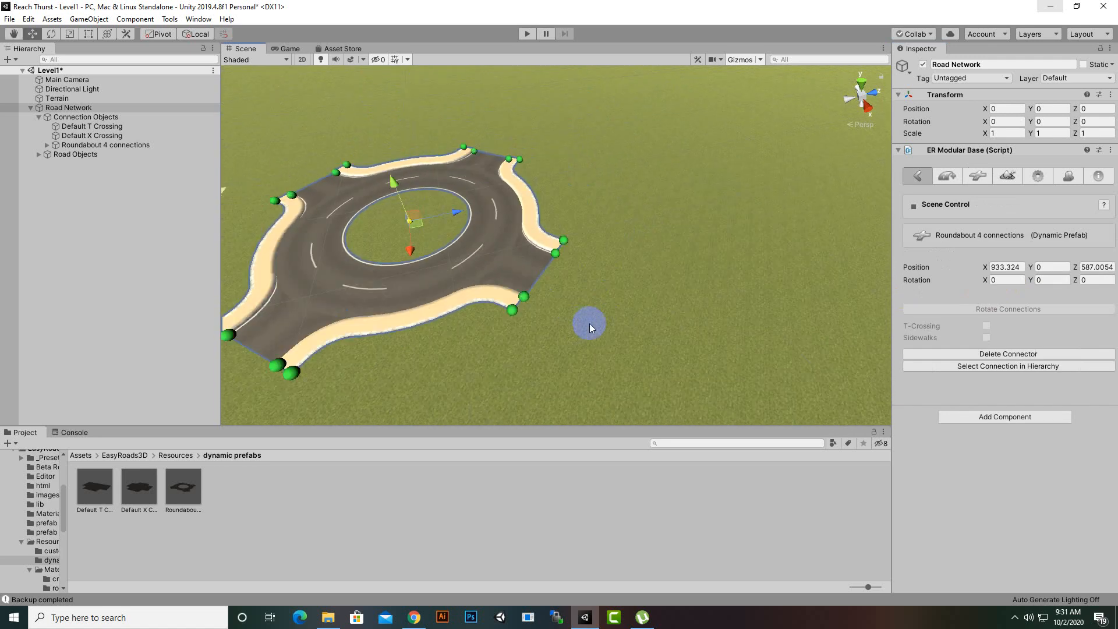
{"action": "scroll", "coordinate": [593, 320], "scroll_direction": "down", "scroll_amount": 5}
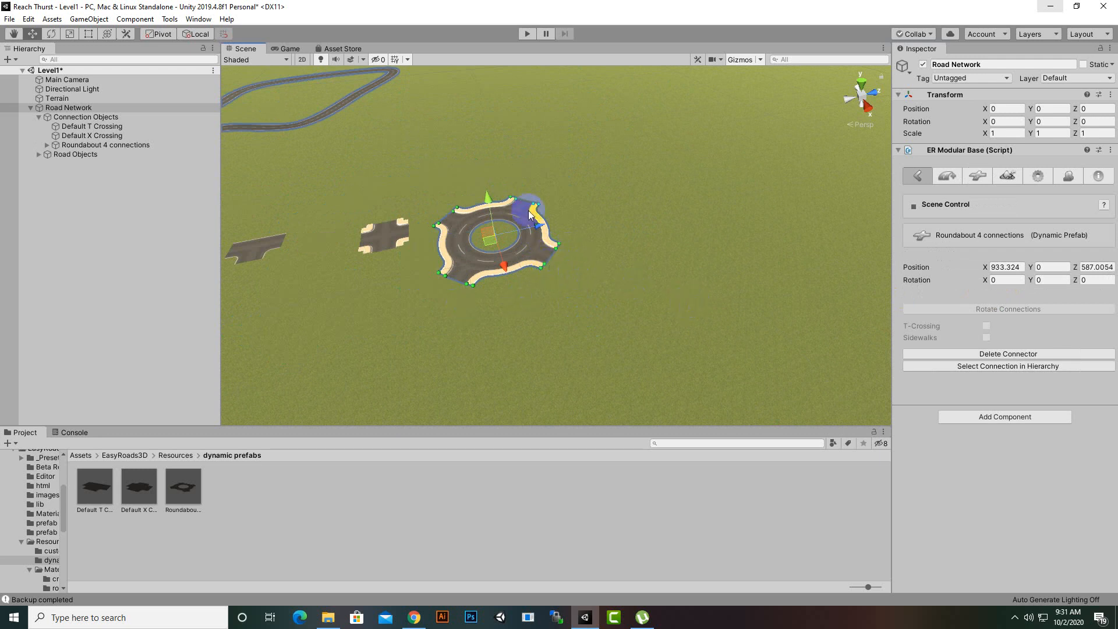
{"action": "middle_click_drag", "start_coordinate": [607, 282], "coordinate": [730, 278]}
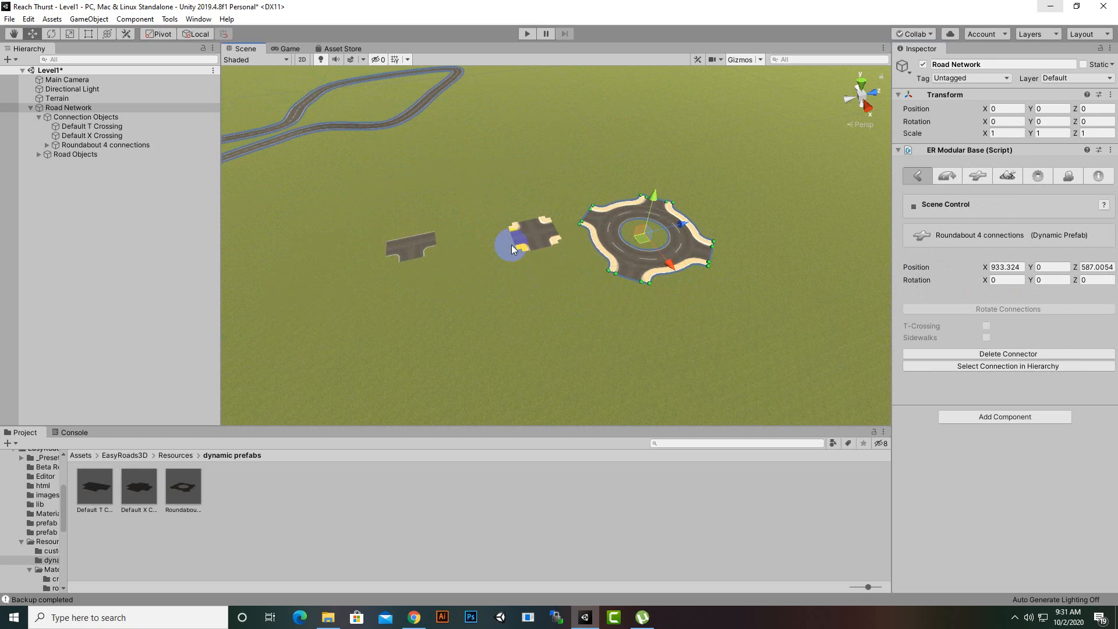
Step: Draw a connecting road about 14.8 m long from the T crossing's end to the facing side of the X crossing
{"action": "left_click", "coordinate": [421, 243]}
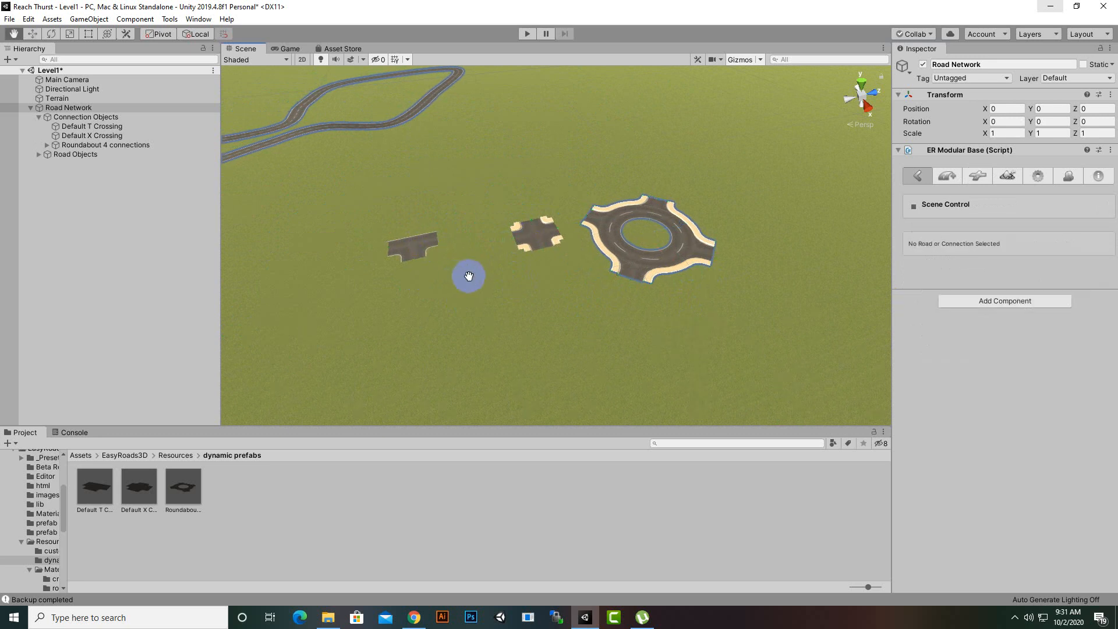
{"action": "middle_click_drag", "start_coordinate": [468, 275], "coordinate": [538, 268]}
{"action": "scroll", "coordinate": [539, 268], "scroll_direction": "up", "scroll_amount": 6}
{"action": "scroll", "coordinate": [543, 263], "scroll_direction": "down", "scroll_amount": 4}
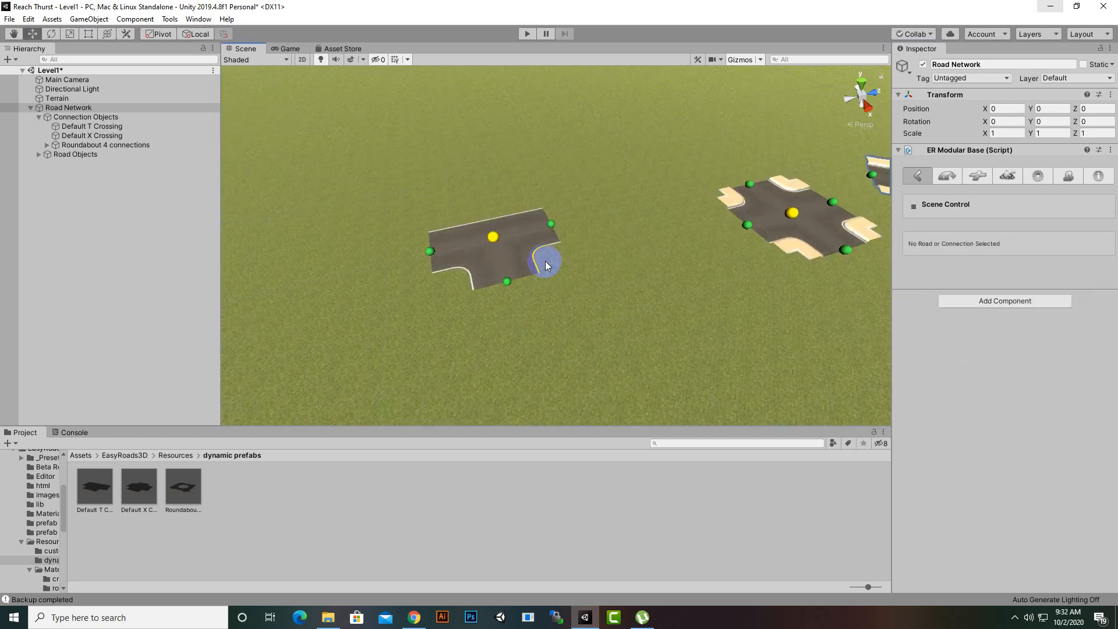
{"action": "scroll", "coordinate": [586, 253], "scroll_direction": "up", "scroll_amount": 2}
{"action": "left_click_drag", "start_coordinate": [549, 217], "coordinate": [807, 225]}
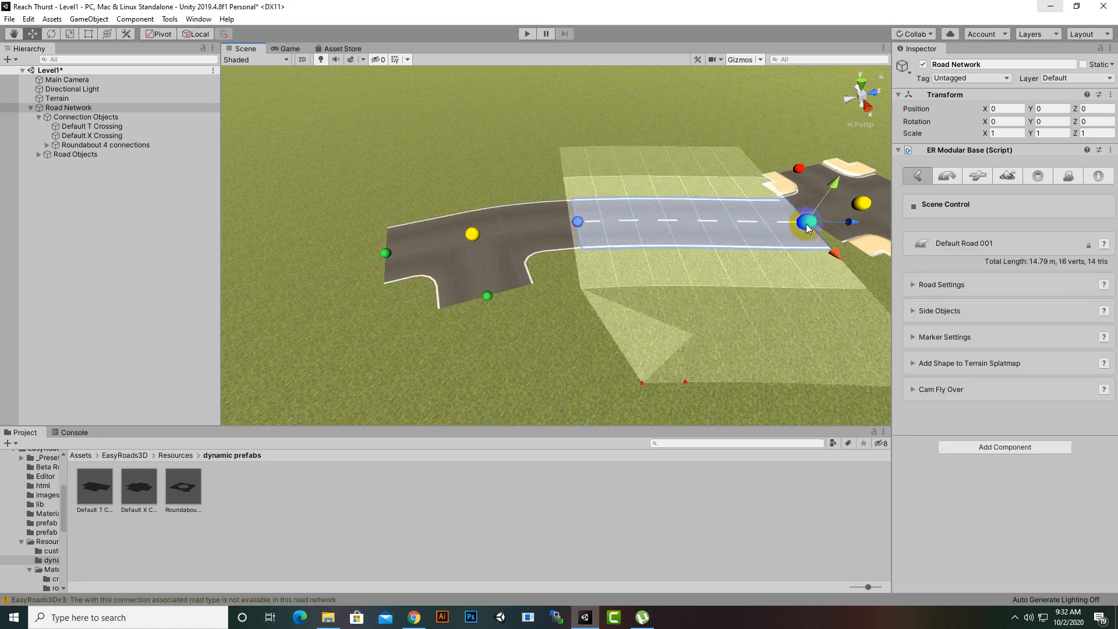
Step: Connect the X crossing's far side to the nearest roundabout entry with a short road and deselect it
{"action": "scroll", "coordinate": [527, 315], "scroll_direction": "down", "scroll_amount": 3}
{"action": "middle_click_drag", "start_coordinate": [533, 322], "coordinate": [373, 339]}
{"action": "left_click", "coordinate": [628, 236]}
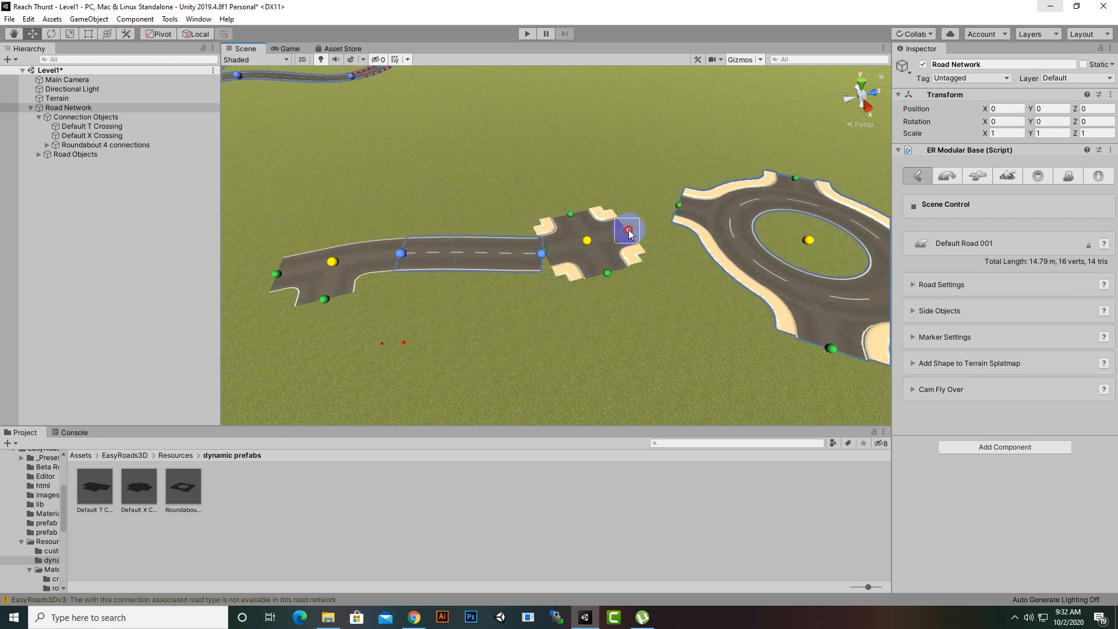
{"action": "left_click_drag", "start_coordinate": [627, 233], "coordinate": [667, 208]}
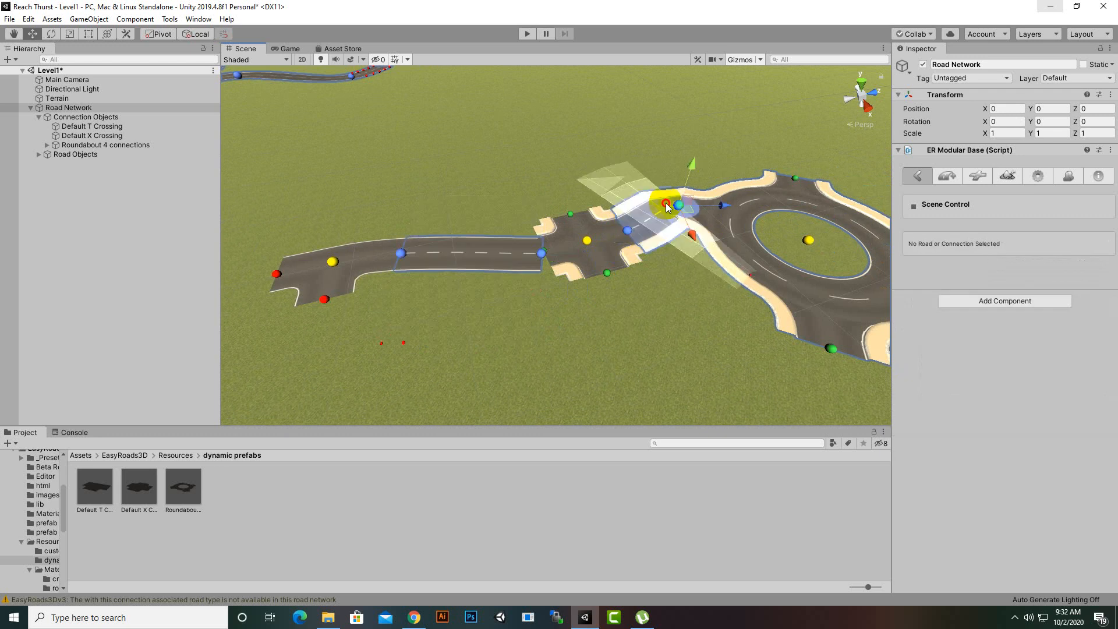
{"action": "left_click", "coordinate": [671, 296]}
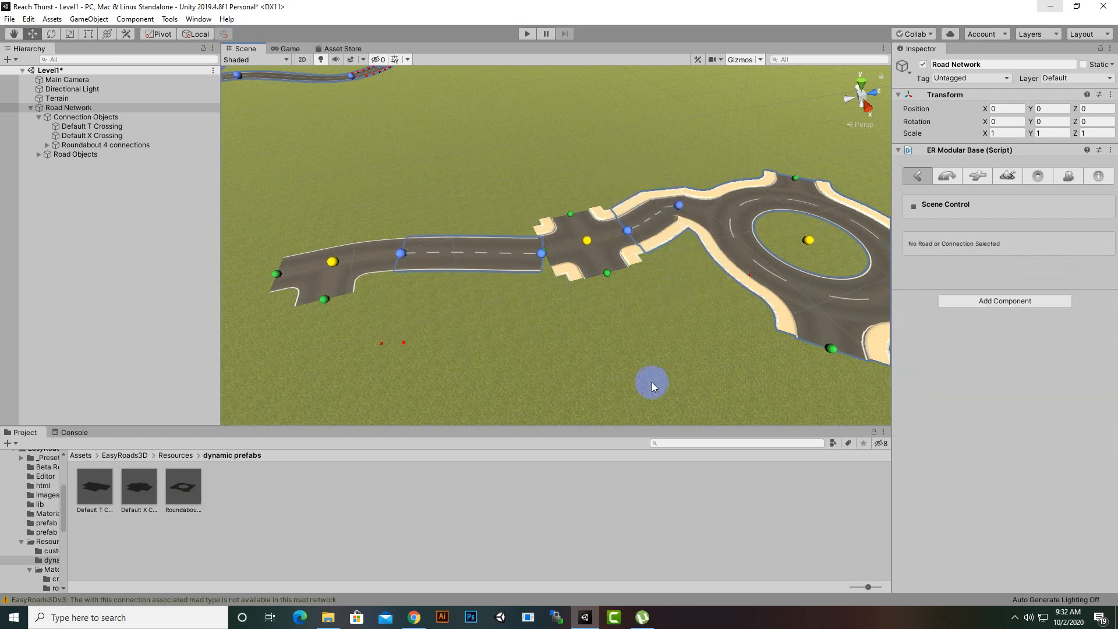
Step: Extend a straight road with sidewalks about 46.6 m out from the near open side of the X crossing
{"action": "middle_click_drag", "start_coordinate": [651, 382], "coordinate": [536, 257]}
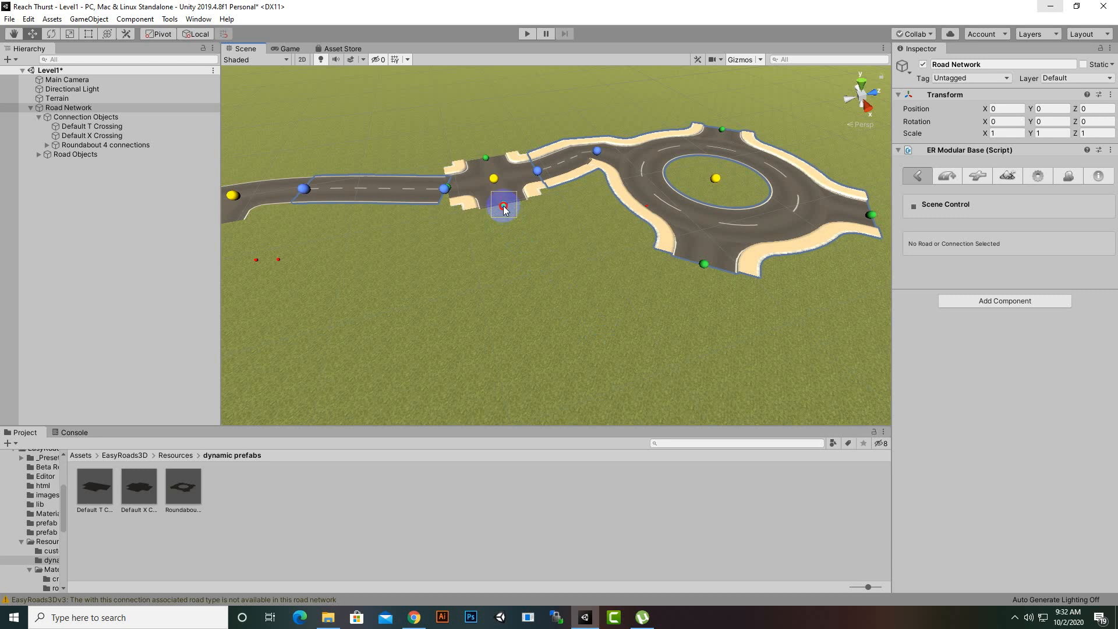
{"action": "left_click_drag", "start_coordinate": [504, 211], "coordinate": [519, 245]}
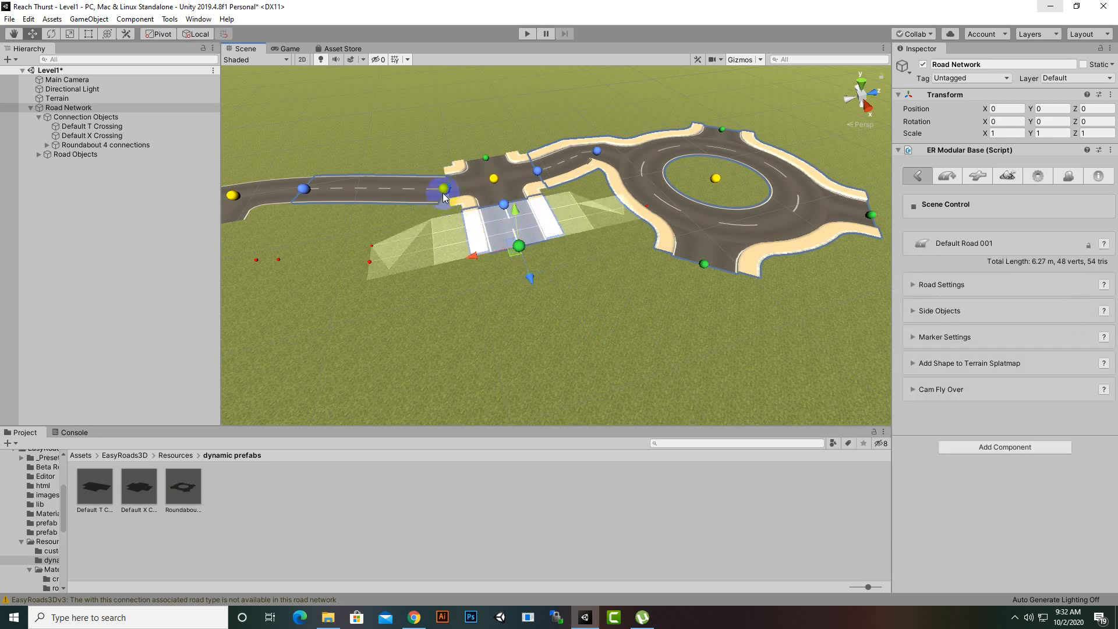
{"action": "scroll", "coordinate": [610, 289], "scroll_direction": "down", "scroll_amount": 3}
{"action": "left_click_drag", "start_coordinate": [554, 280], "coordinate": [584, 364]}
{"action": "scroll", "coordinate": [588, 353], "scroll_direction": "down", "scroll_amount": 2}
{"action": "middle_click_drag", "start_coordinate": [631, 347], "coordinate": [635, 305]}
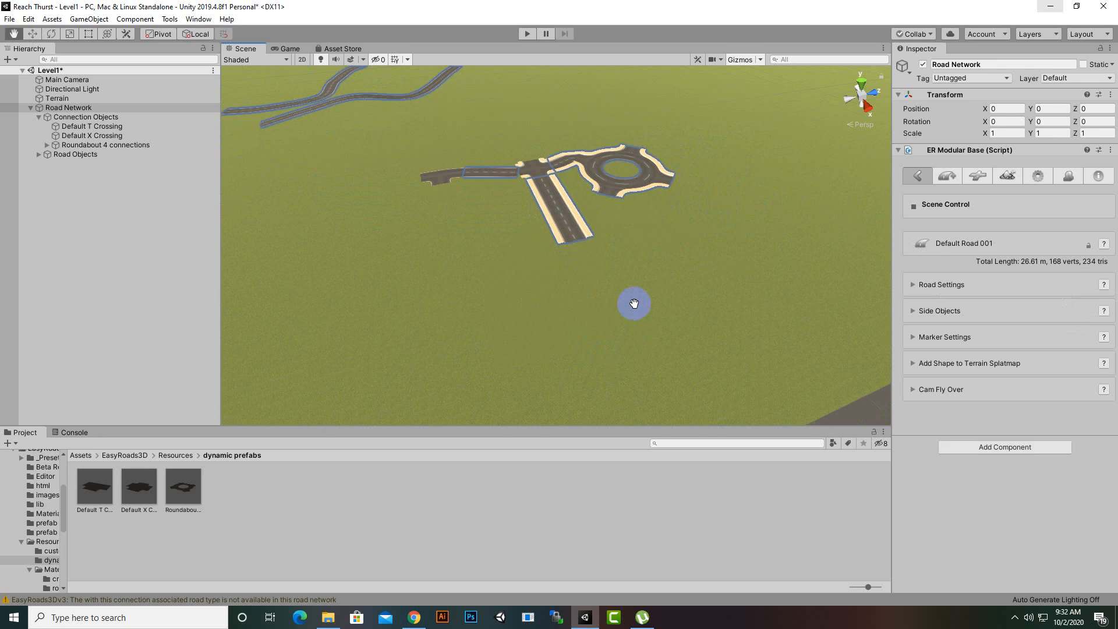
{"action": "left_click_drag", "start_coordinate": [582, 260], "coordinate": [624, 335]}
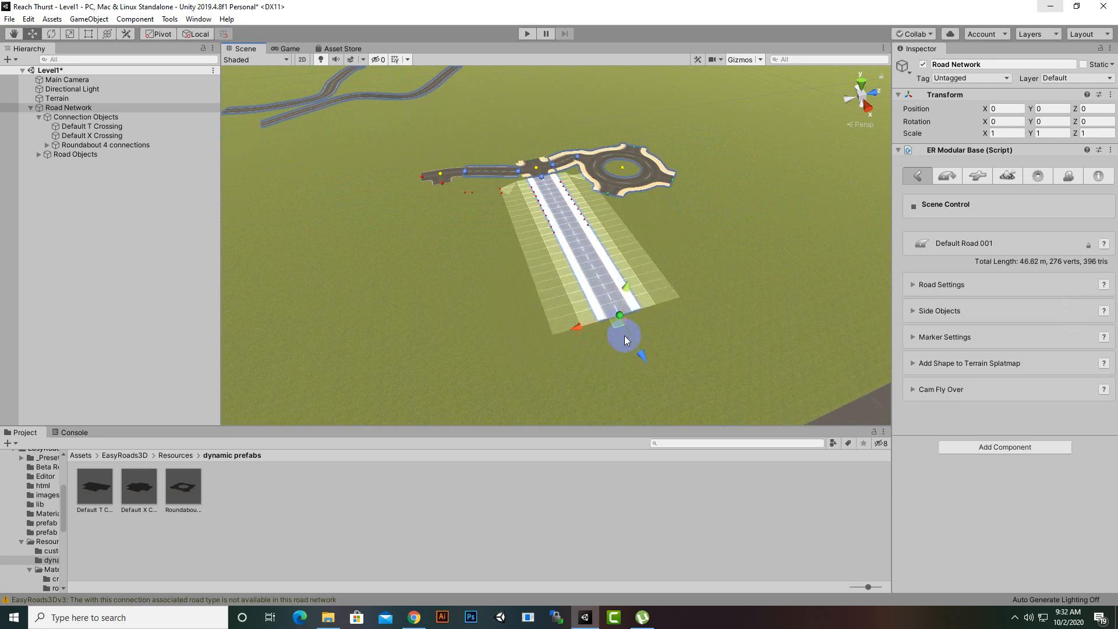
{"action": "scroll", "coordinate": [460, 309], "scroll_direction": "up", "scroll_amount": 2}
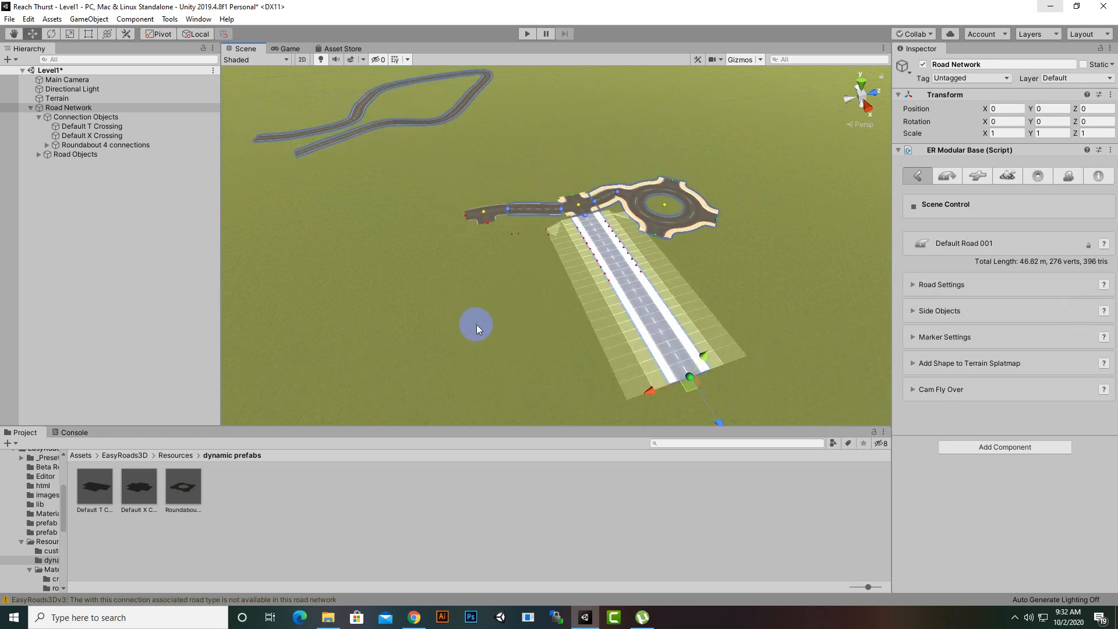
Step: Extend a road outward from the T crossing's open end, facing away from the X crossing
{"action": "left_click", "coordinate": [465, 215]}
{"action": "scroll", "coordinate": [452, 225], "scroll_direction": "up", "scroll_amount": 3}
{"action": "left_click_drag", "start_coordinate": [385, 187], "coordinate": [232, 200]}
Step: Draw a road about 36.3 m long from the X crossing's last open side and deselect it
{"action": "left_click", "coordinate": [594, 172]}
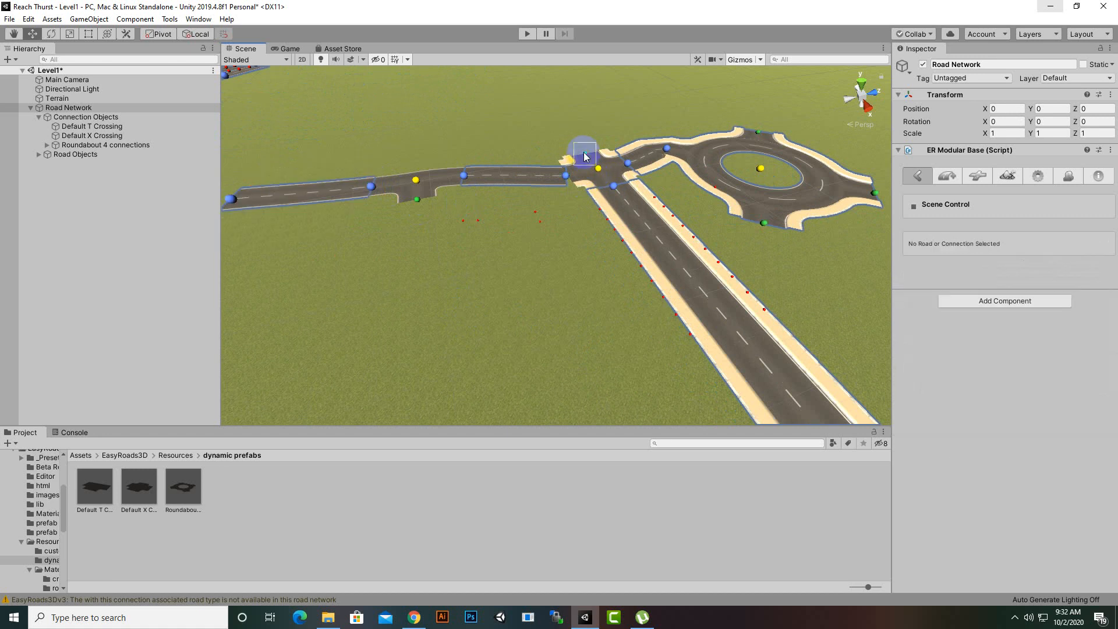
{"action": "left_click_drag", "start_coordinate": [584, 154], "coordinate": [512, 97]}
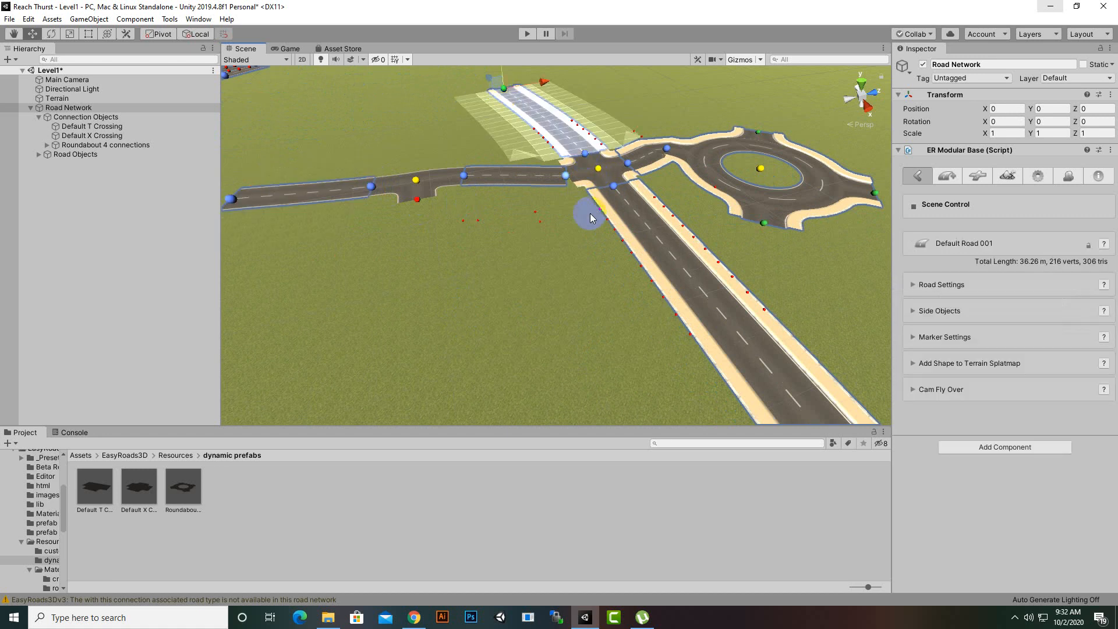
{"action": "scroll", "coordinate": [589, 213], "scroll_direction": "down", "scroll_amount": 3}
{"action": "left_click", "coordinate": [766, 289]}
{"action": "middle_click_drag", "start_coordinate": [395, 362], "coordinate": [437, 342]}
{"action": "scroll", "coordinate": [302, 347], "scroll_direction": "down", "scroll_amount": 1}
{"action": "scroll", "coordinate": [303, 347], "scroll_direction": "down", "scroll_amount": 3}
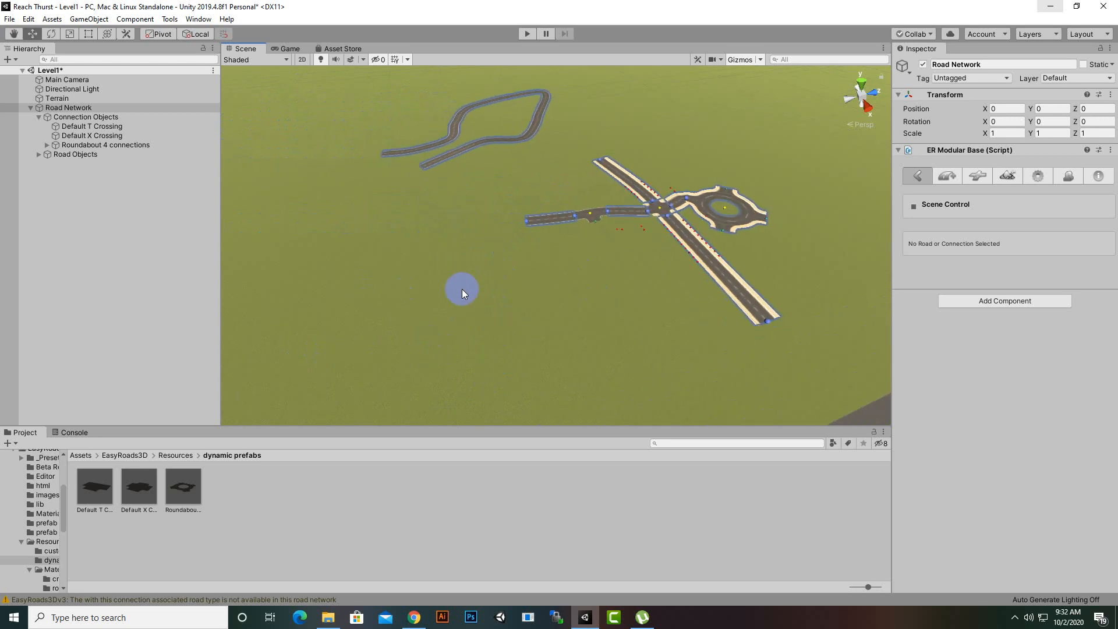
Step: Delete the T crossing, the X crossing and the roundabout from the road network's Connection Objects
{"action": "left_click", "coordinate": [83, 125]}
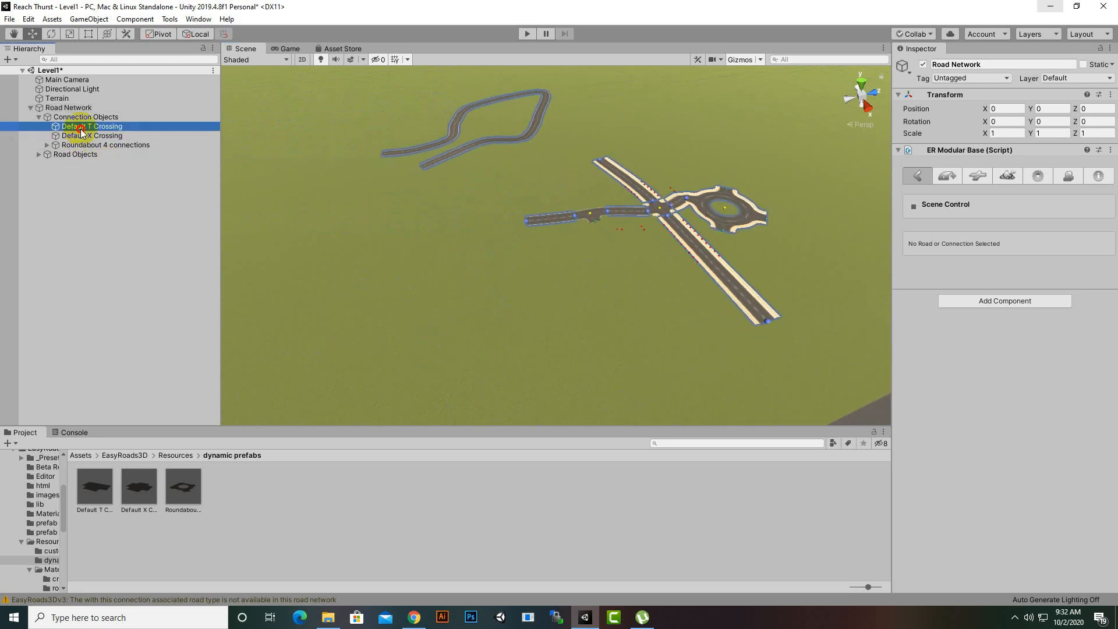
{"action": "left_click", "coordinate": [83, 118]}
{"action": "left_click", "coordinate": [82, 127]}
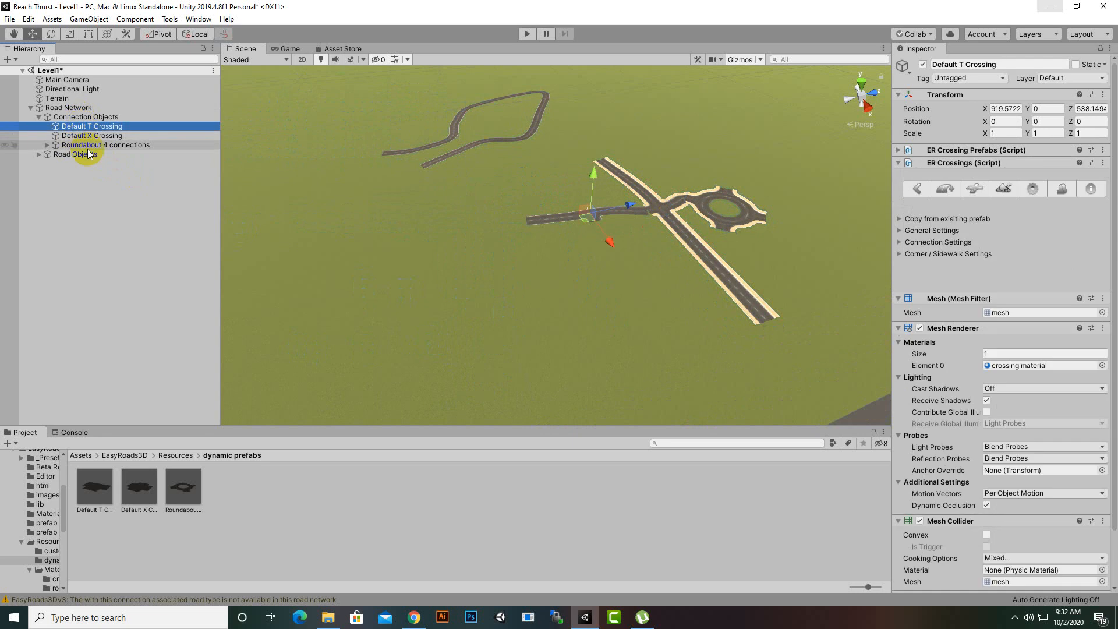
{"action": "left_click", "coordinate": [91, 136], "text": "ctrl"}
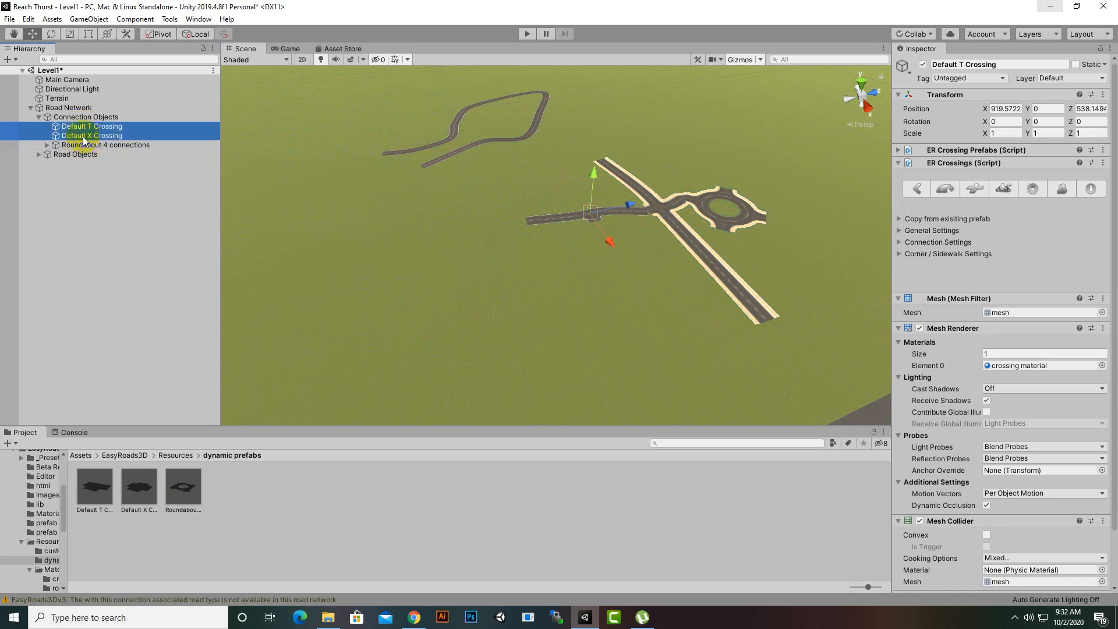
{"action": "key", "text": "Delete"}
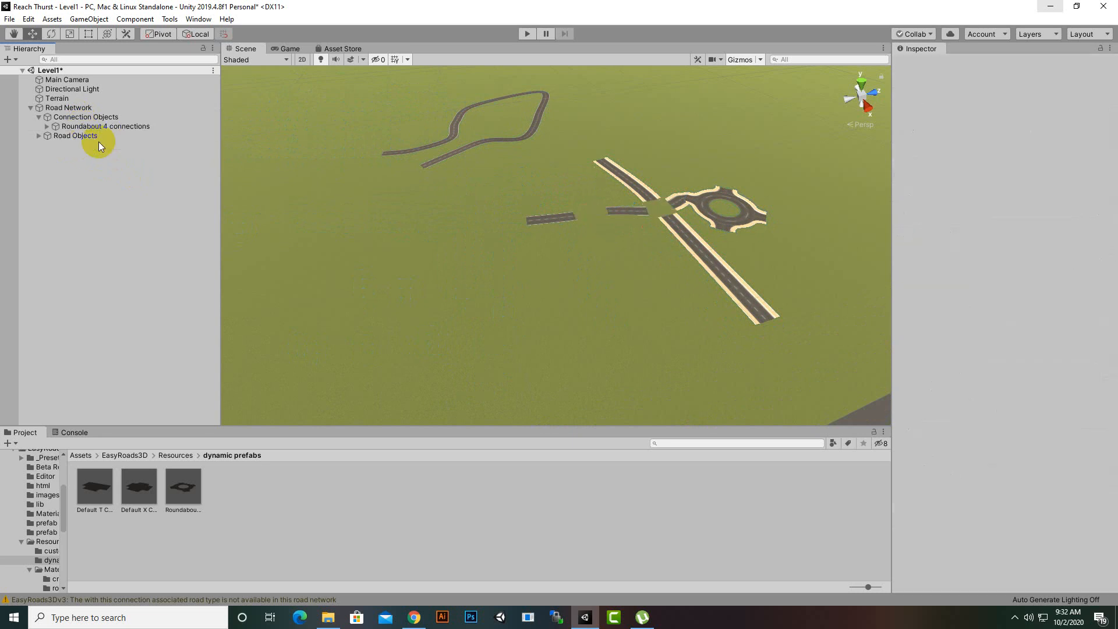
{"action": "left_click", "coordinate": [64, 127]}
{"action": "key", "text": "Delete"}
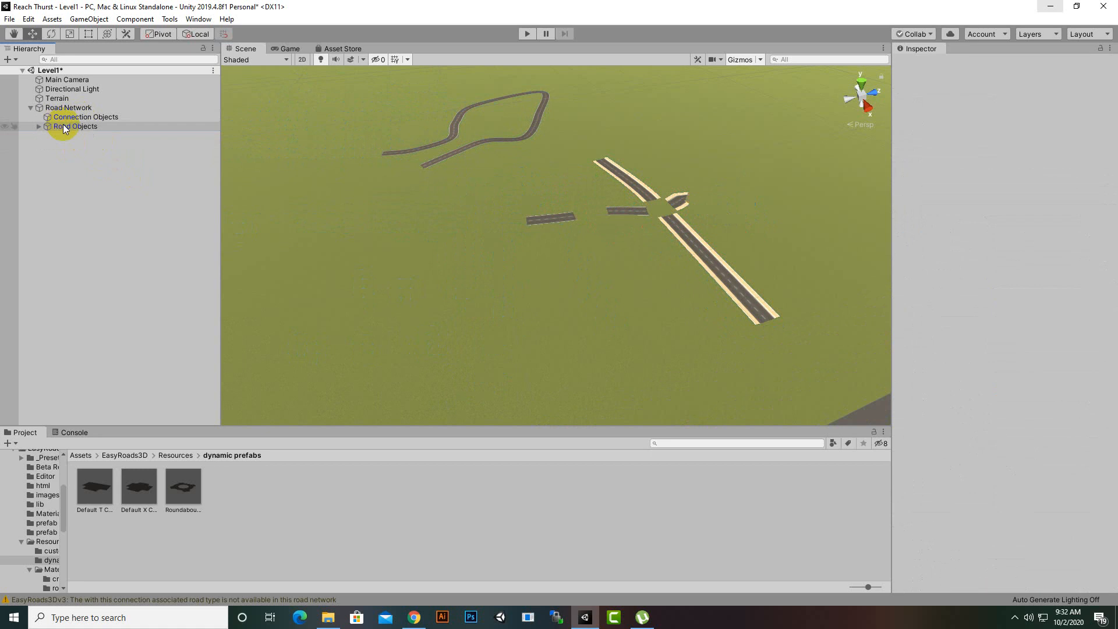
Step: Delete road_0001 and all the Default Road 001 entries from the road network's Road Objects
{"action": "left_click", "coordinate": [39, 127]}
{"action": "left_click", "coordinate": [61, 136]}
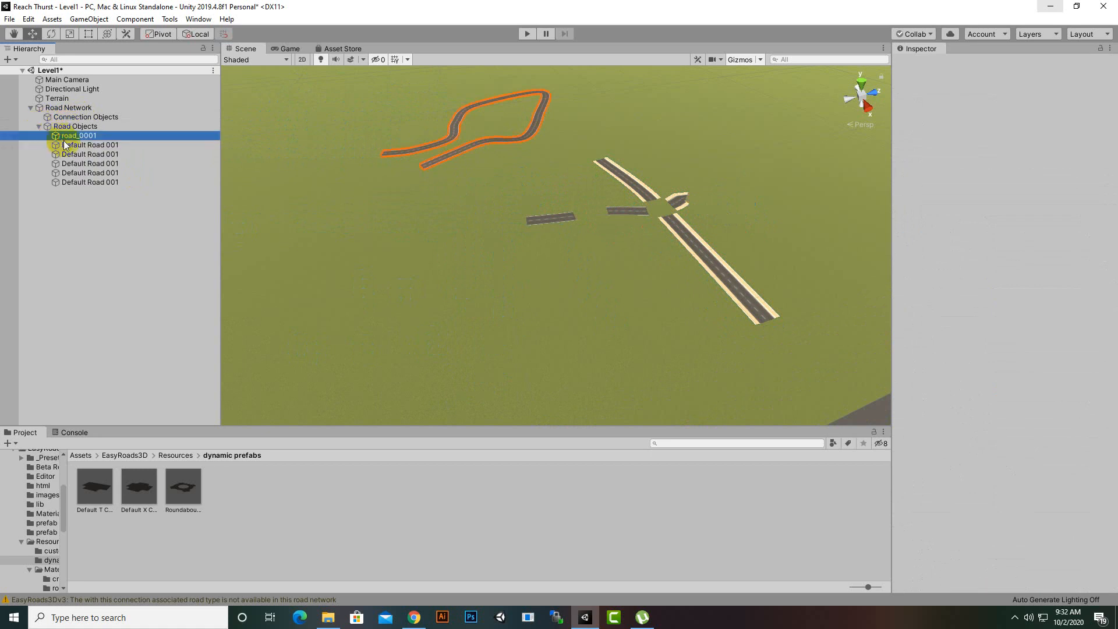
{"action": "left_click", "coordinate": [72, 183], "text": "shift"}
{"action": "key", "text": "Delete"}
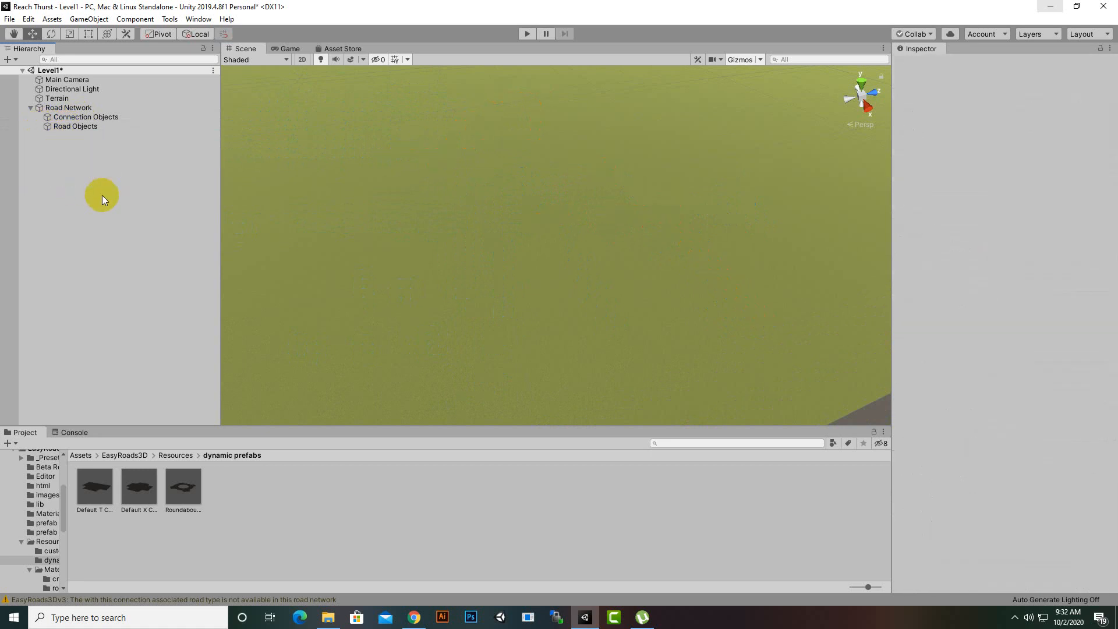
Step: Create a dynamic connection prefab named Main Road with type Crossing in the Road Network's Crossing / Connection Prefabs settings
{"action": "left_click", "coordinate": [81, 107]}
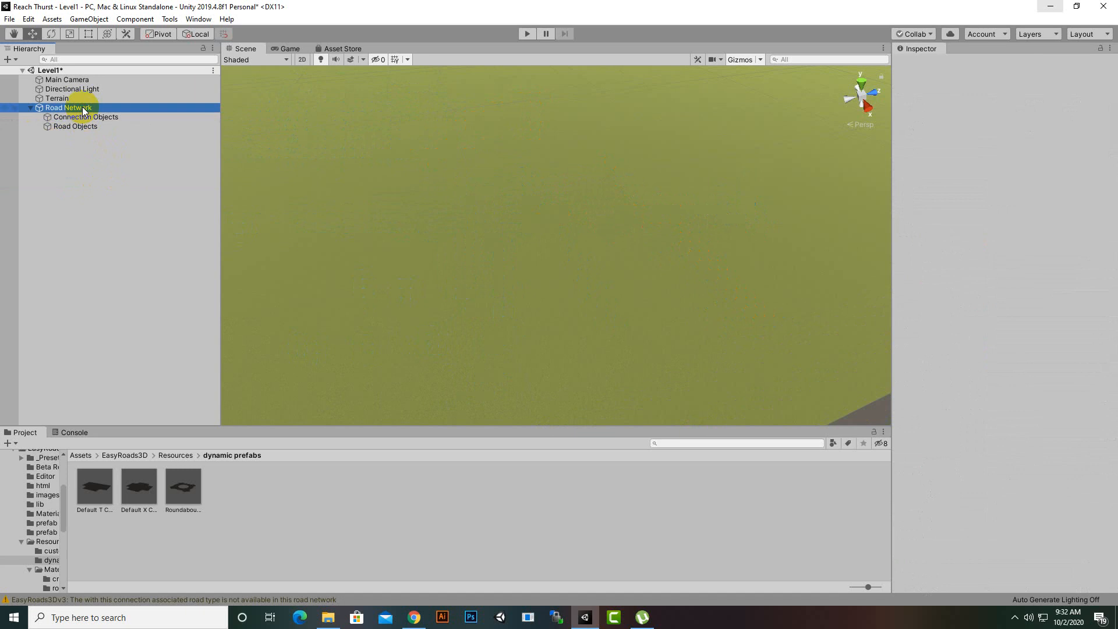
{"action": "scroll", "coordinate": [641, 265], "scroll_direction": "down", "scroll_amount": 5}
{"action": "scroll", "coordinate": [650, 263], "scroll_direction": "up", "scroll_amount": 1}
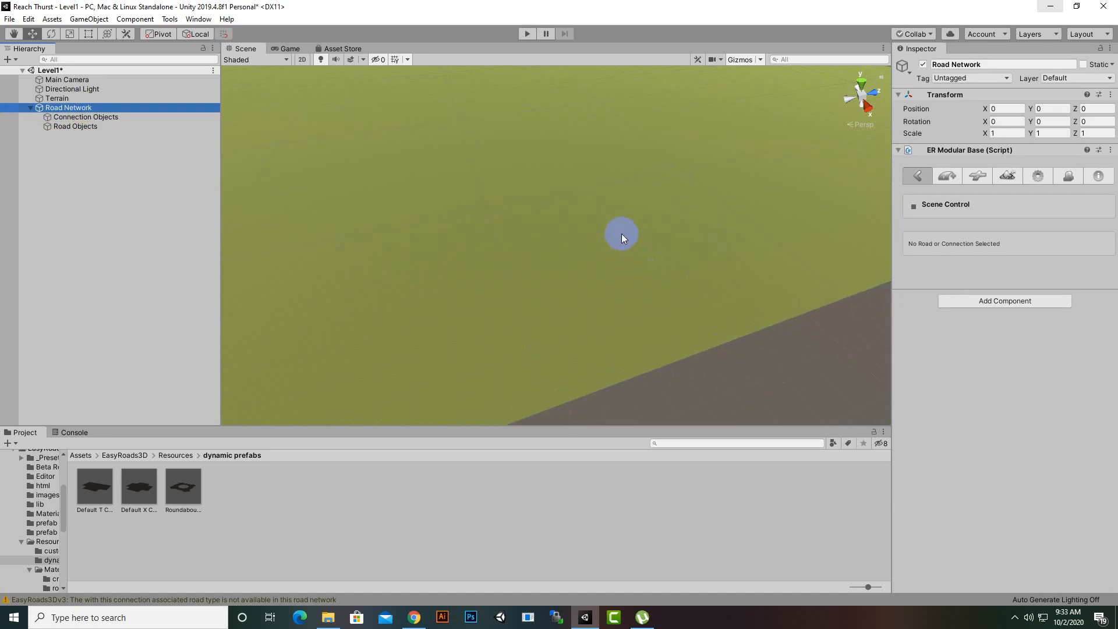
{"action": "middle_click_drag", "start_coordinate": [596, 198], "coordinate": [614, 290]}
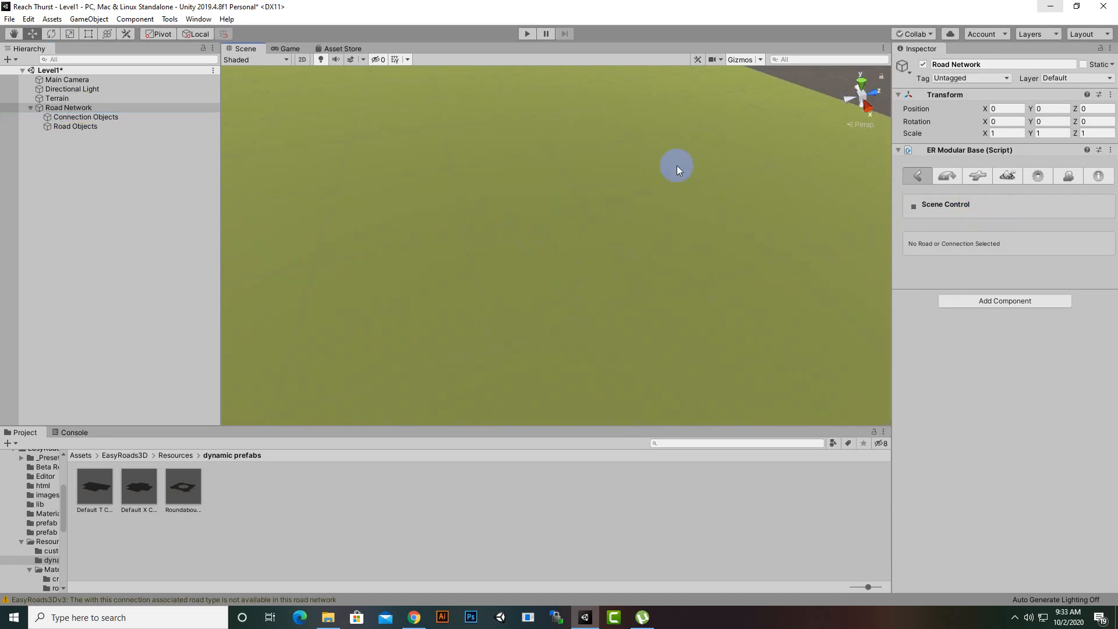
{"action": "left_click", "coordinate": [1043, 178]}
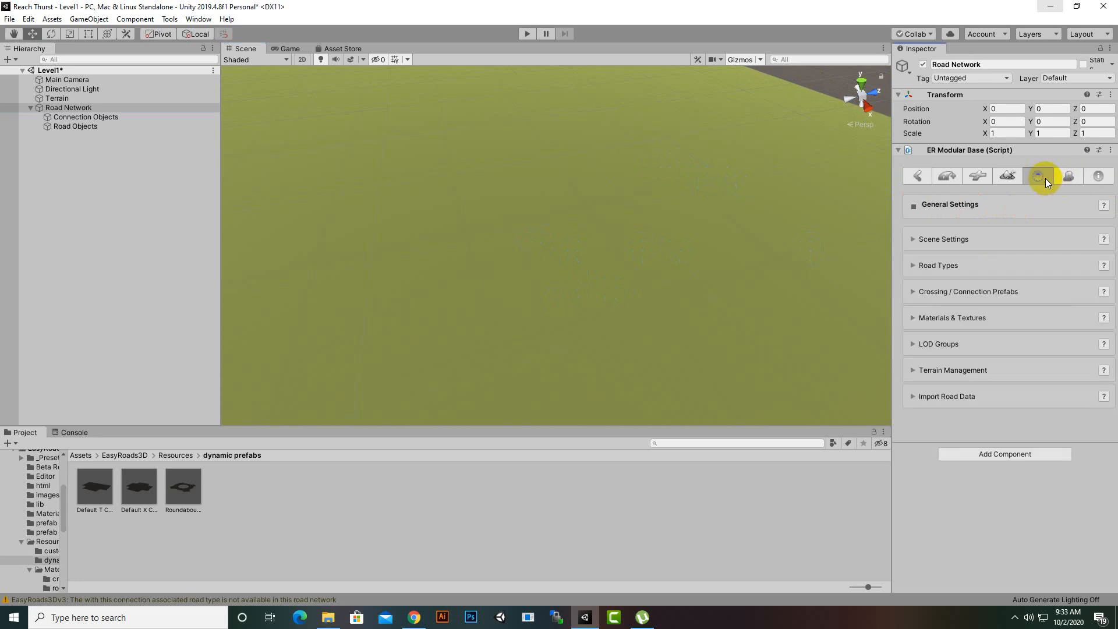
{"action": "left_click", "coordinate": [913, 295]}
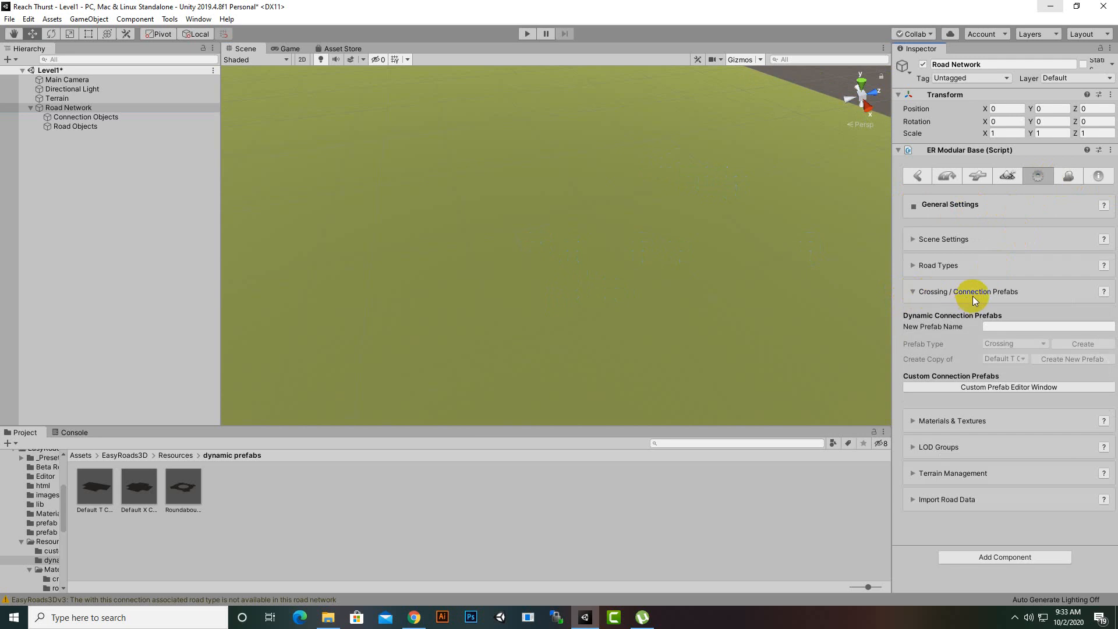
{"action": "left_click", "coordinate": [992, 325]}
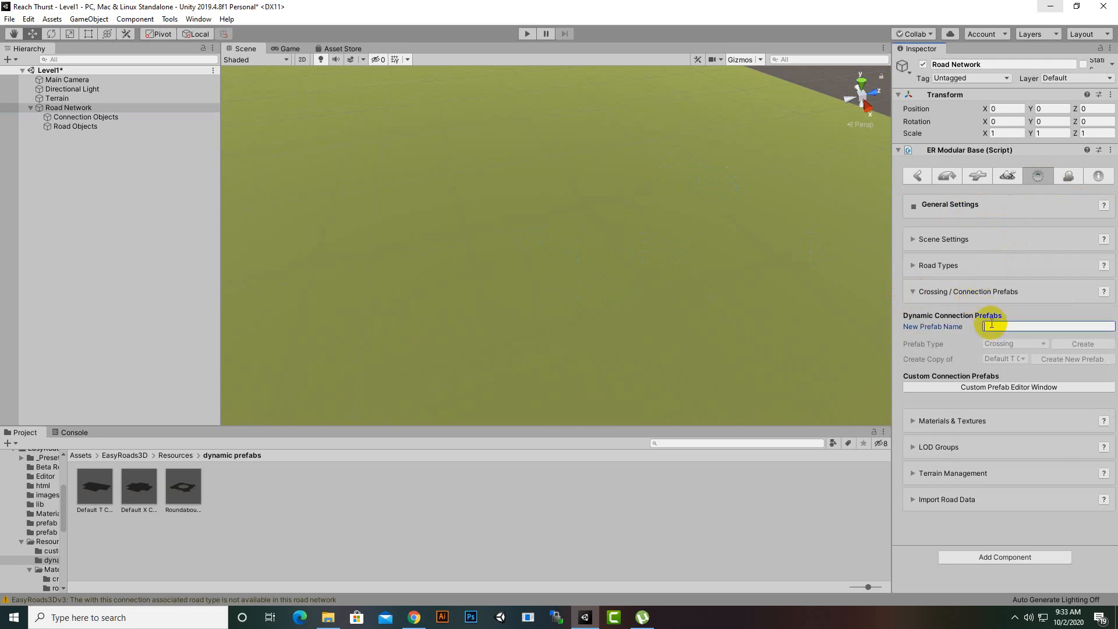
{"action": "type", "text": "Ms"}
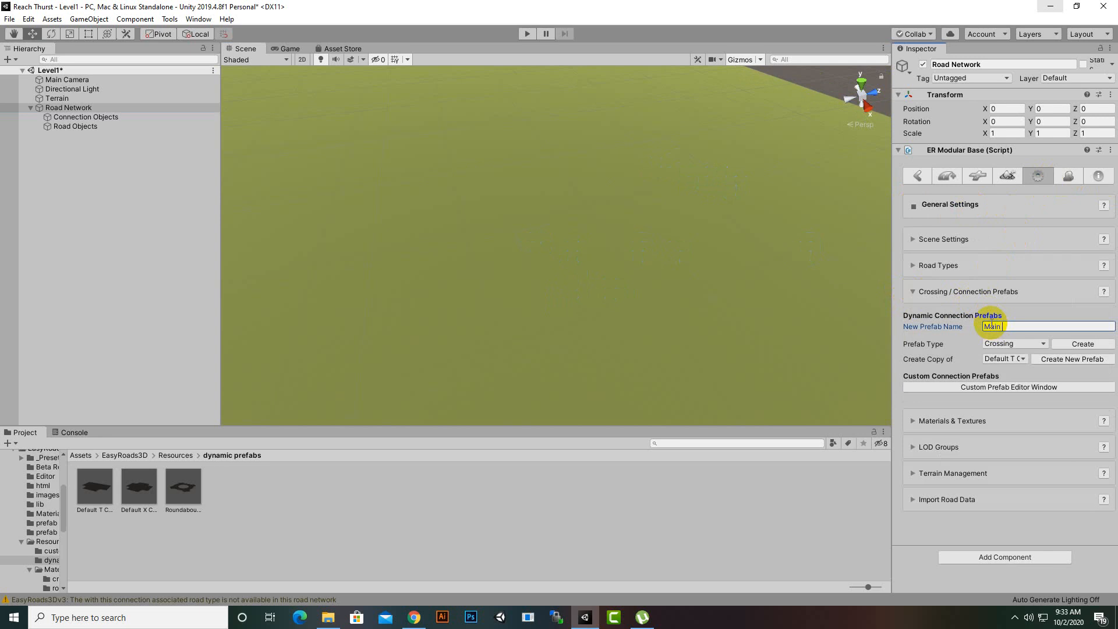
{"action": "type", "text": "in Road"}
{"action": "left_click", "coordinate": [1004, 348]}
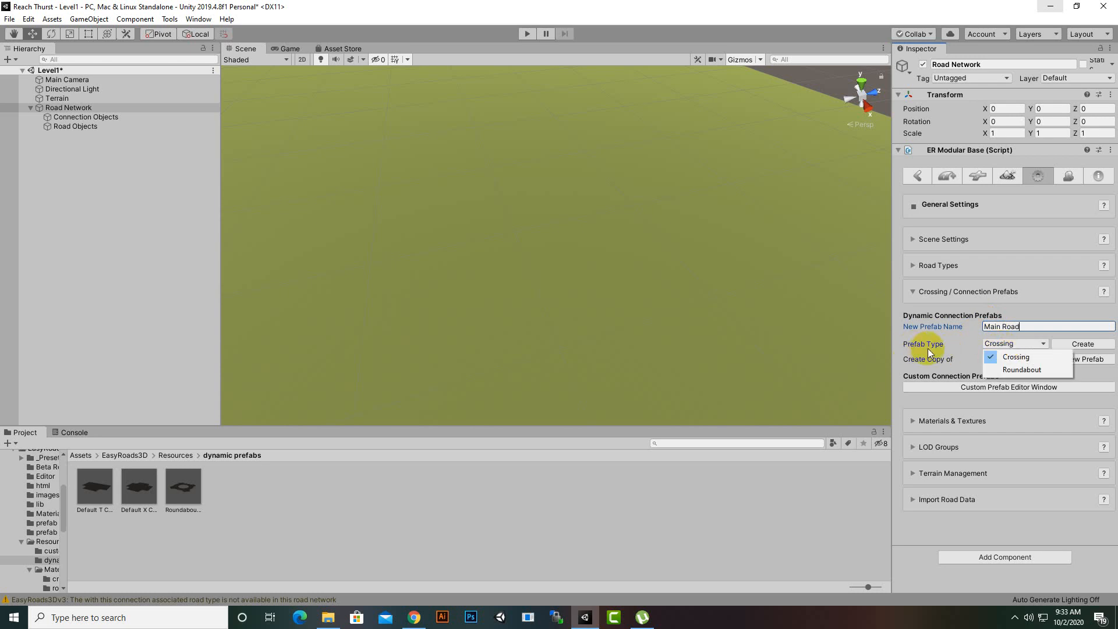
{"action": "left_click", "coordinate": [1085, 346]}
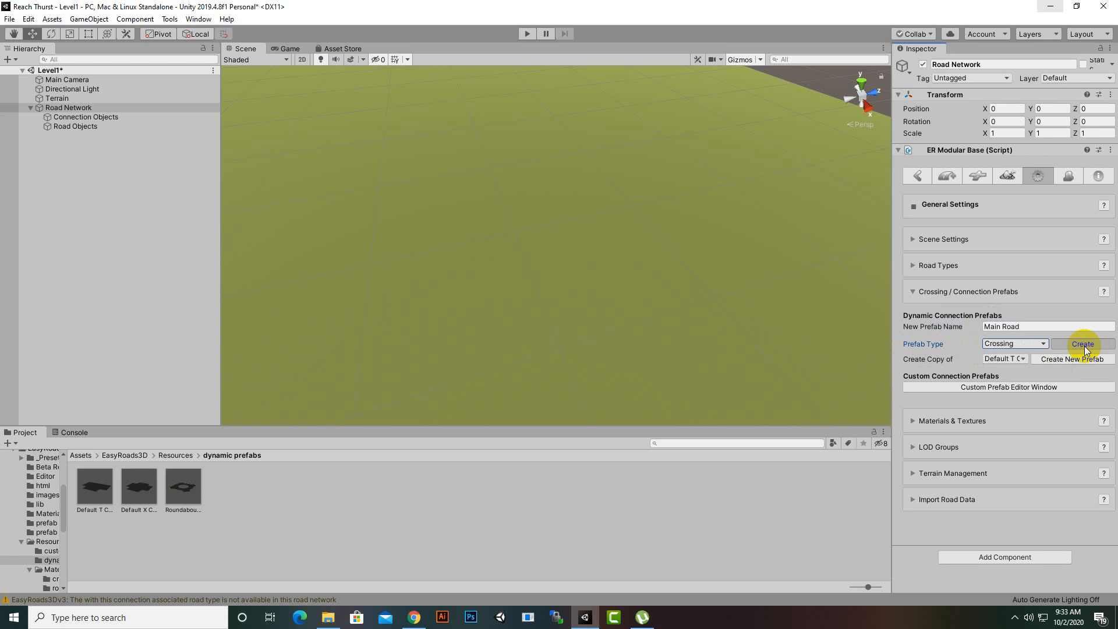
{"action": "left_click", "coordinate": [1083, 344]}
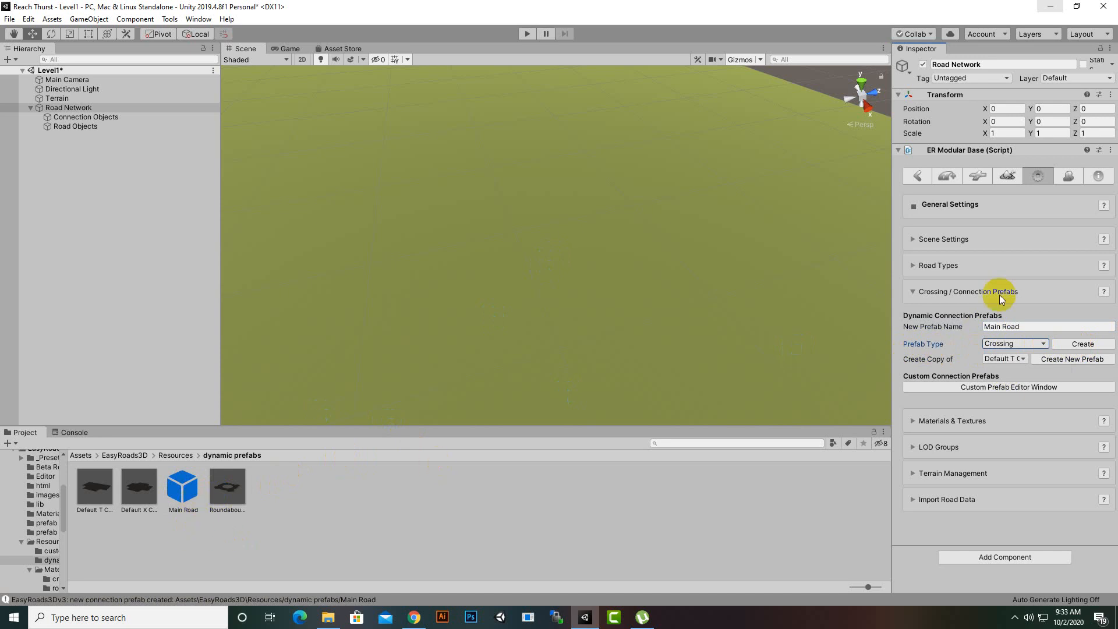
Step: Refresh the Road Network's connection prefab list, place a Main Road crossing on the terrain at about X 793, Z 445, and frame it
{"action": "left_click", "coordinate": [987, 177]}
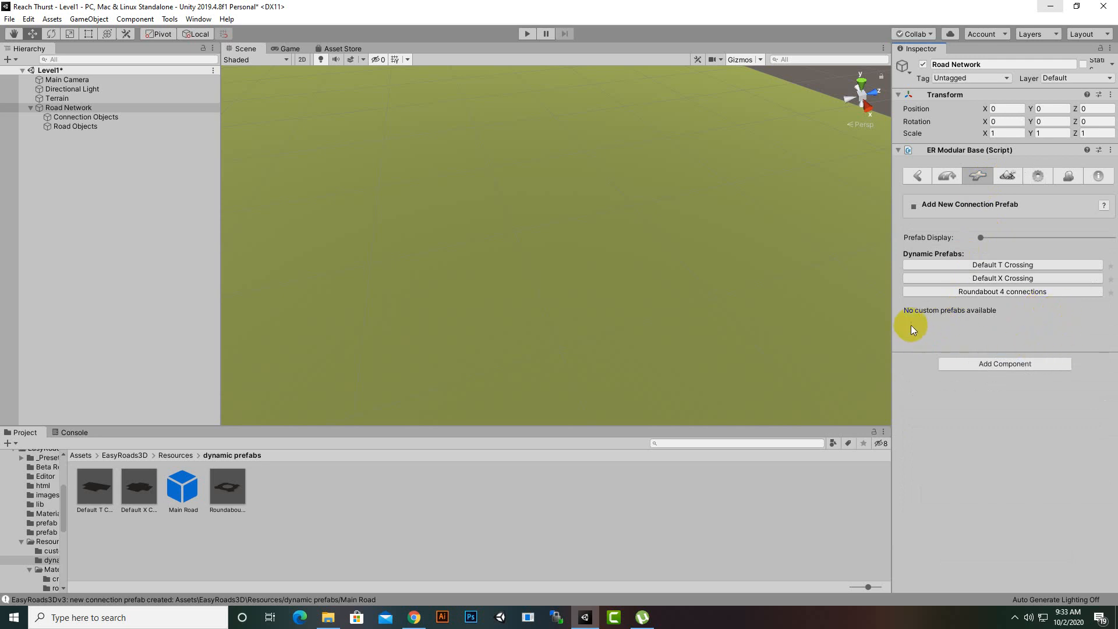
{"action": "left_click", "coordinate": [196, 512]}
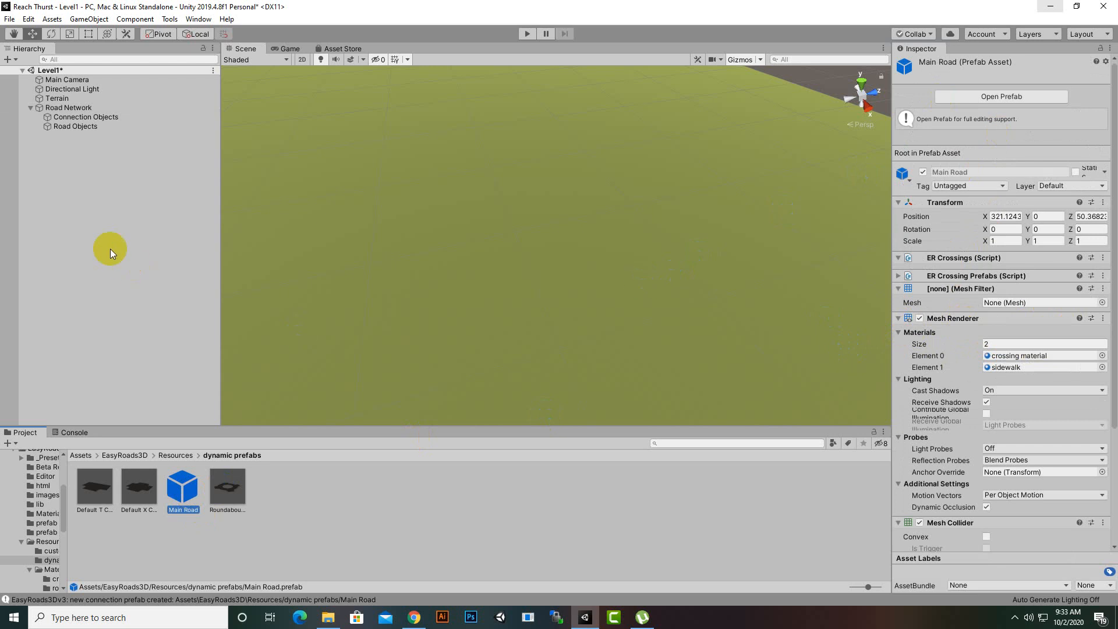
{"action": "left_click", "coordinate": [87, 126]}
{"action": "left_click", "coordinate": [79, 108]}
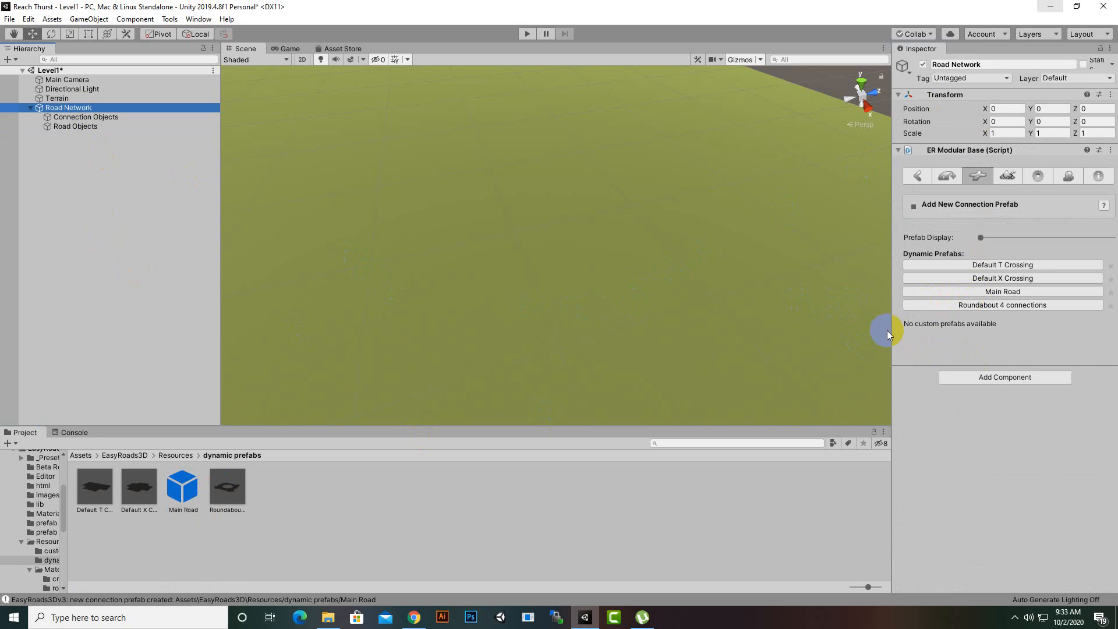
{"action": "left_click", "coordinate": [994, 294]}
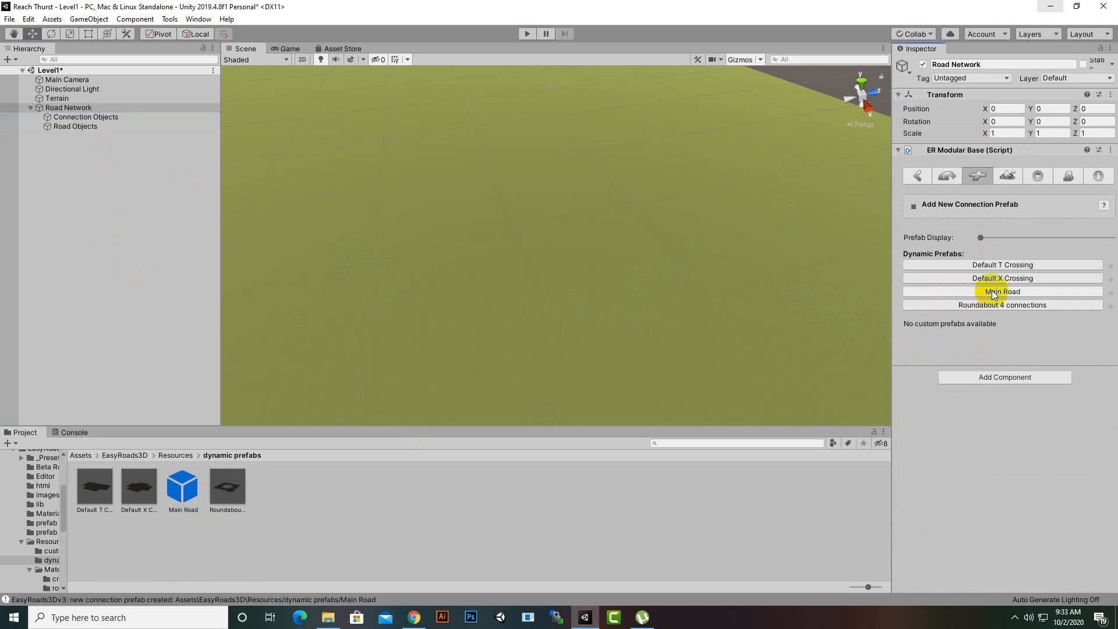
{"action": "left_click", "coordinate": [439, 242]}
{"action": "scroll", "coordinate": [466, 290], "scroll_direction": "up", "scroll_amount": 6}
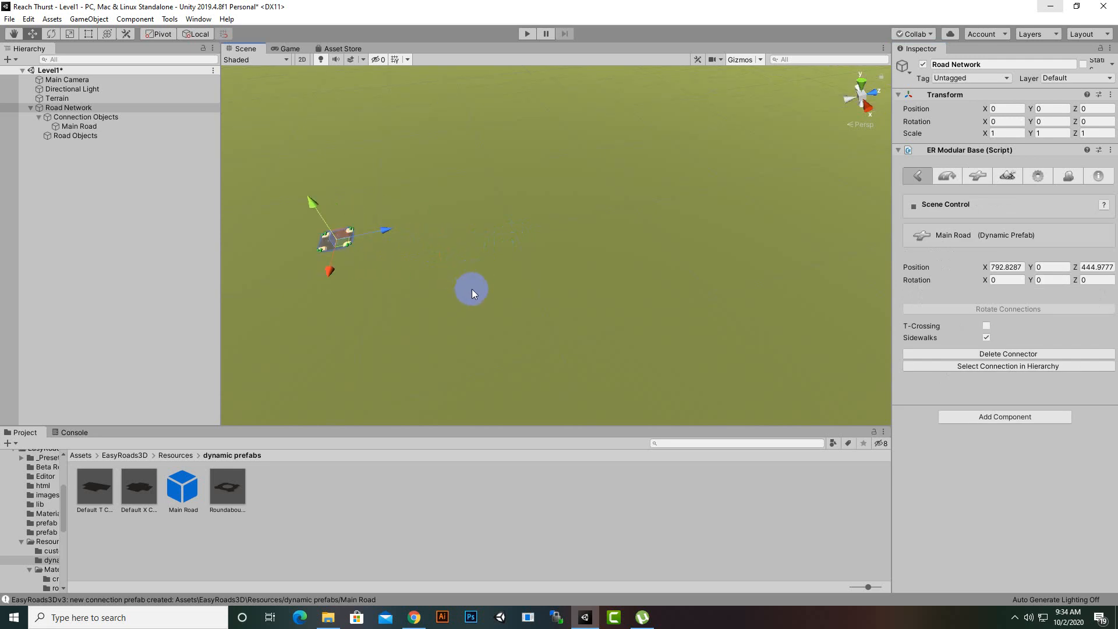
{"action": "key", "text": "f"}
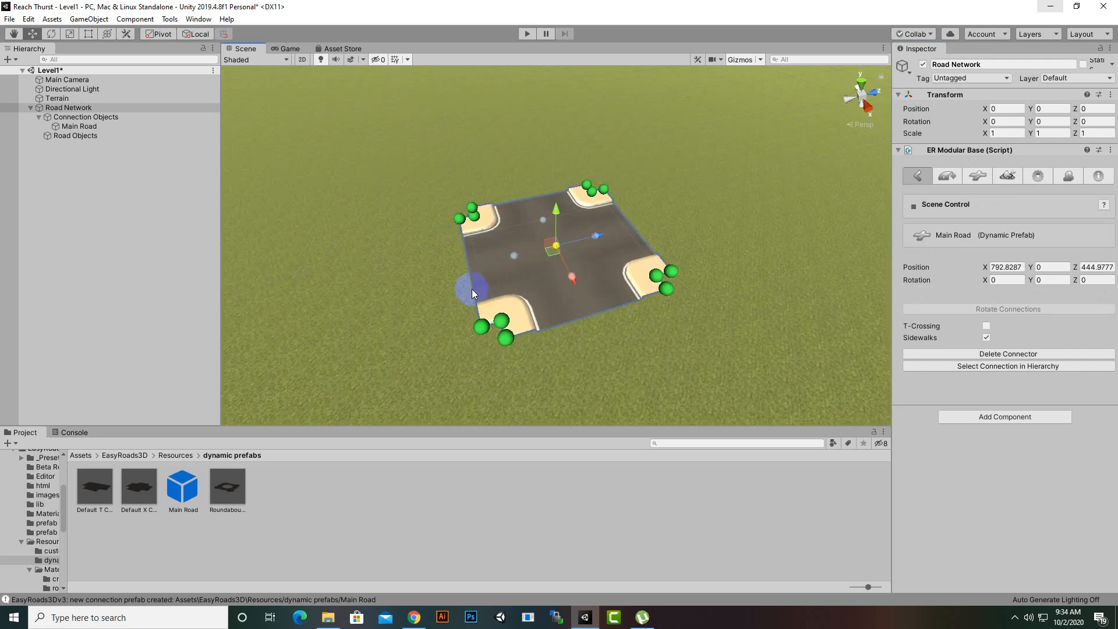
Step: Place a second Main Road crossing on the open terrain at about X 794, Z 334
{"action": "scroll", "coordinate": [472, 289], "scroll_direction": "down", "scroll_amount": 1}
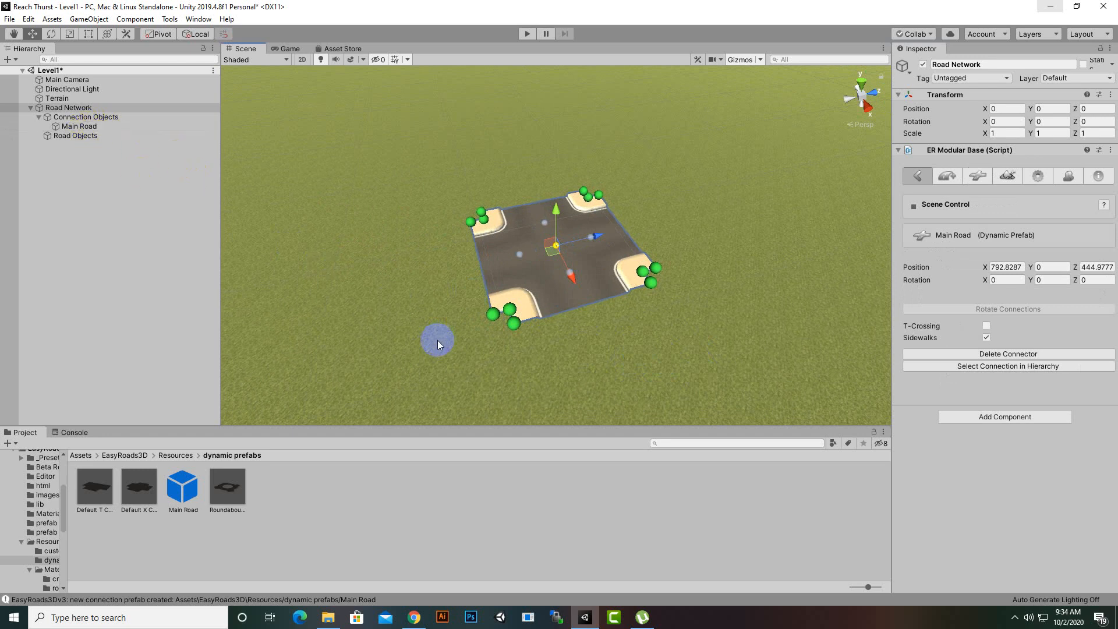
{"action": "scroll", "coordinate": [438, 340], "scroll_direction": "down", "scroll_amount": 3}
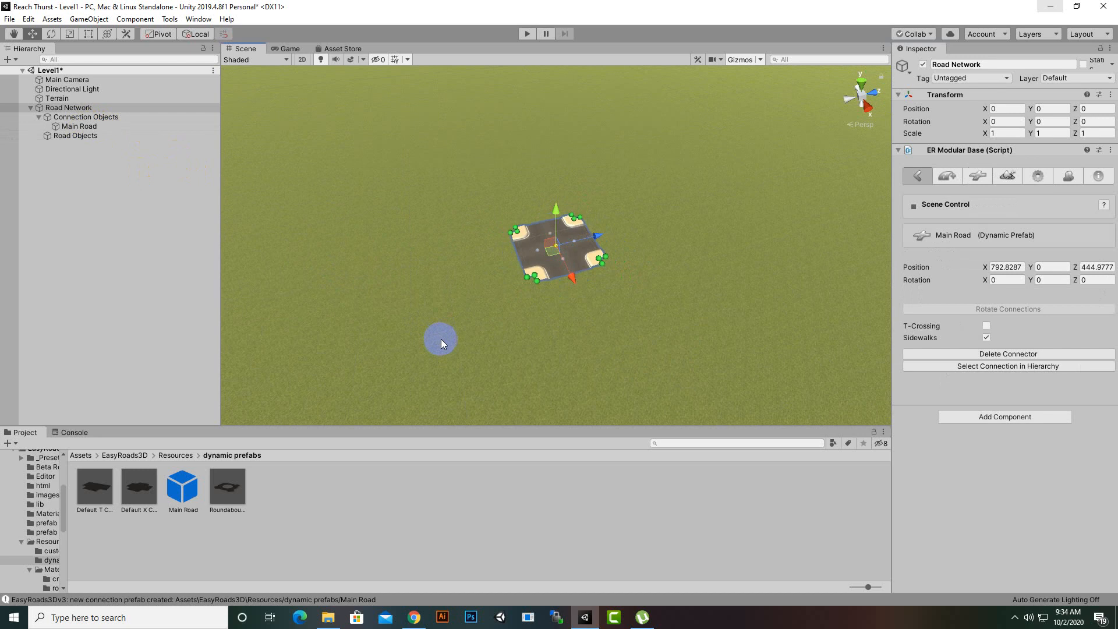
{"action": "scroll", "coordinate": [469, 341], "scroll_direction": "down", "scroll_amount": 3}
{"action": "middle_click_drag", "start_coordinate": [476, 341], "coordinate": [555, 323]}
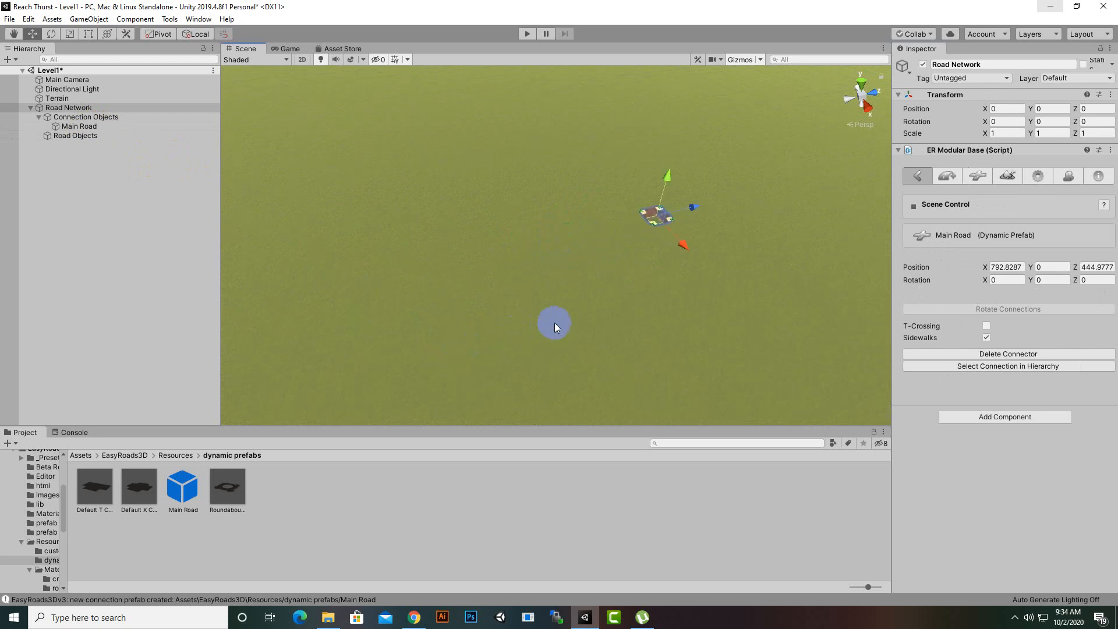
{"action": "left_click", "coordinate": [390, 281], "text": "shift"}
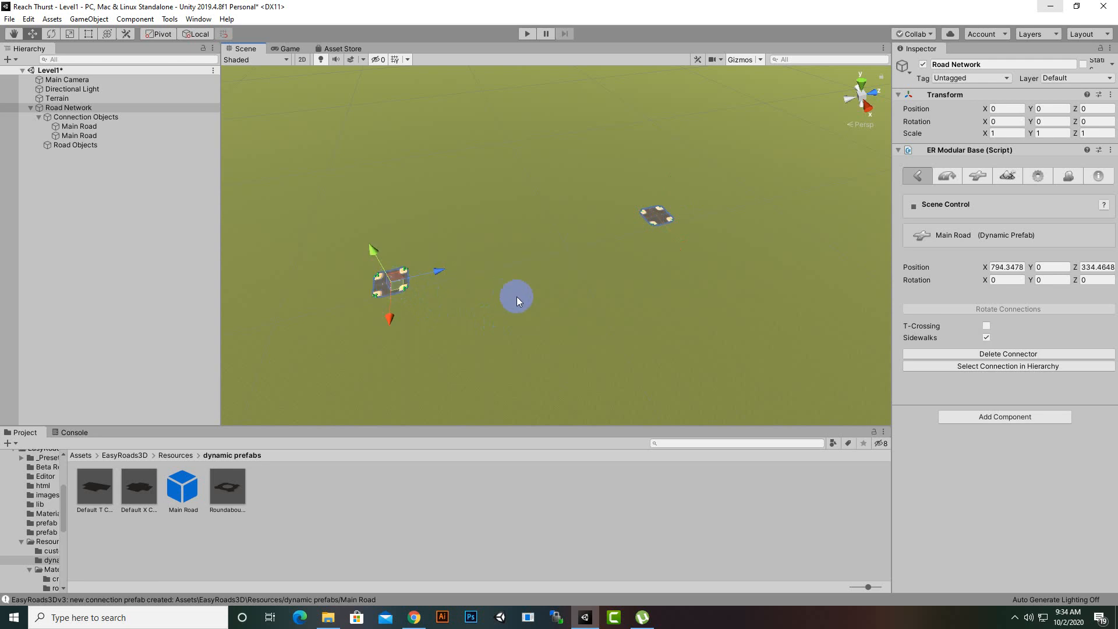
Step: Select the second Main Road crossing and examine its components, General Settings and available Crossing Layout options
{"action": "scroll", "coordinate": [519, 297], "scroll_direction": "up", "scroll_amount": 3}
{"action": "middle_click_drag", "start_coordinate": [411, 309], "coordinate": [711, 295]}
{"action": "scroll", "coordinate": [644, 308], "scroll_direction": "up", "scroll_amount": 5}
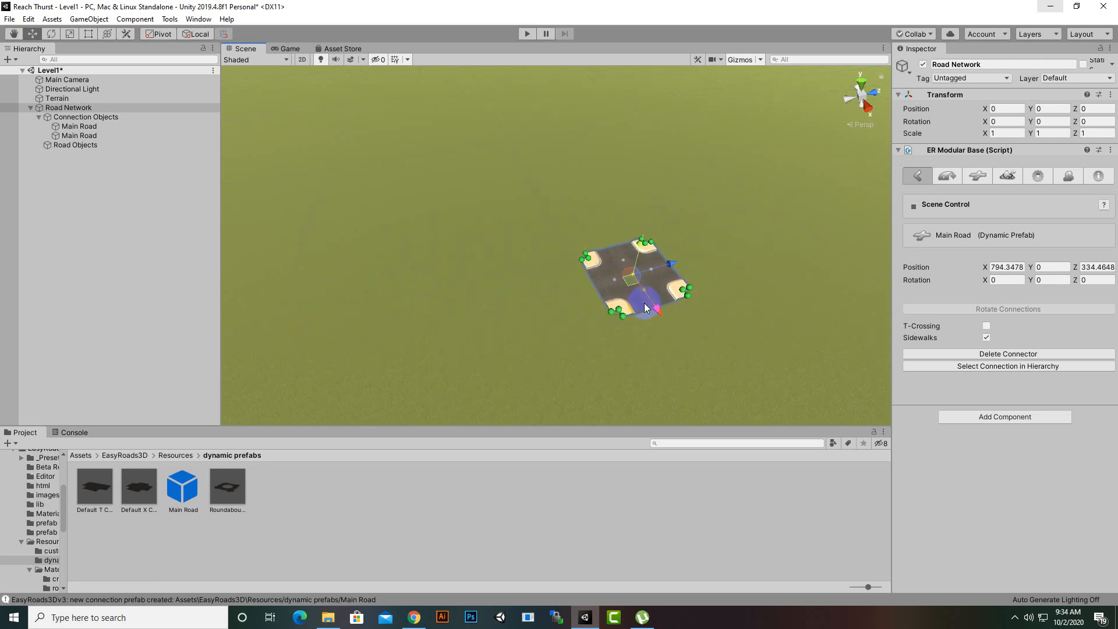
{"action": "middle_click_drag", "start_coordinate": [524, 347], "coordinate": [473, 292]}
{"action": "scroll", "coordinate": [473, 292], "scroll_direction": "down", "scroll_amount": 2}
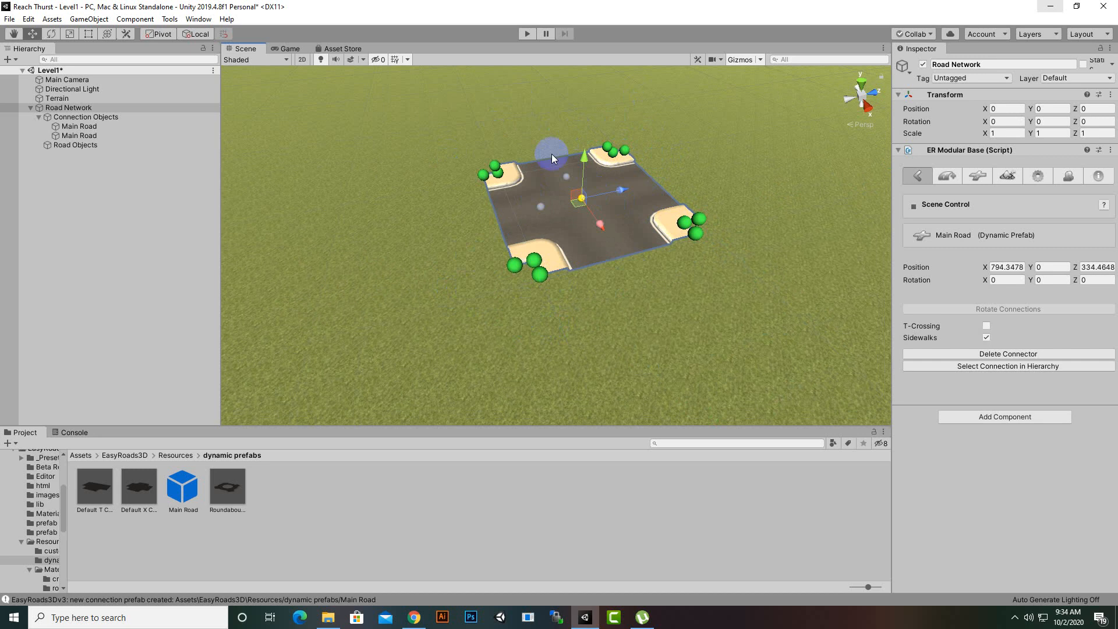
{"action": "left_click", "coordinate": [82, 136]}
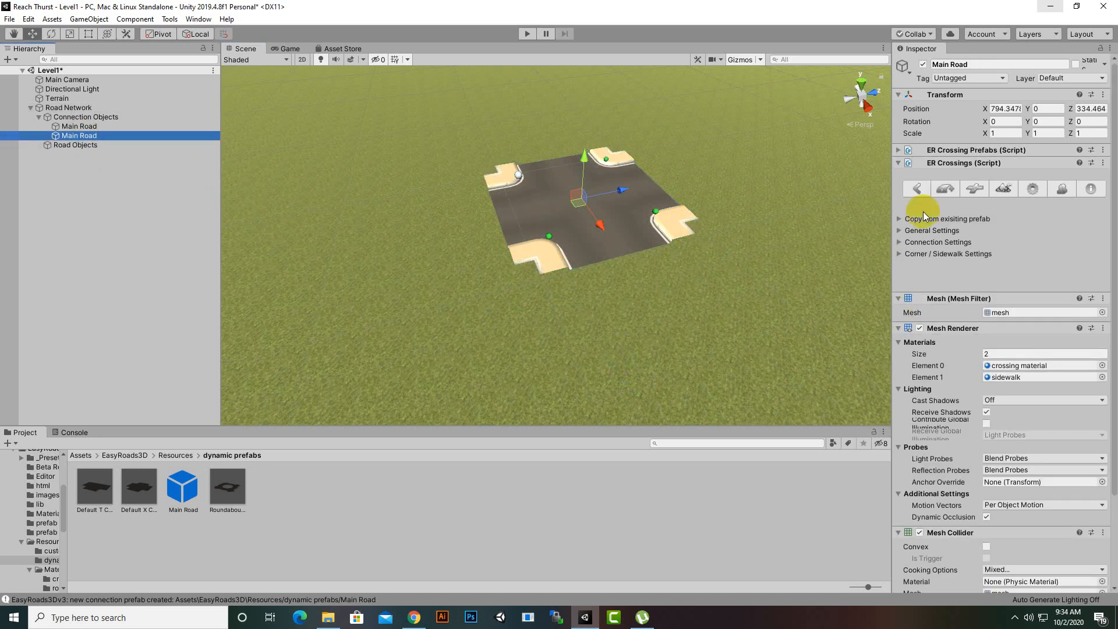
{"action": "scroll", "coordinate": [954, 362], "scroll_direction": "down", "scroll_amount": 3}
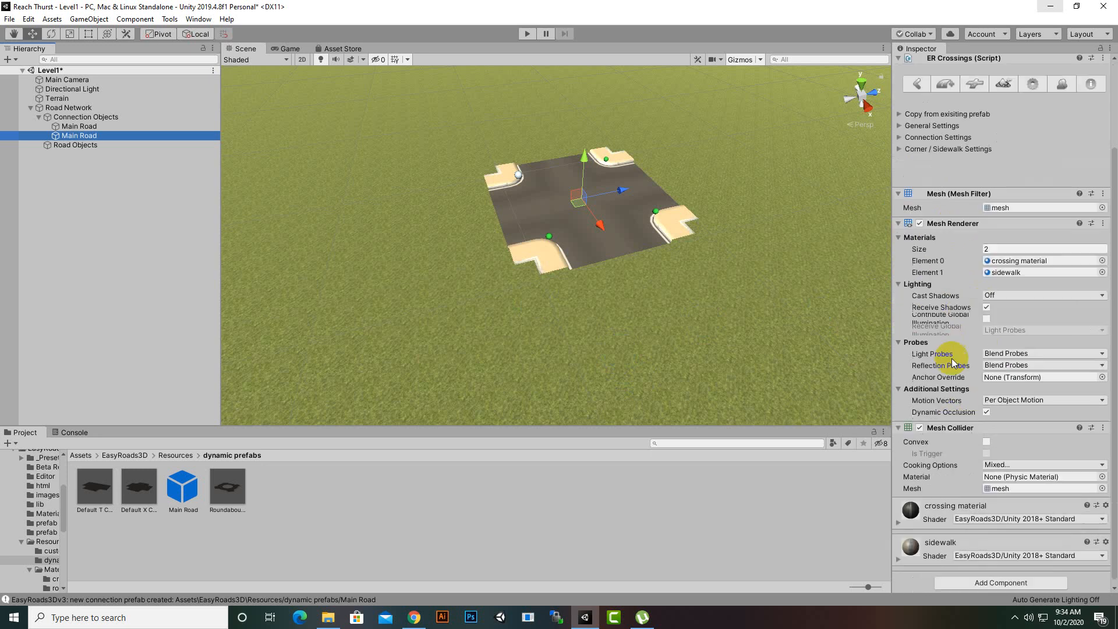
{"action": "scroll", "coordinate": [954, 361], "scroll_direction": "up", "scroll_amount": 3}
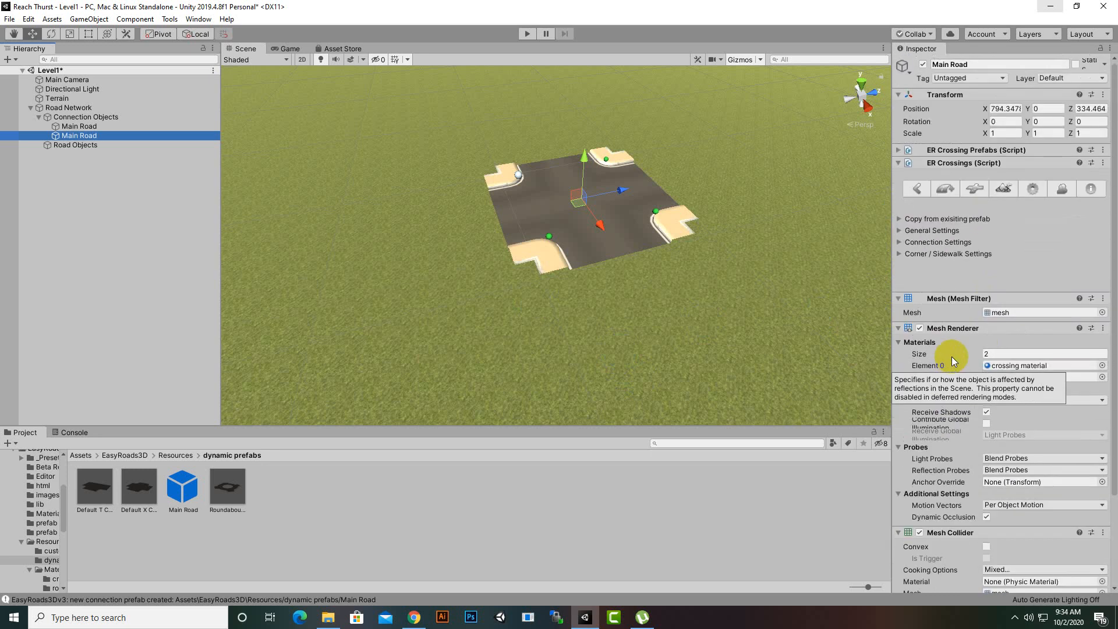
{"action": "left_click", "coordinate": [898, 230]}
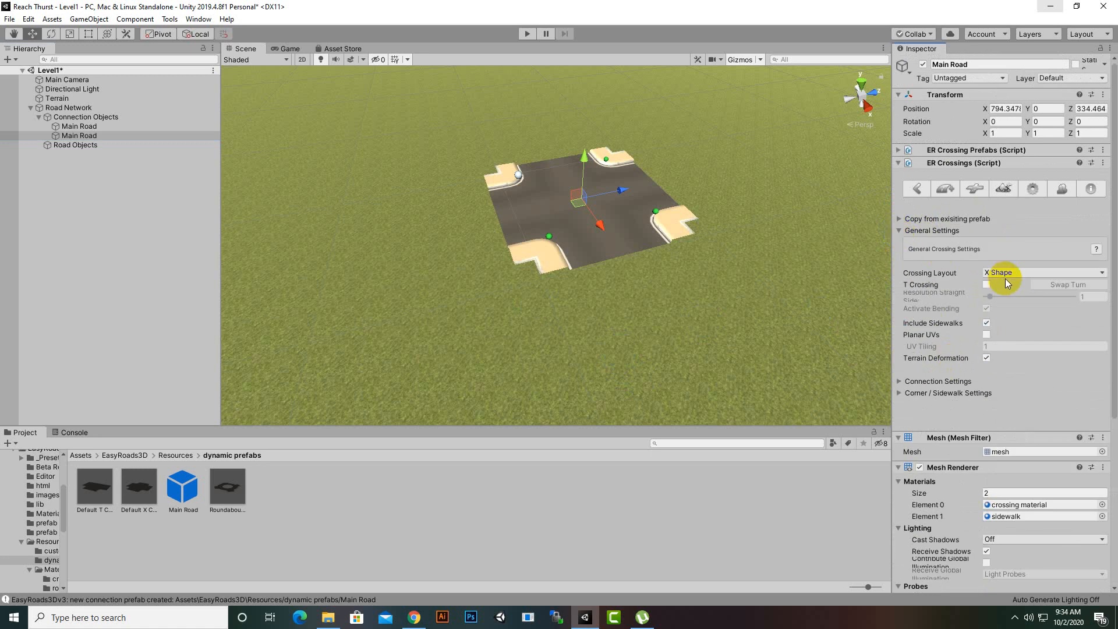
{"action": "scroll", "coordinate": [651, 295], "scroll_direction": "up", "scroll_amount": 3}
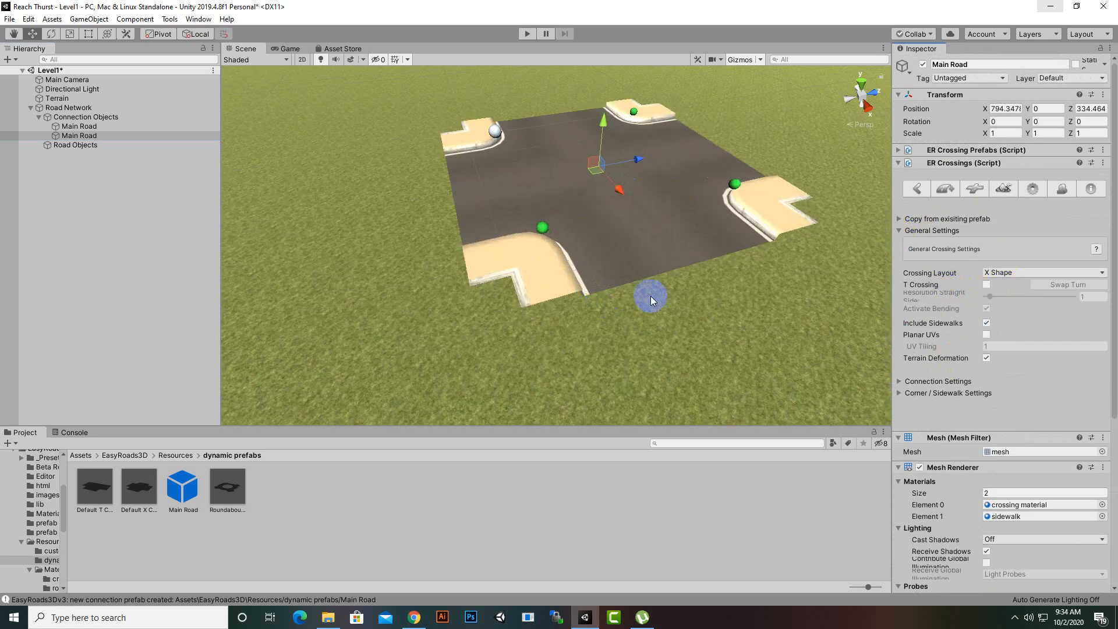
{"action": "middle_click_drag", "start_coordinate": [737, 335], "coordinate": [682, 345]}
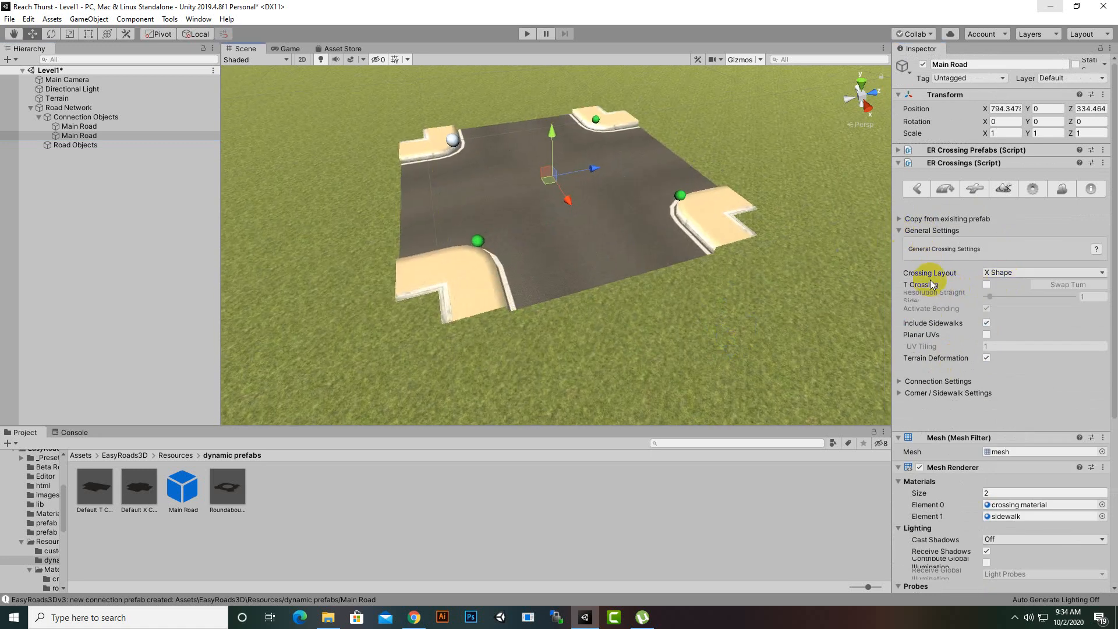
{"action": "left_click", "coordinate": [994, 274]}
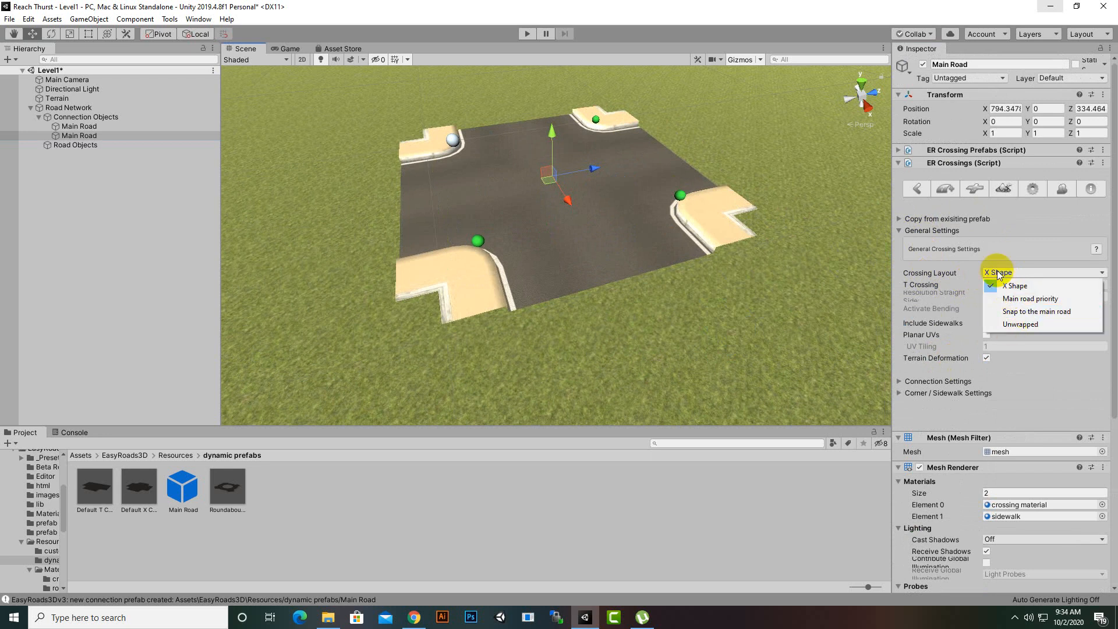
{"action": "left_click", "coordinate": [931, 285]}
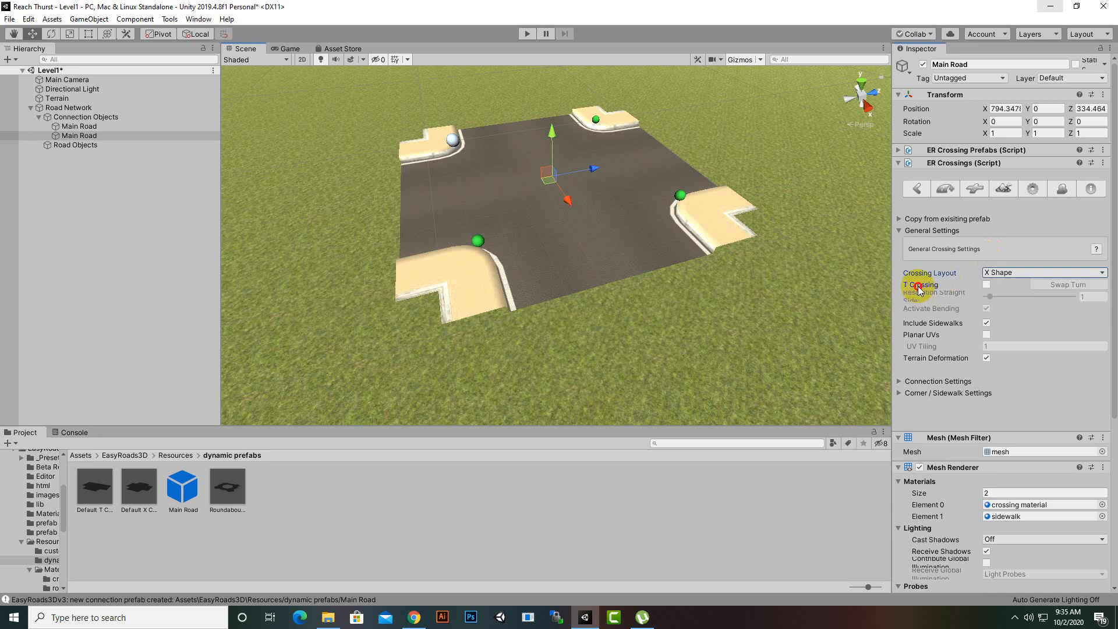
Step: Try the T Crossing option on the second Main Road crossing and swap its turn to the opposite side
{"action": "left_click", "coordinate": [986, 285]}
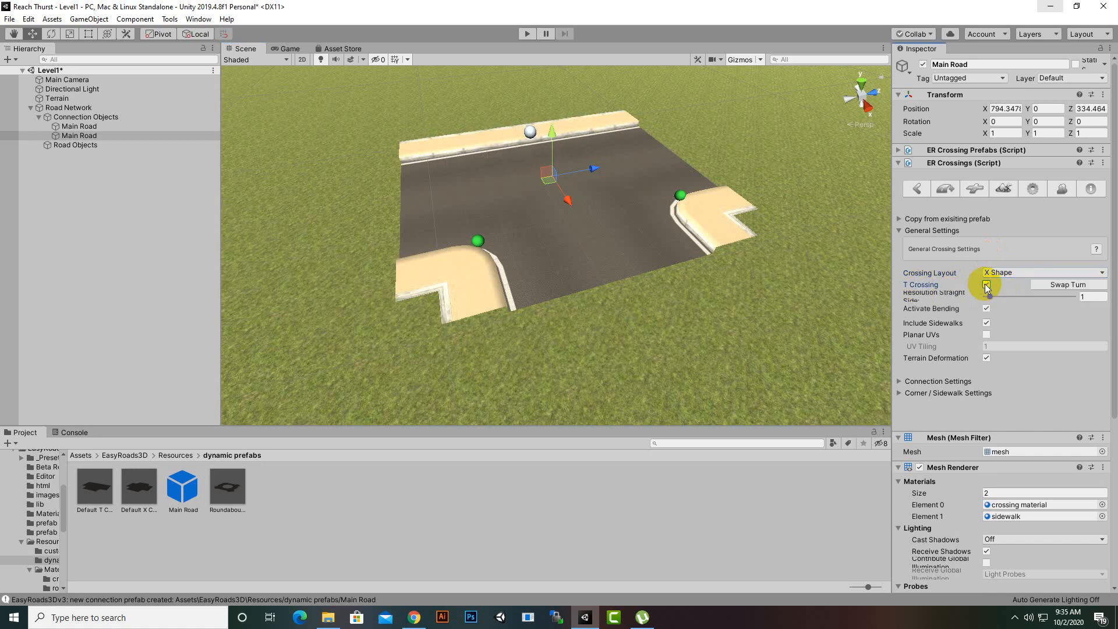
{"action": "left_click", "coordinate": [986, 285]}
{"action": "left_click", "coordinate": [986, 286]}
{"action": "left_click", "coordinate": [1054, 288]}
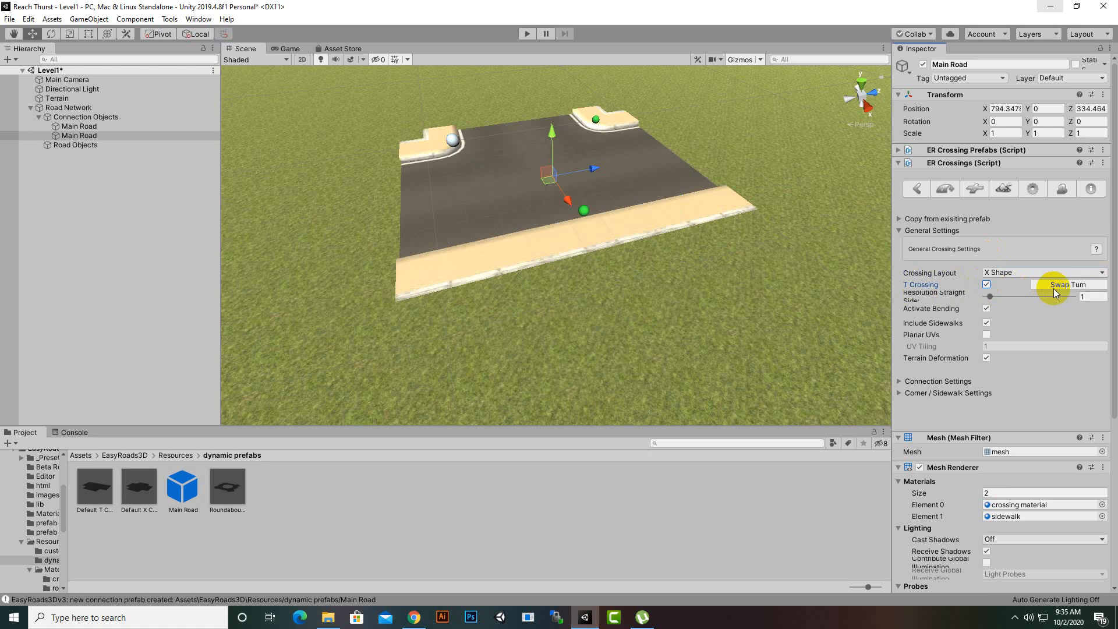
Step: Rotate the second Main Road crossing to about 144.5 degrees around Y, and disable its T Crossing and Include Sidewalks options
{"action": "left_click", "coordinate": [53, 36]}
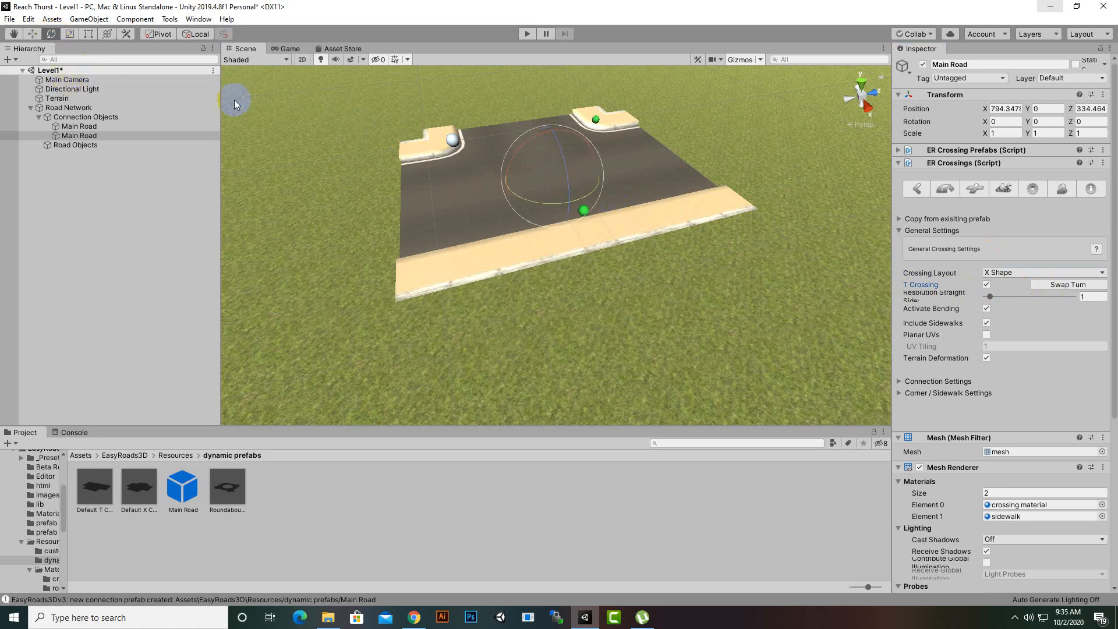
{"action": "left_click_drag", "start_coordinate": [589, 194], "coordinate": [470, 264]}
{"action": "left_click", "coordinate": [986, 285]}
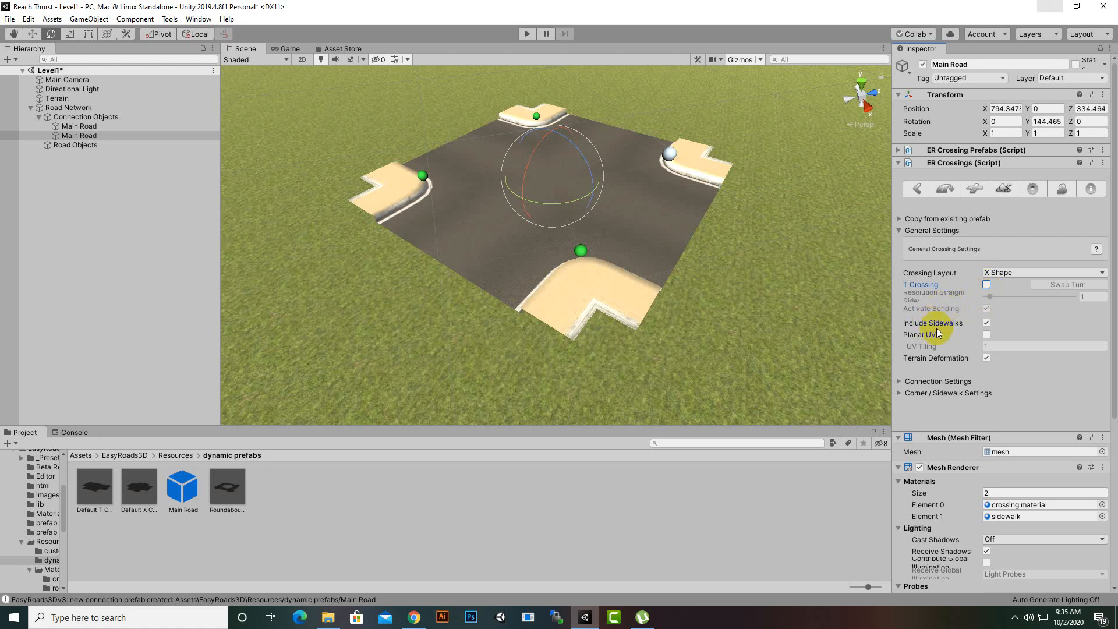
{"action": "left_click", "coordinate": [987, 324]}
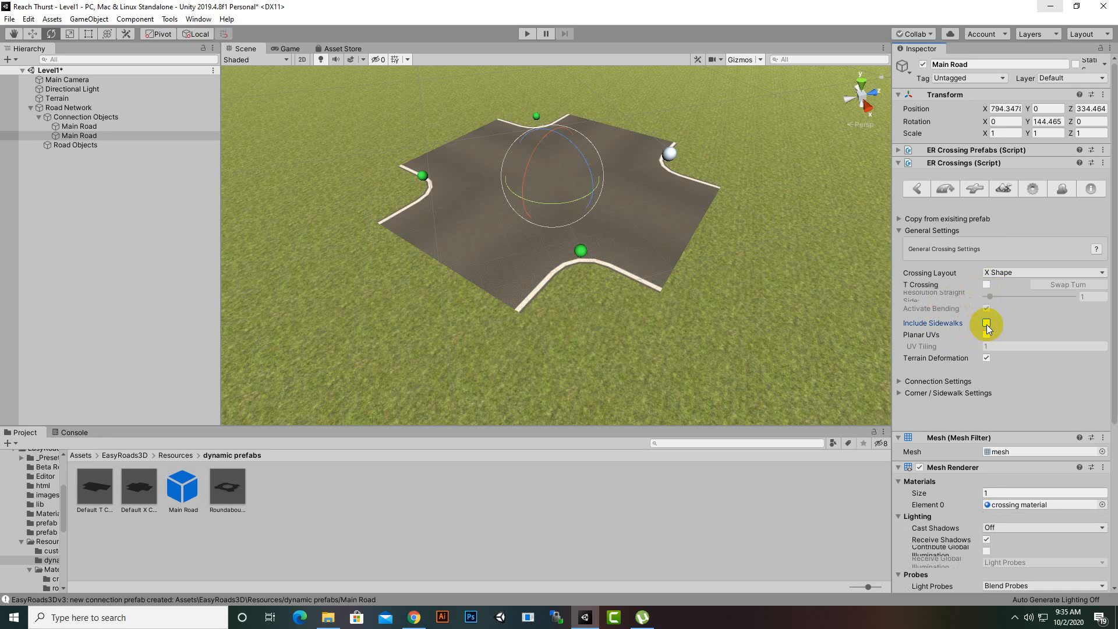
Step: Enable Include Sidewalks on the second Main Road crossing and keep its Connection Setup on Uniform Connections
{"action": "left_click", "coordinate": [987, 324]}
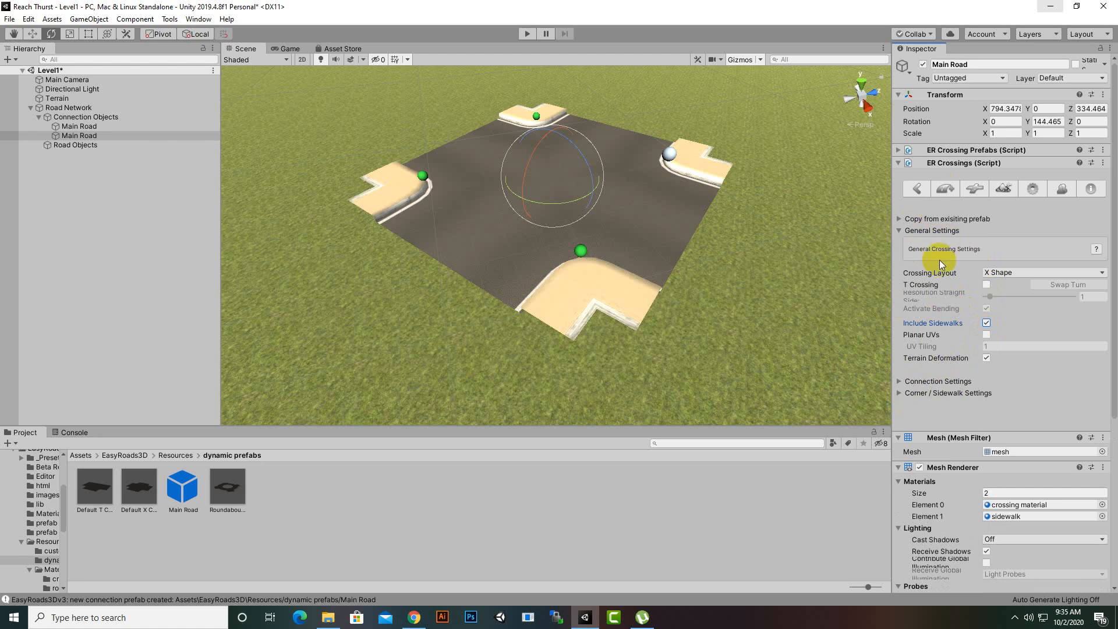
{"action": "left_click", "coordinate": [900, 231]}
{"action": "left_click", "coordinate": [898, 244]}
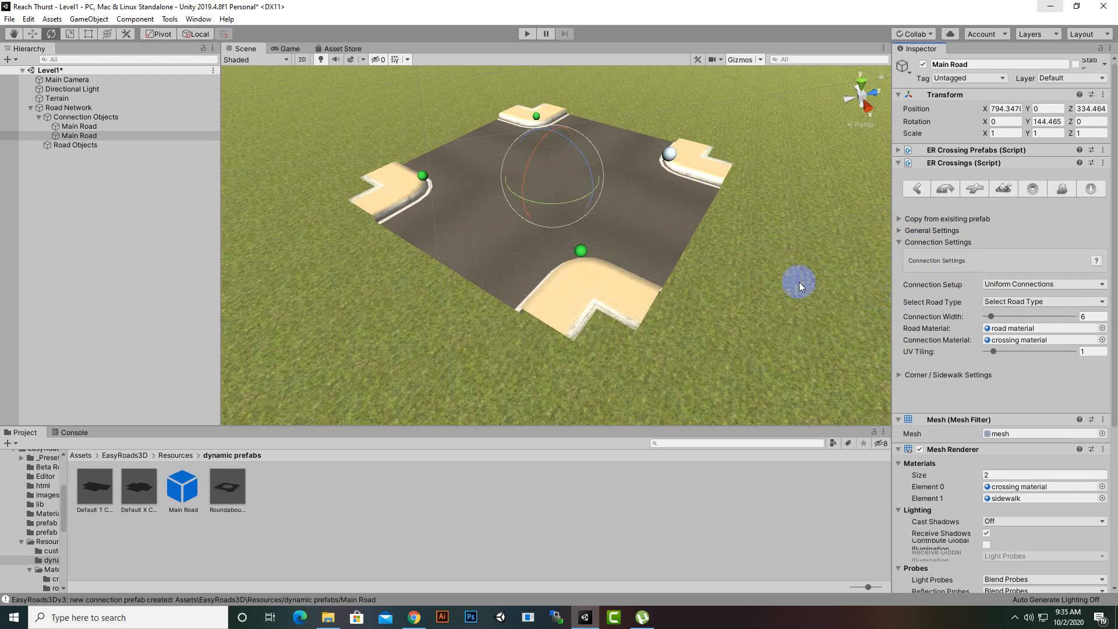
{"action": "left_click", "coordinate": [1027, 332]}
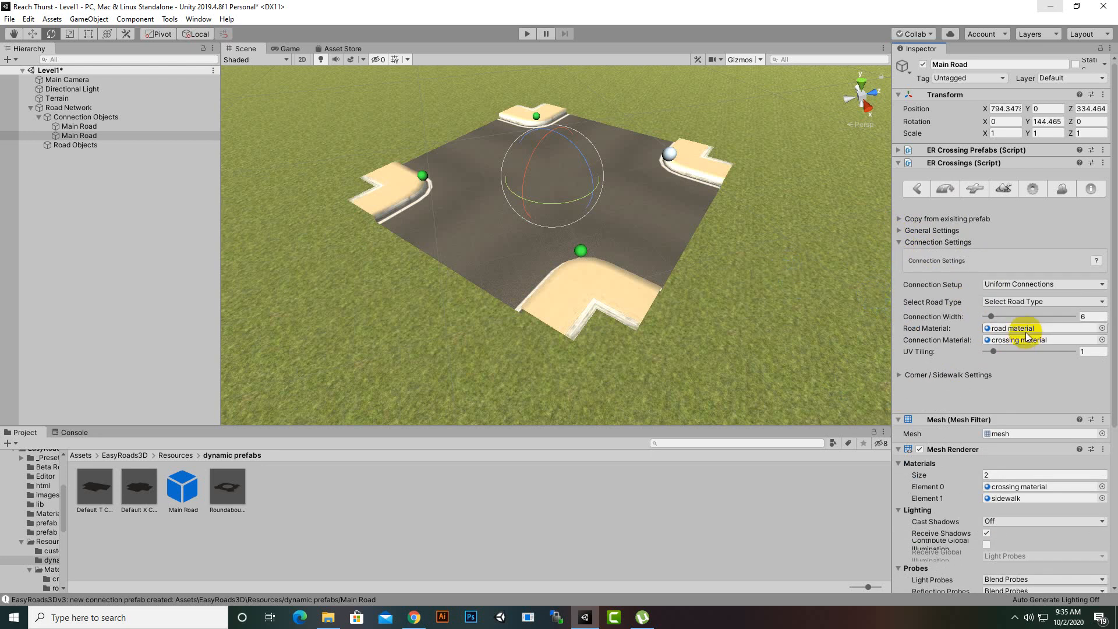
{"action": "left_click", "coordinate": [1015, 286]}
{"action": "left_click", "coordinate": [1016, 291]}
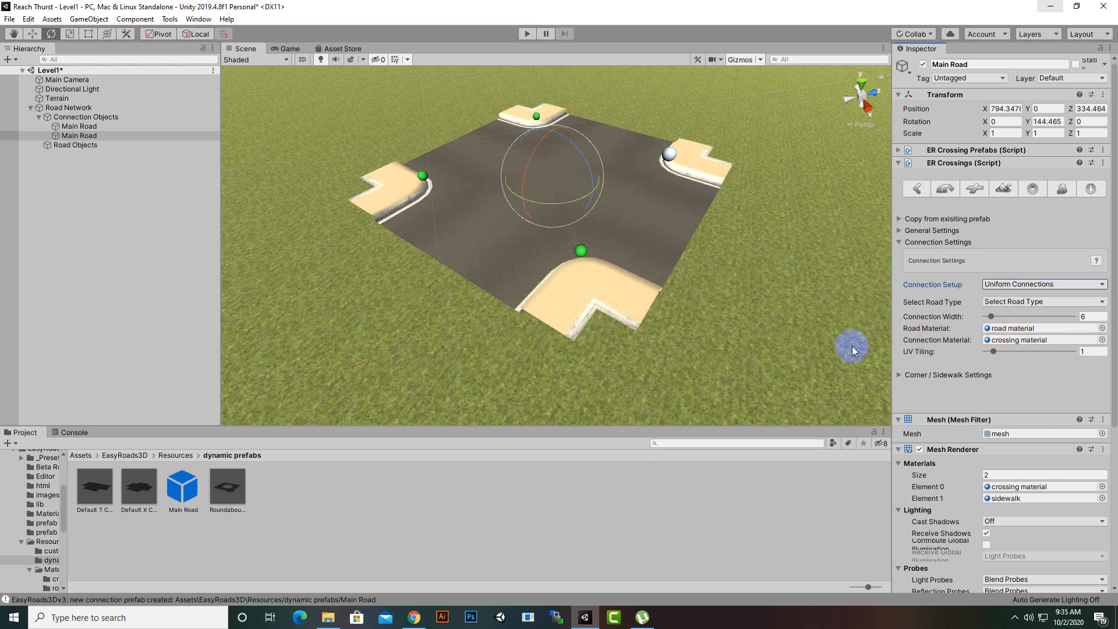
Step: Set the crossing's uniform connection UV Tiling to 0.8 and its Connection Width to 3.6
{"action": "scroll", "coordinate": [675, 255], "scroll_direction": "up", "scroll_amount": 8}
{"action": "scroll", "coordinate": [657, 249], "scroll_direction": "down", "scroll_amount": 3}
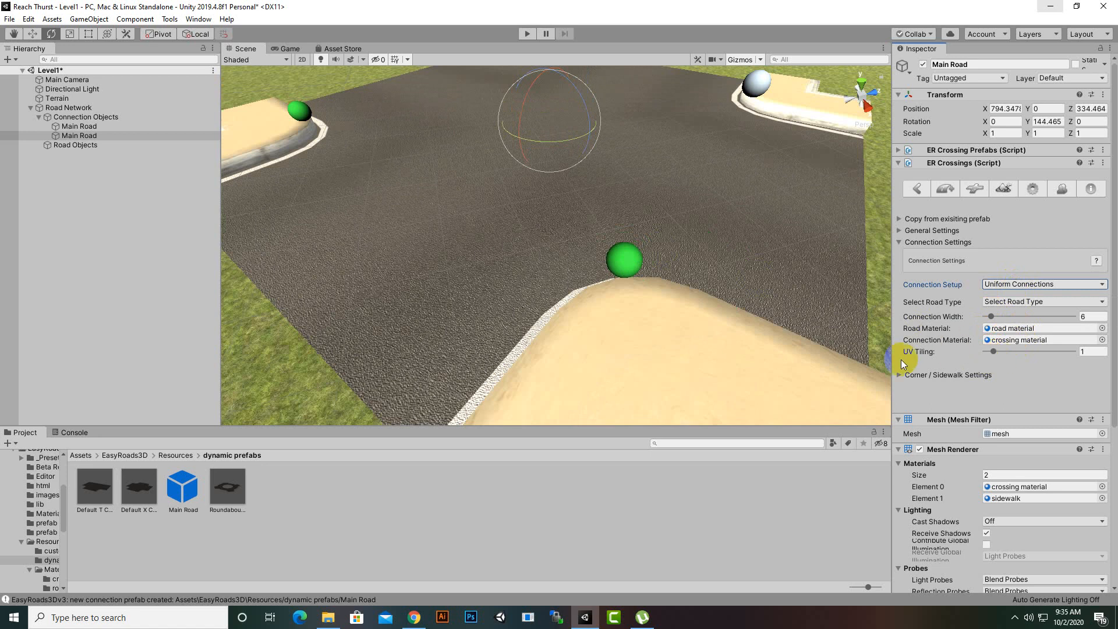
{"action": "mouse_move", "coordinate": [993, 351]}
{"action": "left_mouse_down"}
{"action": "mouse_move", "coordinate": [1047, 355]}
{"action": "mouse_move", "coordinate": [992, 352]}
{"action": "left_mouse_up"}
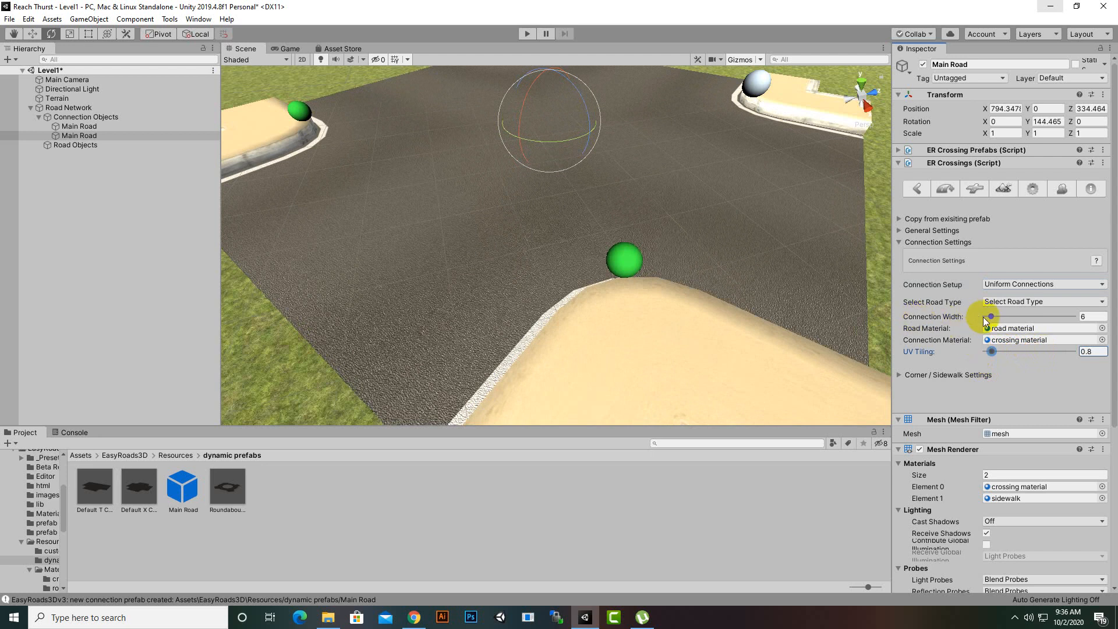
{"action": "scroll", "coordinate": [709, 284], "scroll_direction": "down", "scroll_amount": 5}
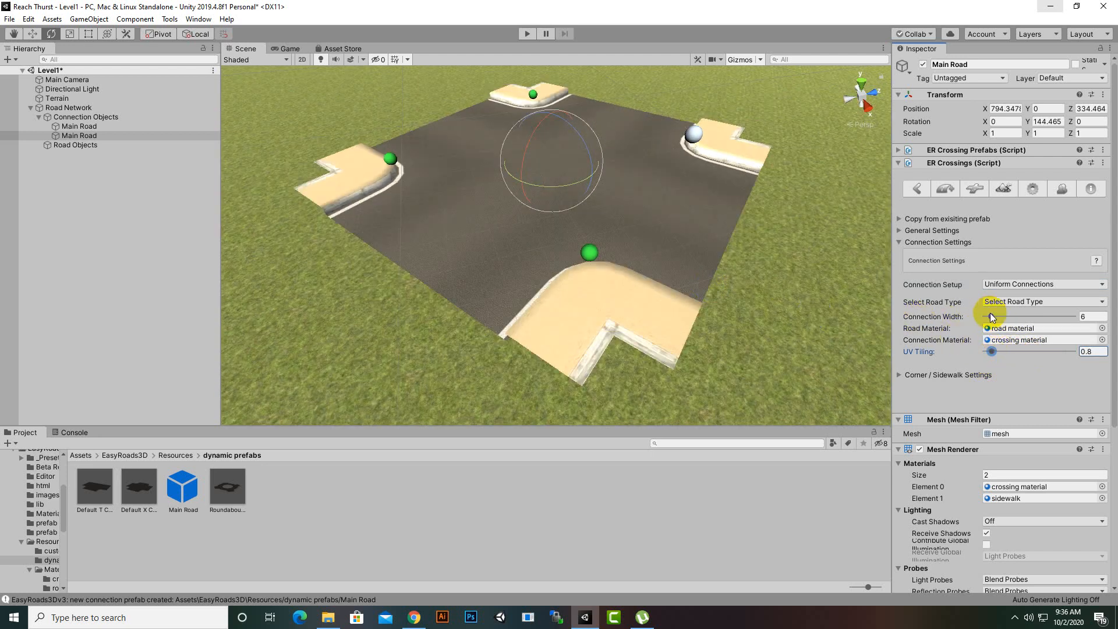
{"action": "left_click_drag", "start_coordinate": [995, 320], "coordinate": [991, 322]}
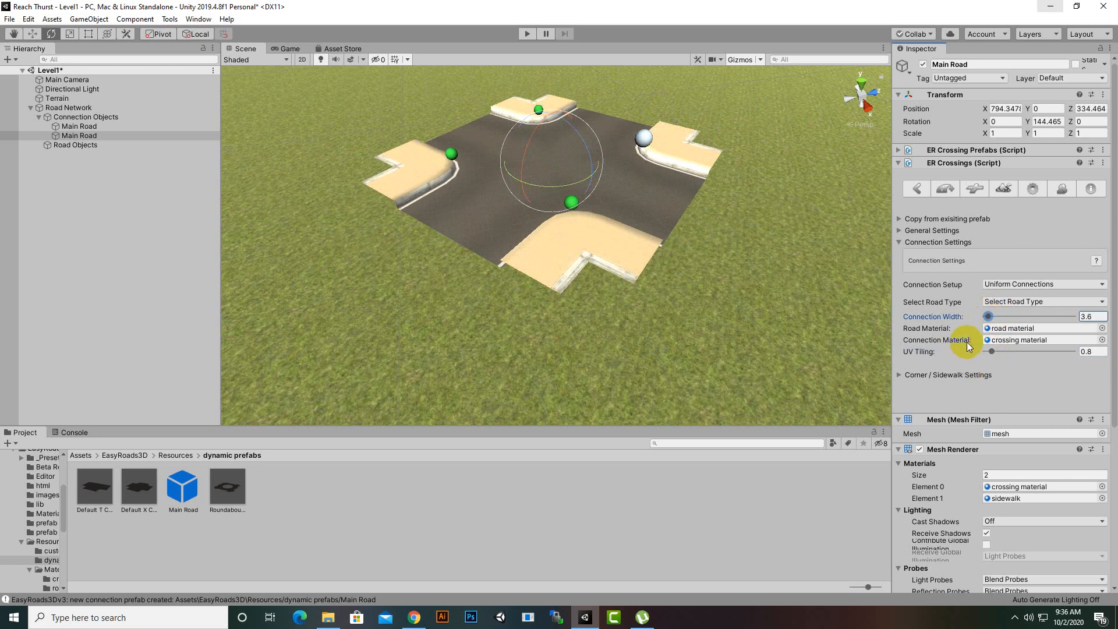
Step: Try the Uniform Opposite Connections setup and test the Front & Back and Left & Right connection widths, leaving both at 3.6
{"action": "left_click", "coordinate": [1058, 286]}
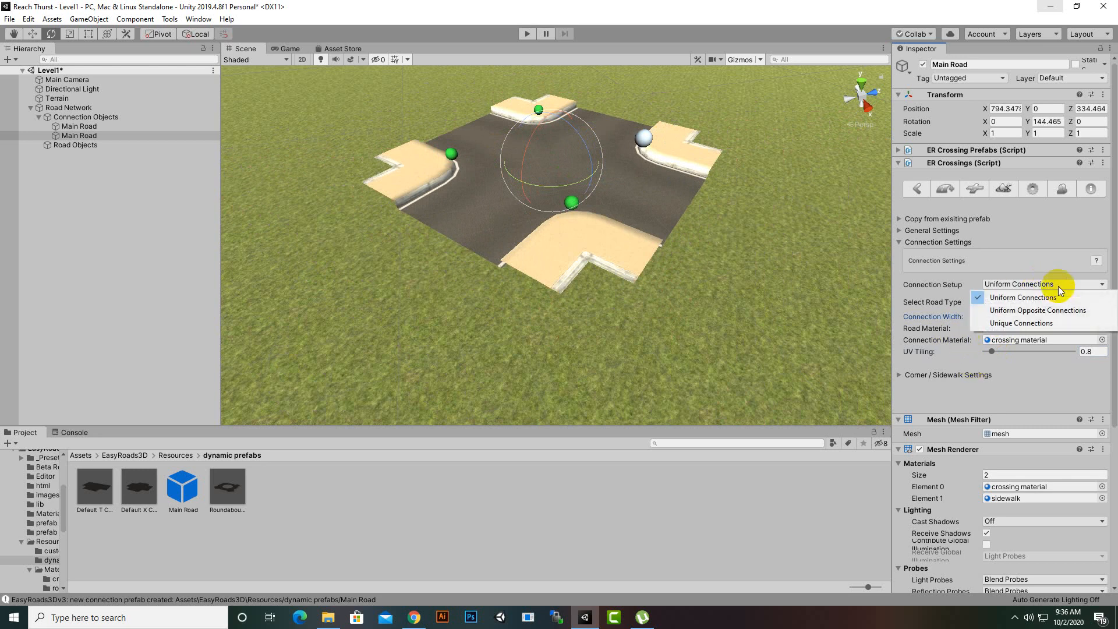
{"action": "left_click", "coordinate": [1034, 316]}
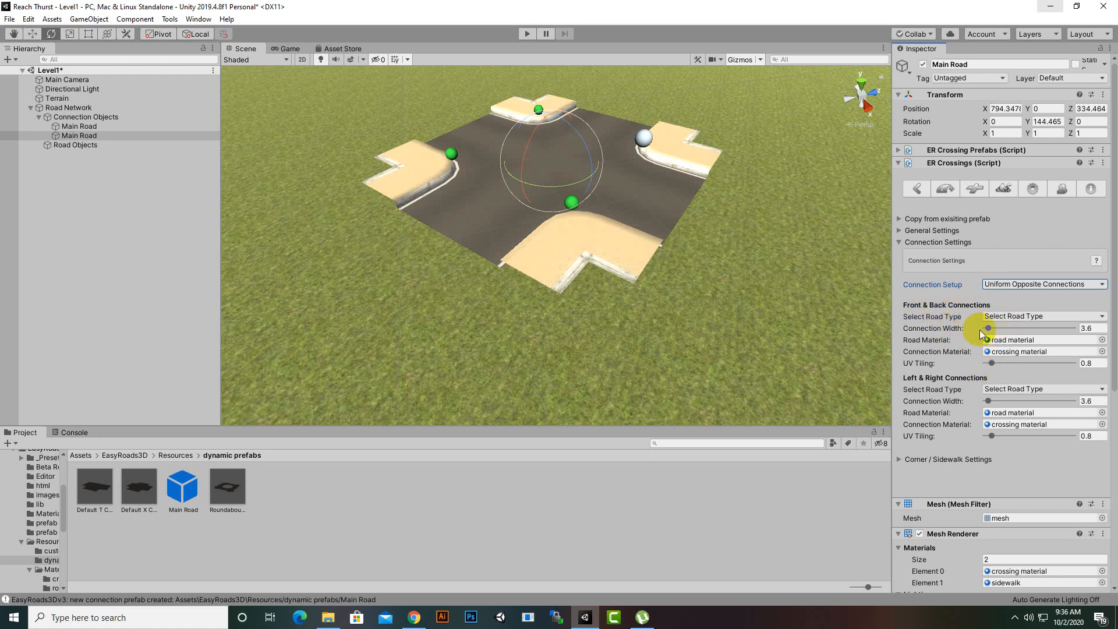
{"action": "left_click_drag", "start_coordinate": [988, 328], "coordinate": [991, 337]}
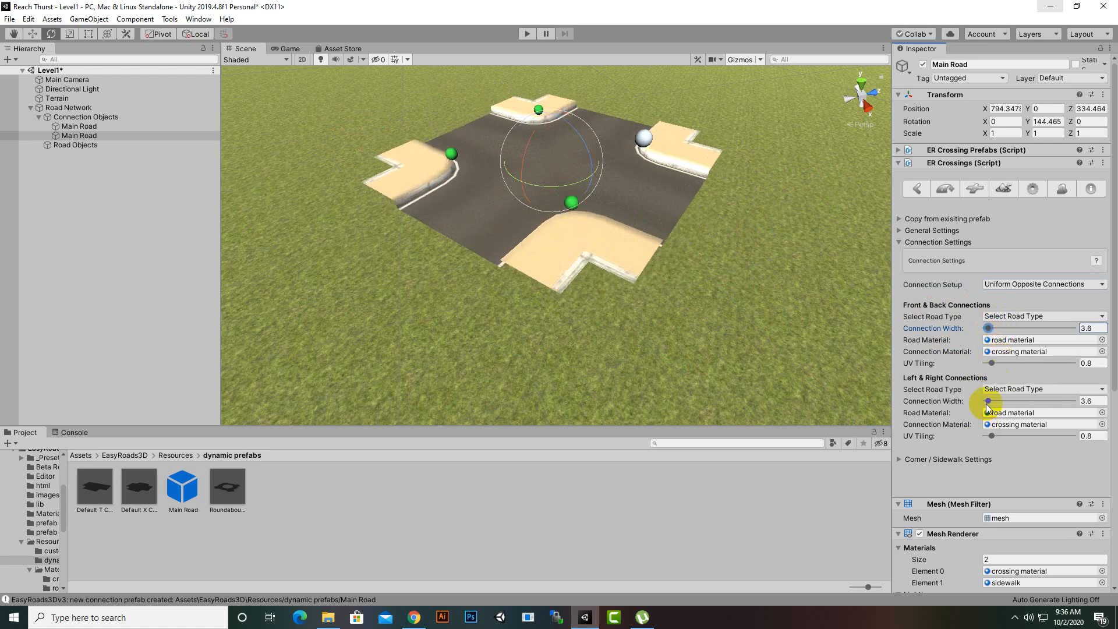
{"action": "mouse_move", "coordinate": [989, 402]}
{"action": "left_mouse_down"}
{"action": "mouse_move", "coordinate": [1000, 403]}
{"action": "mouse_move", "coordinate": [989, 402]}
{"action": "left_mouse_up"}
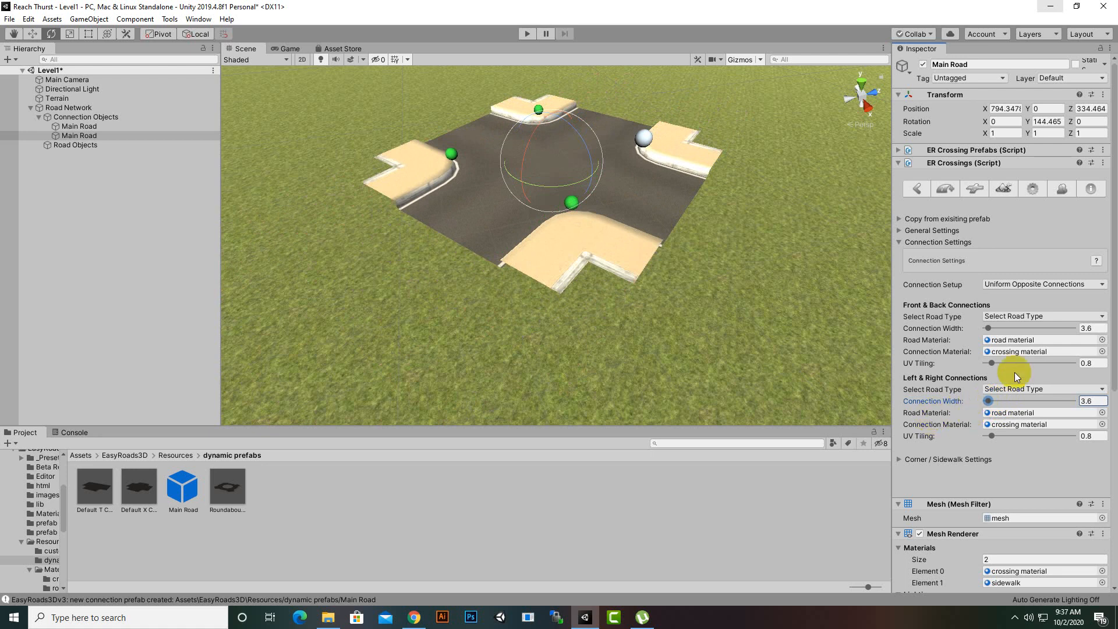
Step: Switch the crossing's Connection Setup to Unique Connections and review the separate Front, Back, Left and Right connection settings
{"action": "left_click", "coordinate": [1014, 285]}
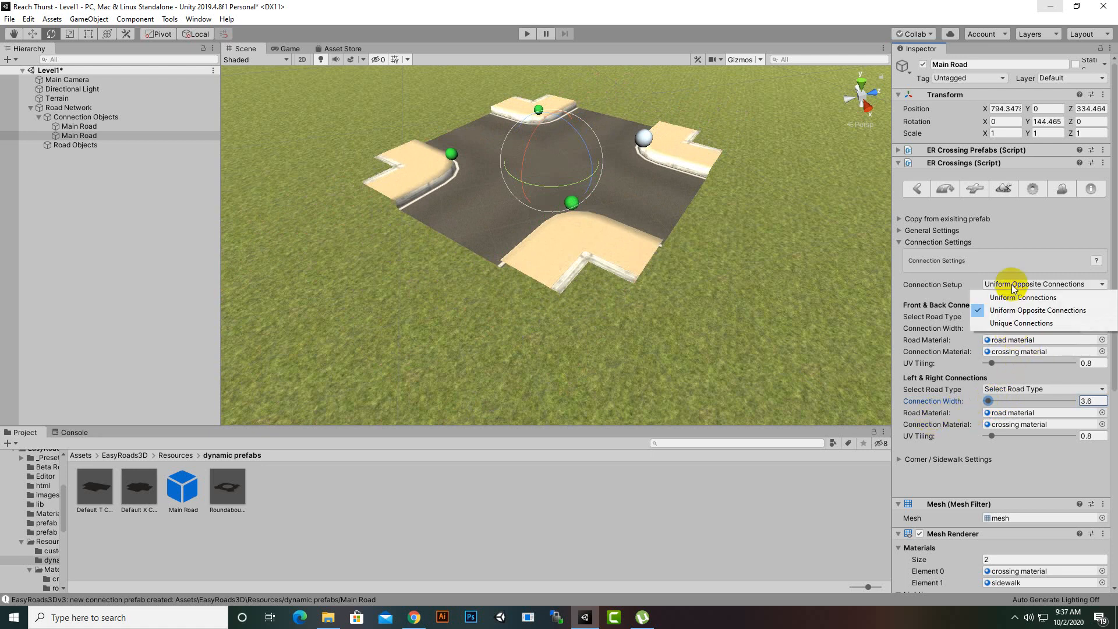
{"action": "left_click", "coordinate": [998, 324]}
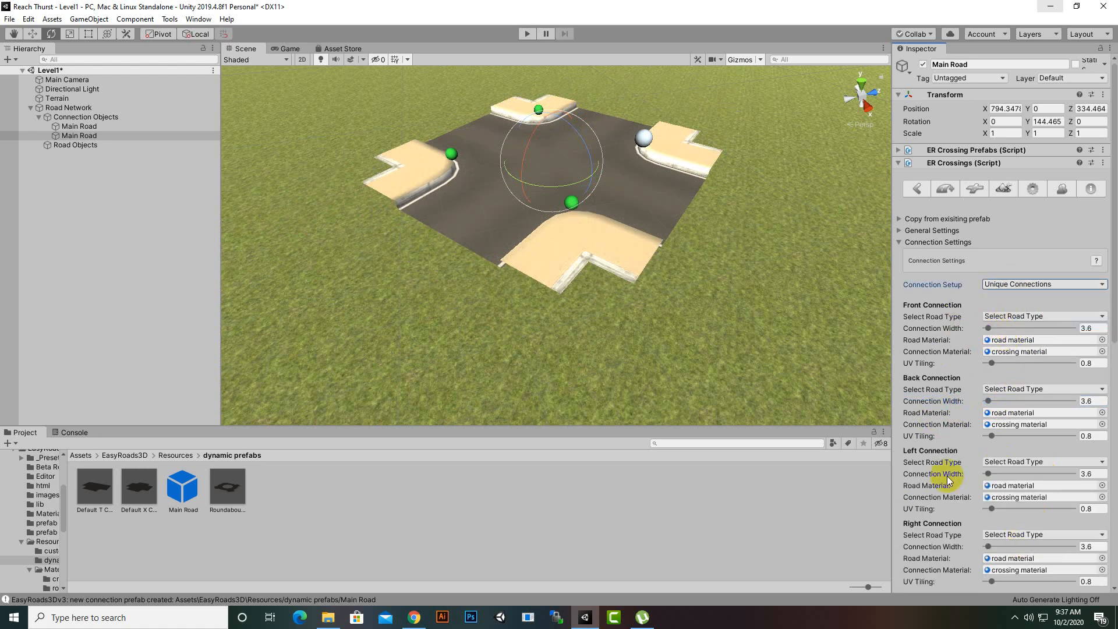
{"action": "left_click", "coordinate": [1006, 414]}
{"action": "scroll", "coordinate": [1006, 417], "scroll_direction": "down", "scroll_amount": 6}
{"action": "scroll", "coordinate": [1006, 417], "scroll_direction": "up", "scroll_amount": 6}
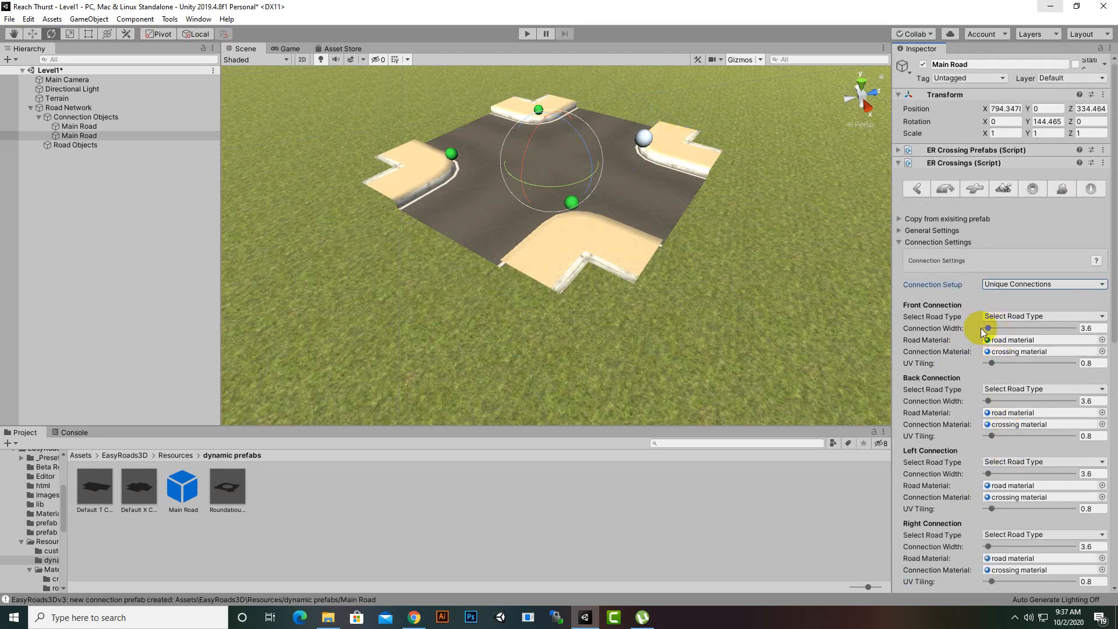
Step: Set the crossing's connection widths to 9.5 for Front, 13.4 for Back, 14.4 for Left and 12.9 for Right
{"action": "left_click_drag", "start_coordinate": [989, 330], "coordinate": [995, 329]}
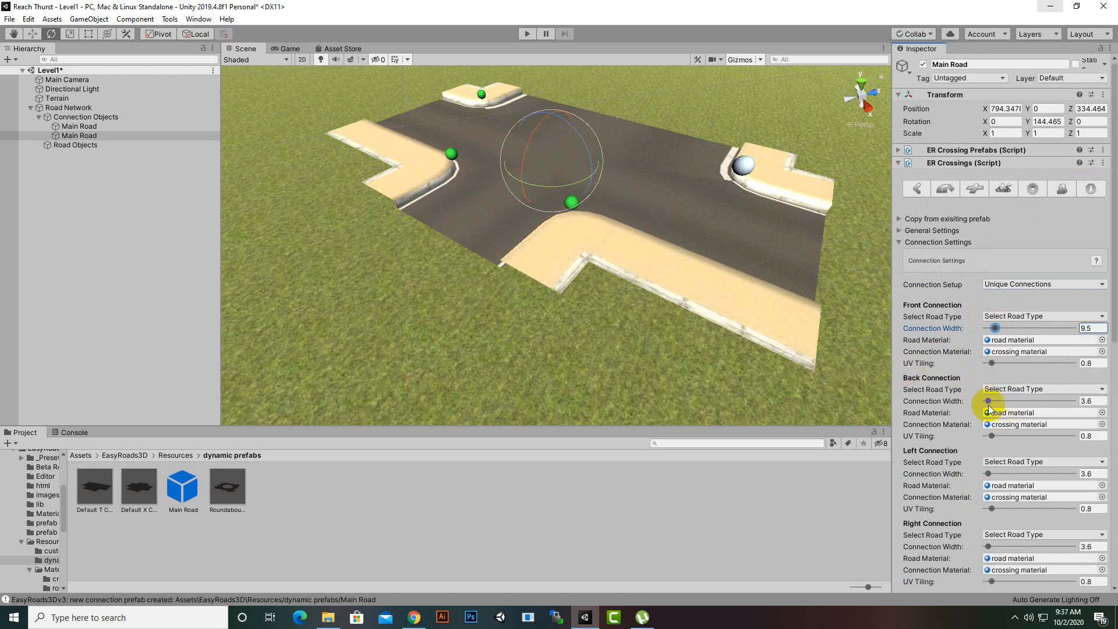
{"action": "left_click_drag", "start_coordinate": [990, 402], "coordinate": [1002, 402]}
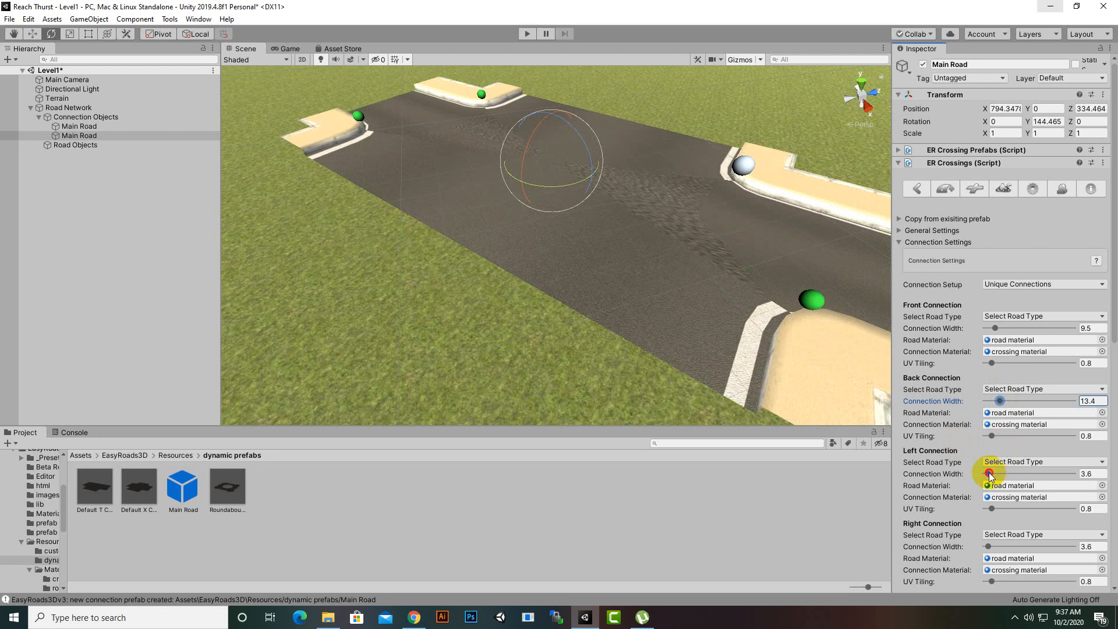
{"action": "left_click_drag", "start_coordinate": [990, 474], "coordinate": [993, 473]}
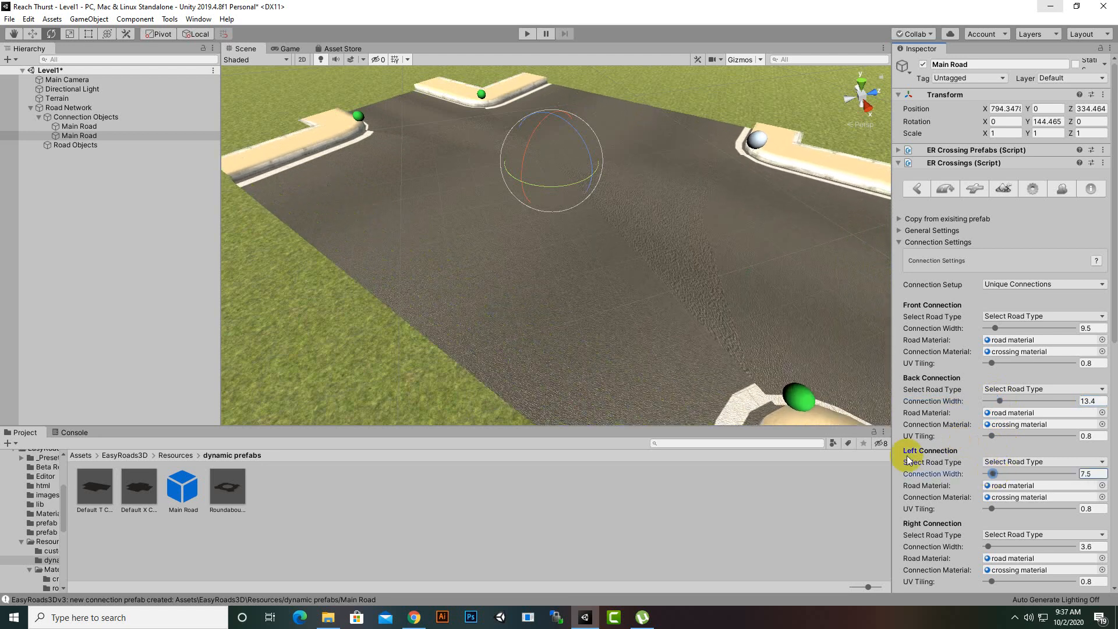
{"action": "scroll", "coordinate": [682, 362], "scroll_direction": "down", "scroll_amount": 5}
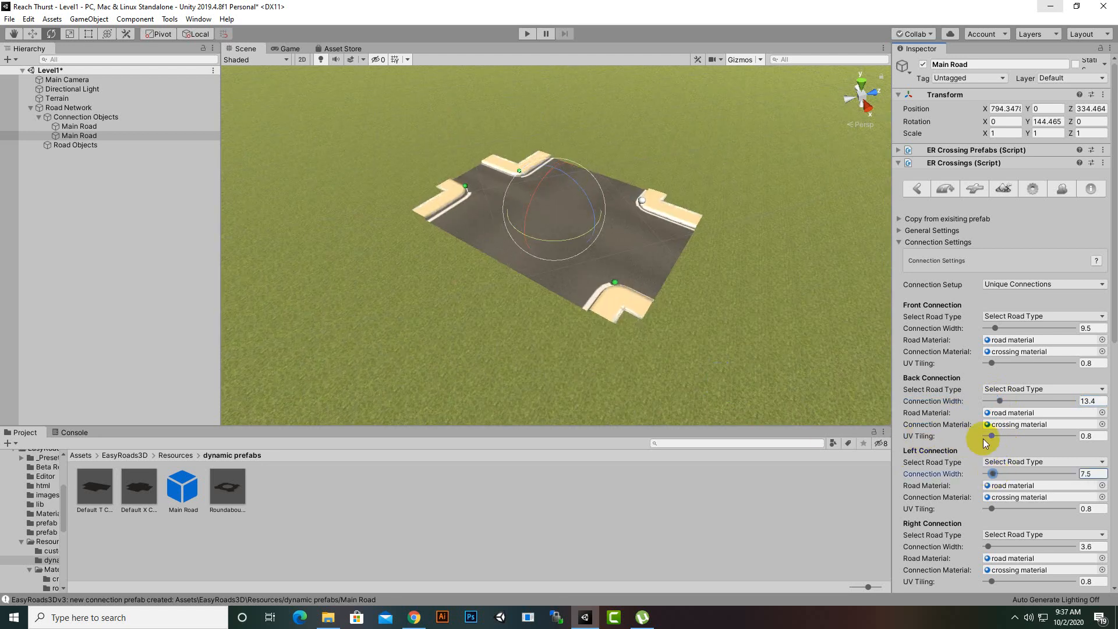
{"action": "left_click_drag", "start_coordinate": [993, 474], "coordinate": [1000, 475]}
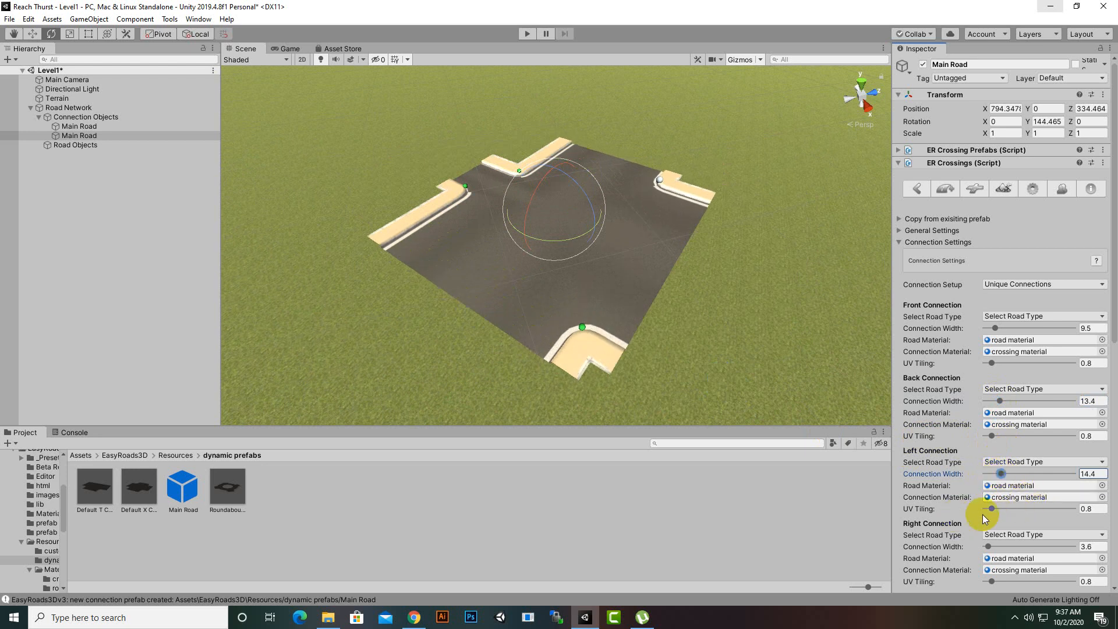
{"action": "scroll", "coordinate": [972, 516], "scroll_direction": "down", "scroll_amount": 3}
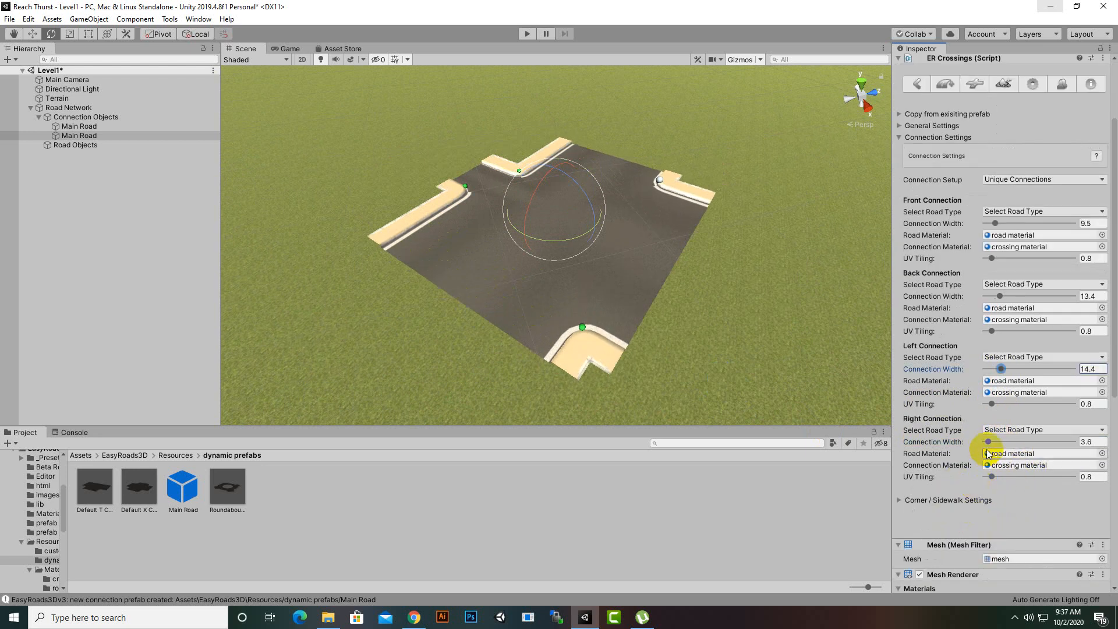
{"action": "left_click_drag", "start_coordinate": [989, 446], "coordinate": [1000, 445]}
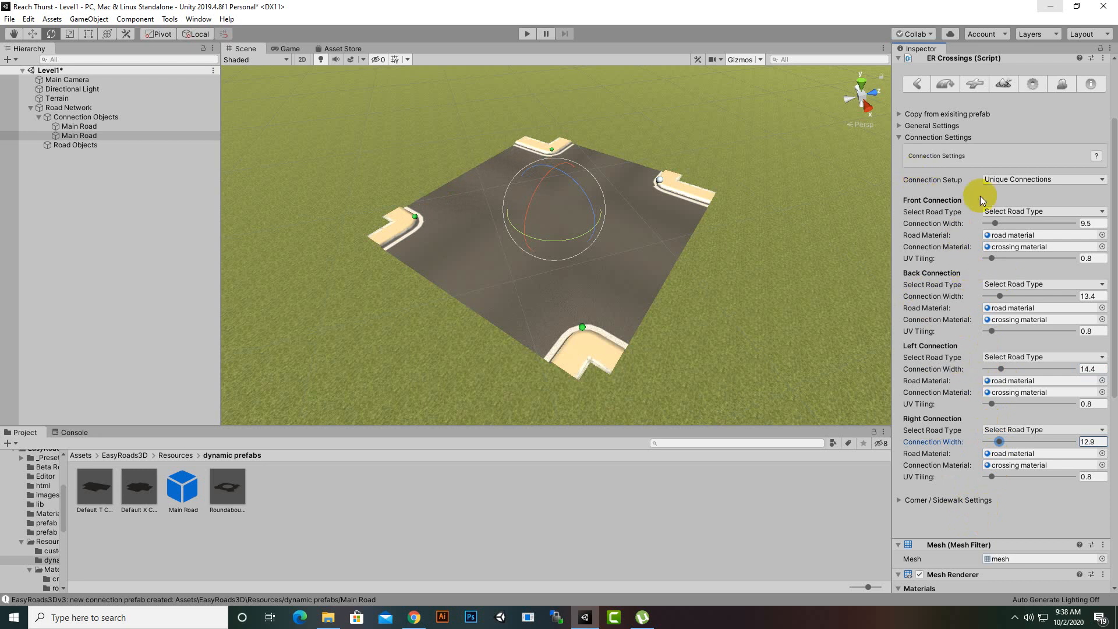
Step: Open the crossing's Corner / Sidewalk Settings and examine the nearest corner's curb and sidewalk up close
{"action": "left_click", "coordinate": [902, 140]}
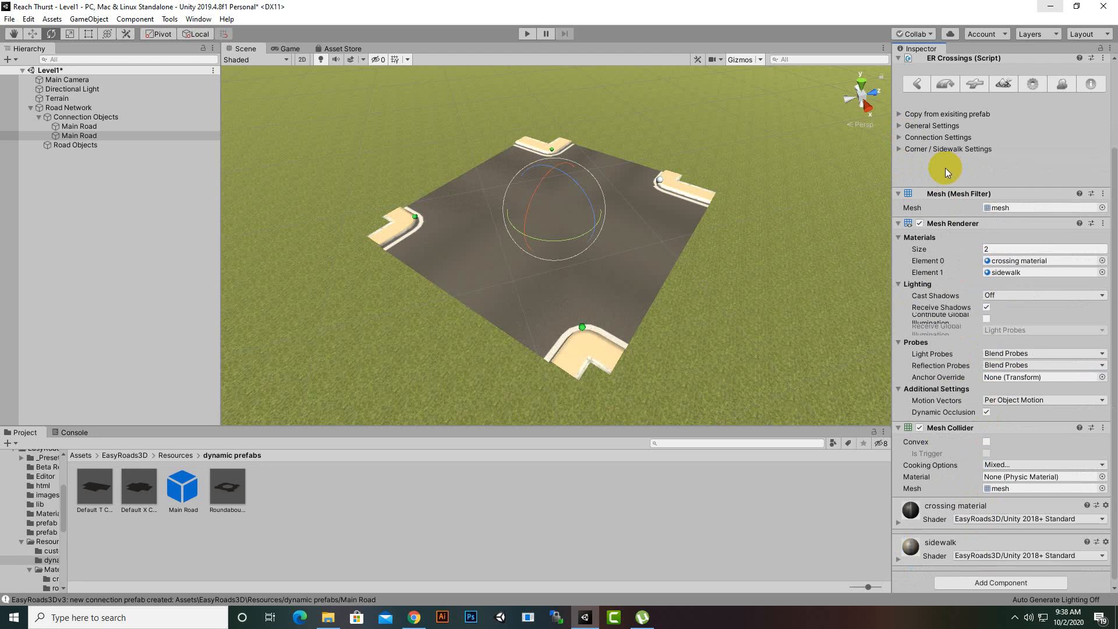
{"action": "left_click", "coordinate": [900, 149]}
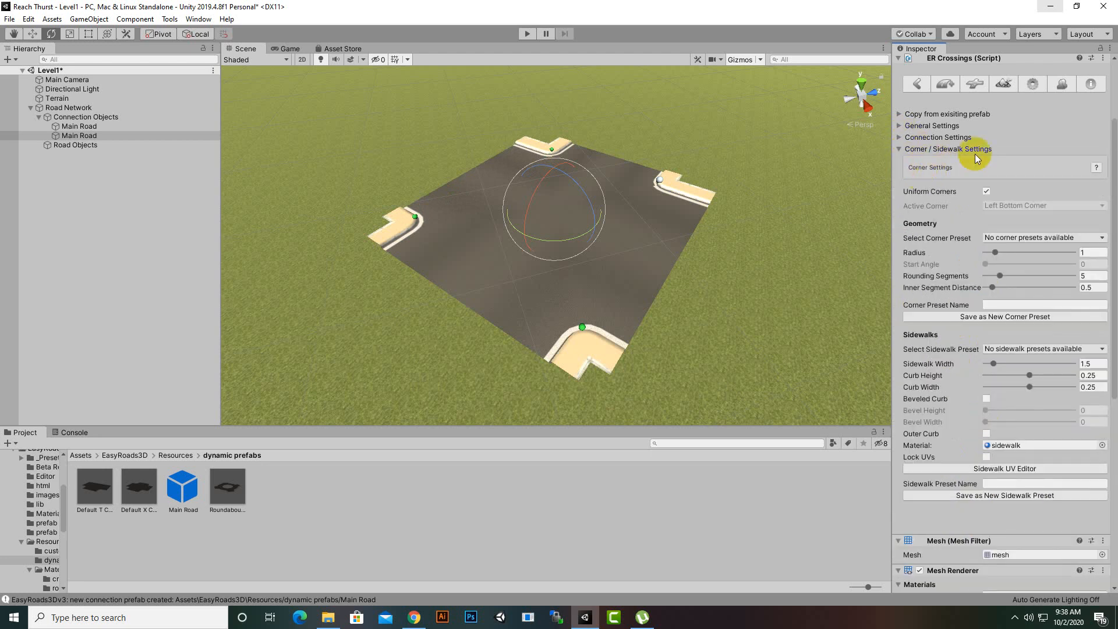
{"action": "right_click", "coordinate": [693, 297]}
{"action": "scroll", "coordinate": [641, 334], "scroll_direction": "up", "scroll_amount": 5}
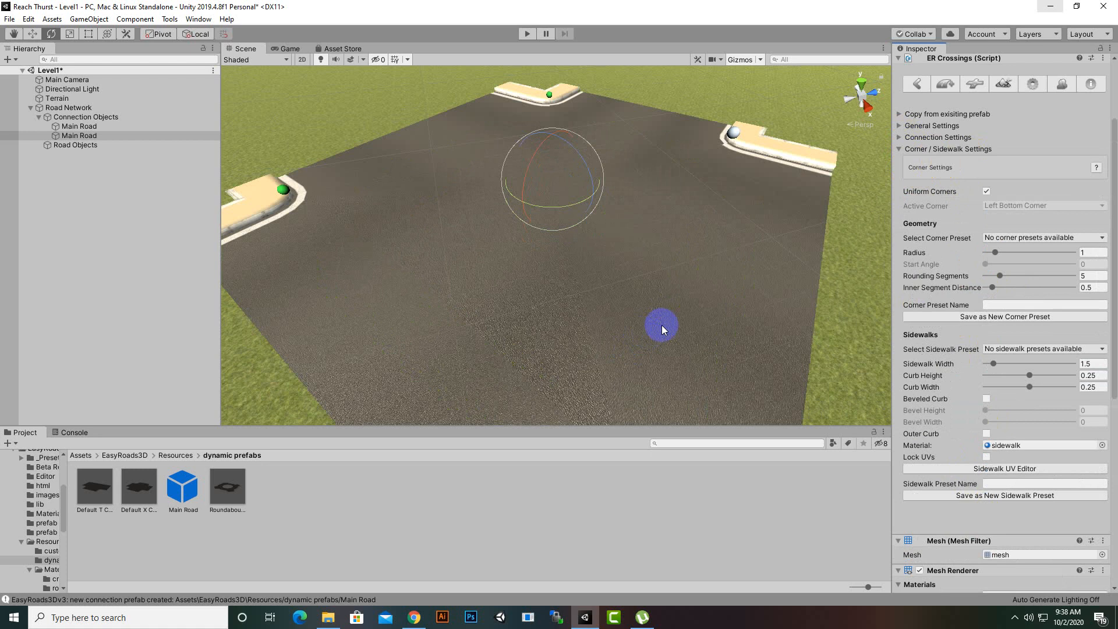
{"action": "middle_click_drag", "start_coordinate": [663, 328], "coordinate": [652, 275]}
{"action": "scroll", "coordinate": [611, 229], "scroll_direction": "up", "scroll_amount": 3}
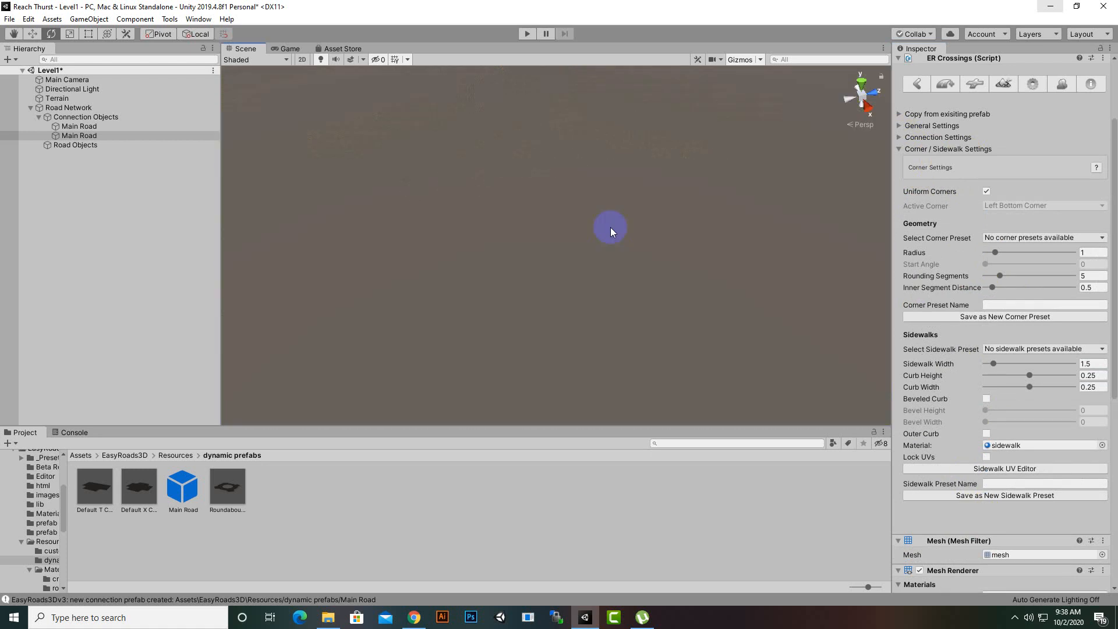
{"action": "scroll", "coordinate": [612, 229], "scroll_direction": "down", "scroll_amount": 1}
{"action": "mouse_move", "coordinate": [612, 229]}
{"action": "middle_mouse_down"}
{"action": "mouse_move", "coordinate": [623, 239]}
{"action": "mouse_move", "coordinate": [606, 239]}
{"action": "middle_mouse_up"}
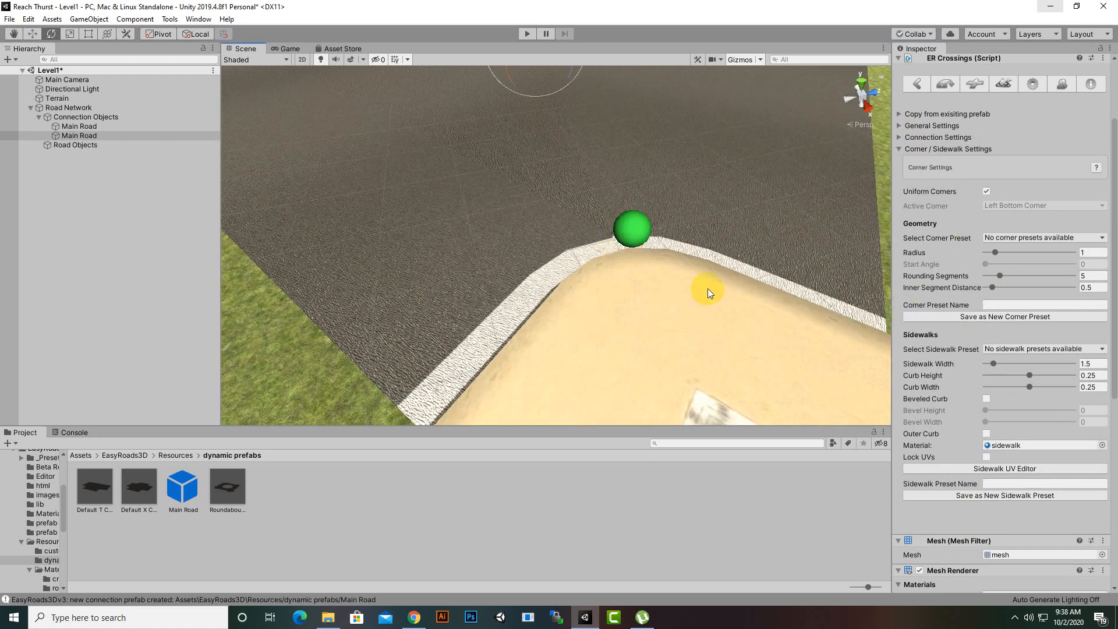
{"action": "scroll", "coordinate": [708, 288], "scroll_direction": "down", "scroll_amount": 2}
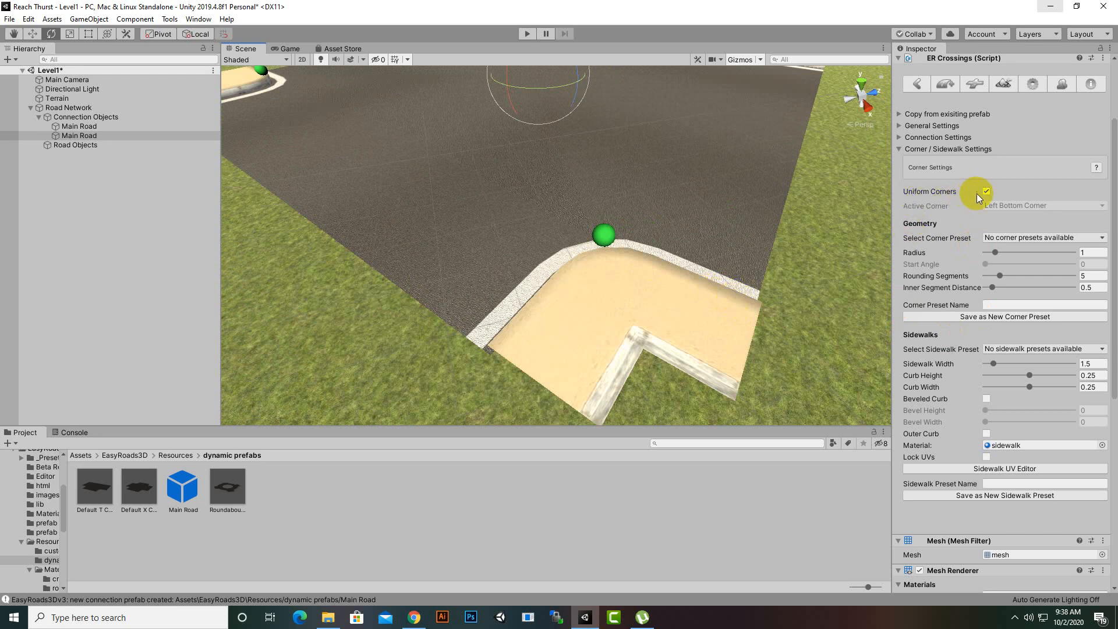
{"action": "scroll", "coordinate": [728, 268], "scroll_direction": "down", "scroll_amount": 3}
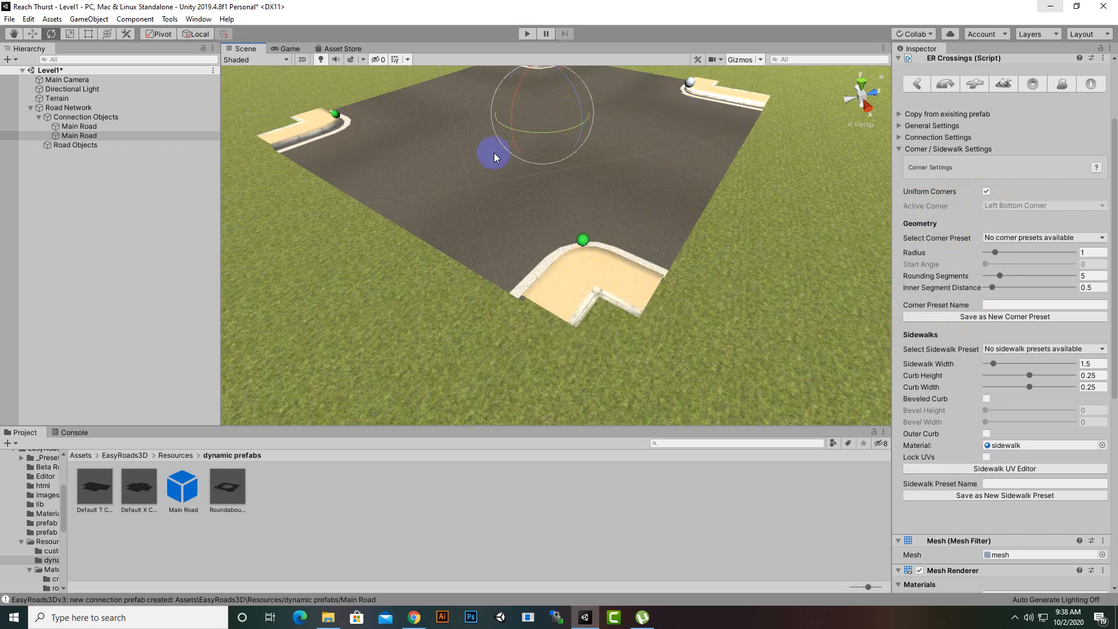
Step: Disable Uniform Corners and make the Left Top Corner the active corner after trying the Right Top Corner
{"action": "left_click", "coordinate": [987, 193]}
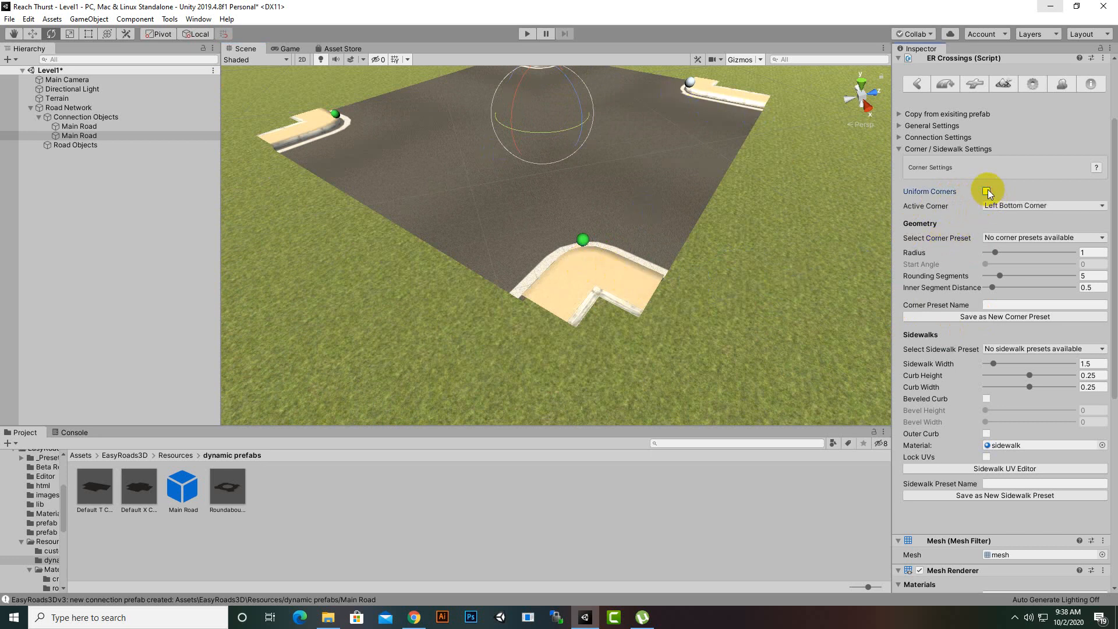
{"action": "left_click", "coordinate": [584, 240]}
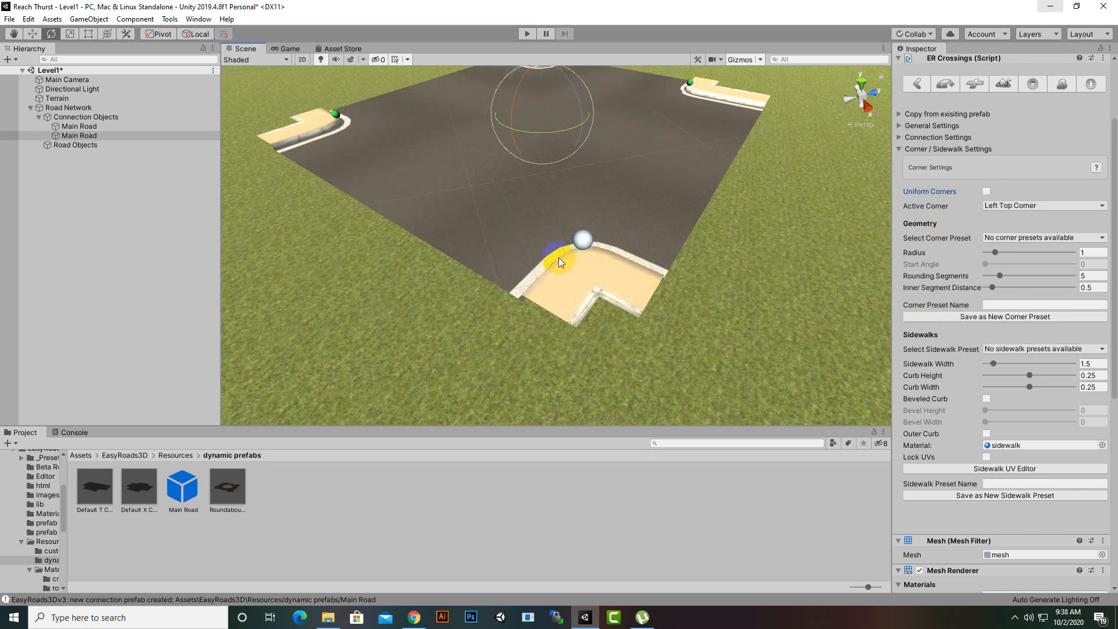
{"action": "left_click", "coordinate": [1027, 208]}
{"action": "left_click", "coordinate": [978, 206]}
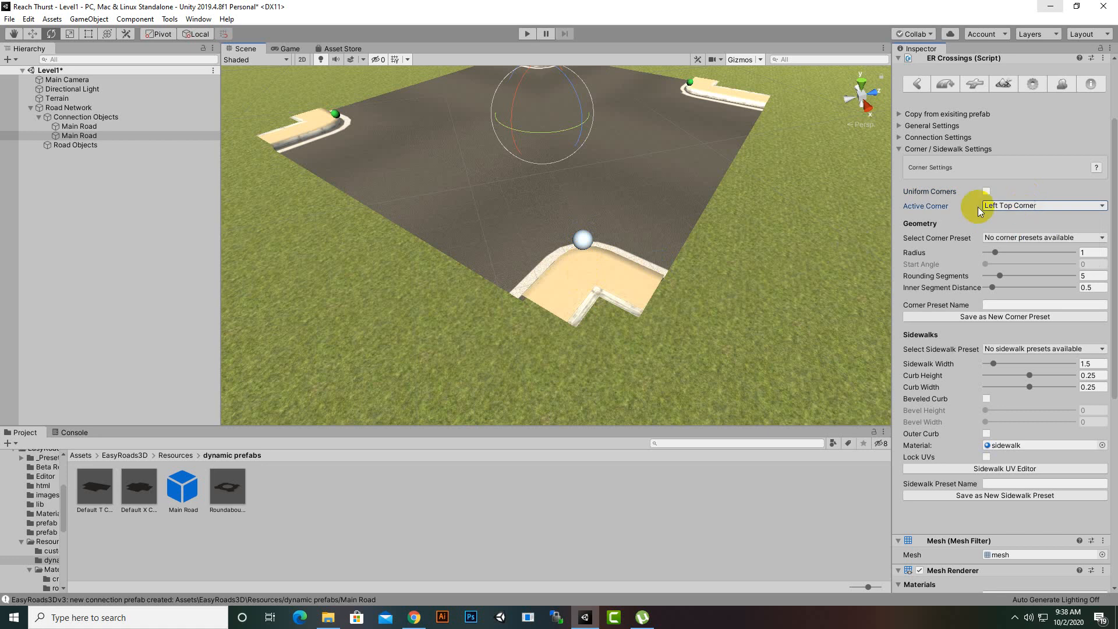
{"action": "left_click", "coordinate": [303, 108]}
{"action": "left_click", "coordinate": [334, 114]}
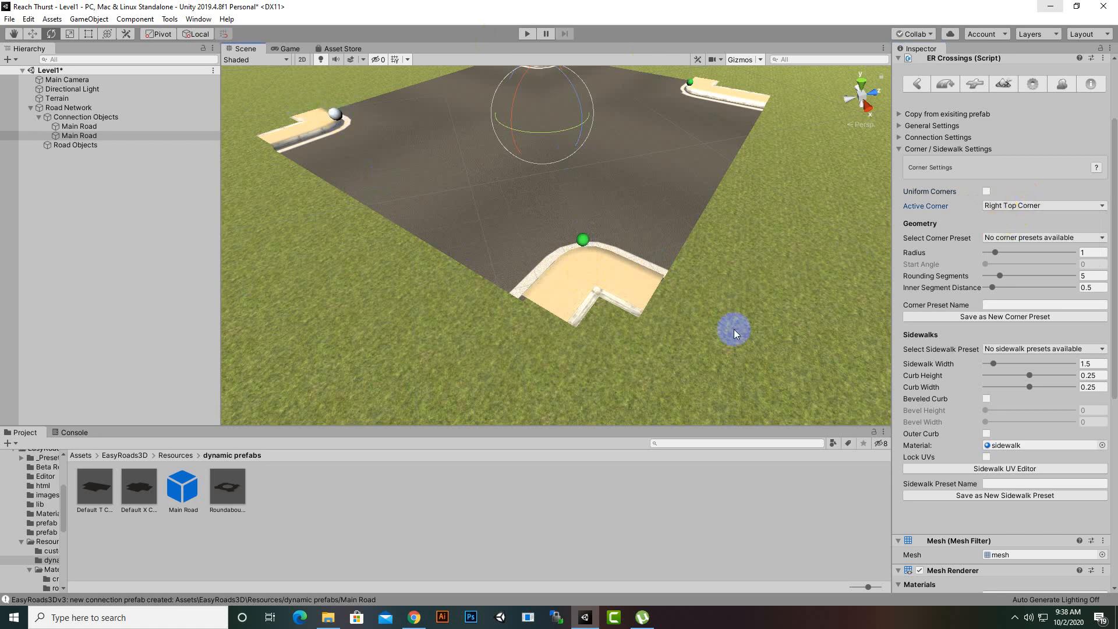
{"action": "left_click", "coordinate": [586, 242]}
{"action": "scroll", "coordinate": [662, 360], "scroll_direction": "up", "scroll_amount": 5}
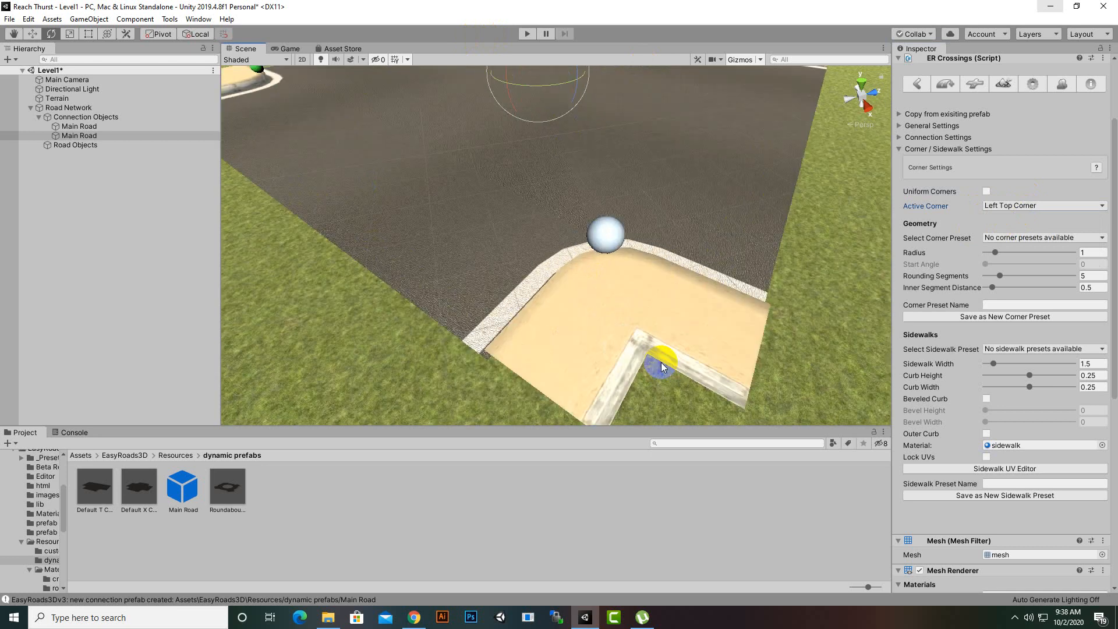
{"action": "scroll", "coordinate": [662, 363], "scroll_direction": "down", "scroll_amount": 3}
{"action": "scroll", "coordinate": [873, 298], "scroll_direction": "down", "scroll_amount": 2}
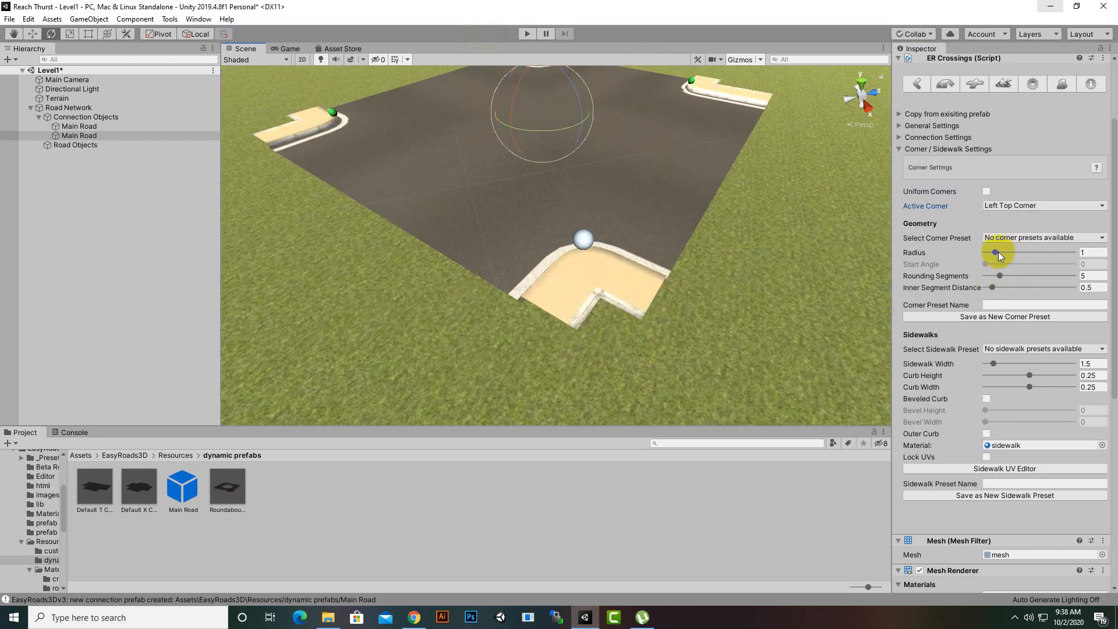
Step: Set the Left Top Corner's radius to 2.94
{"action": "left_click_drag", "start_coordinate": [998, 251], "coordinate": [1034, 261]}
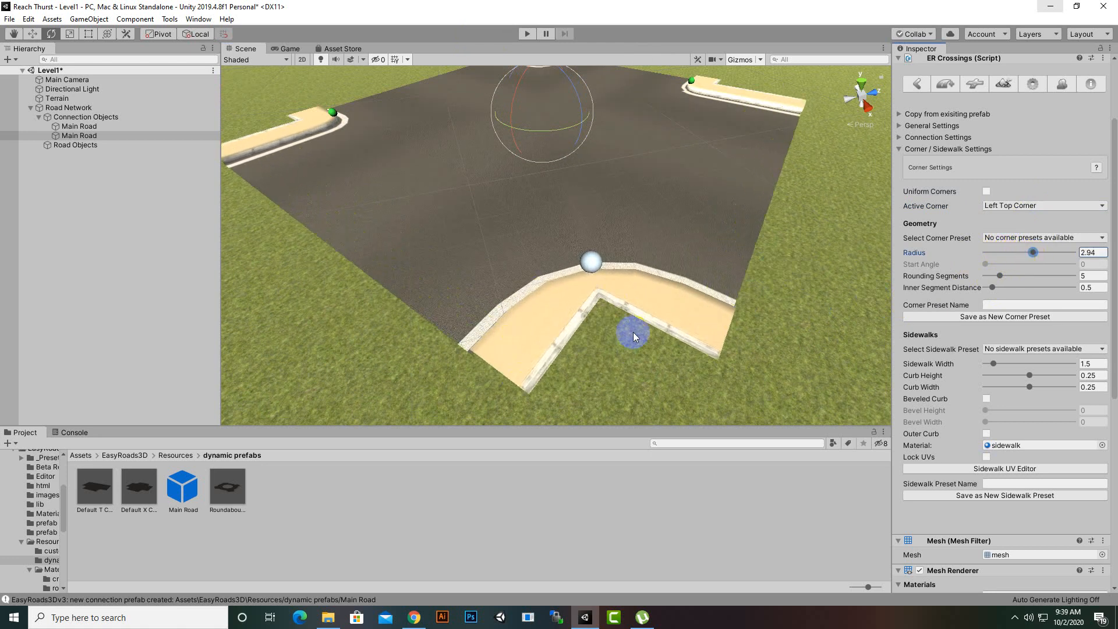
{"action": "scroll", "coordinate": [382, 338], "scroll_direction": "down", "scroll_amount": 6}
{"action": "middle_click_drag", "start_coordinate": [411, 337], "coordinate": [441, 366]}
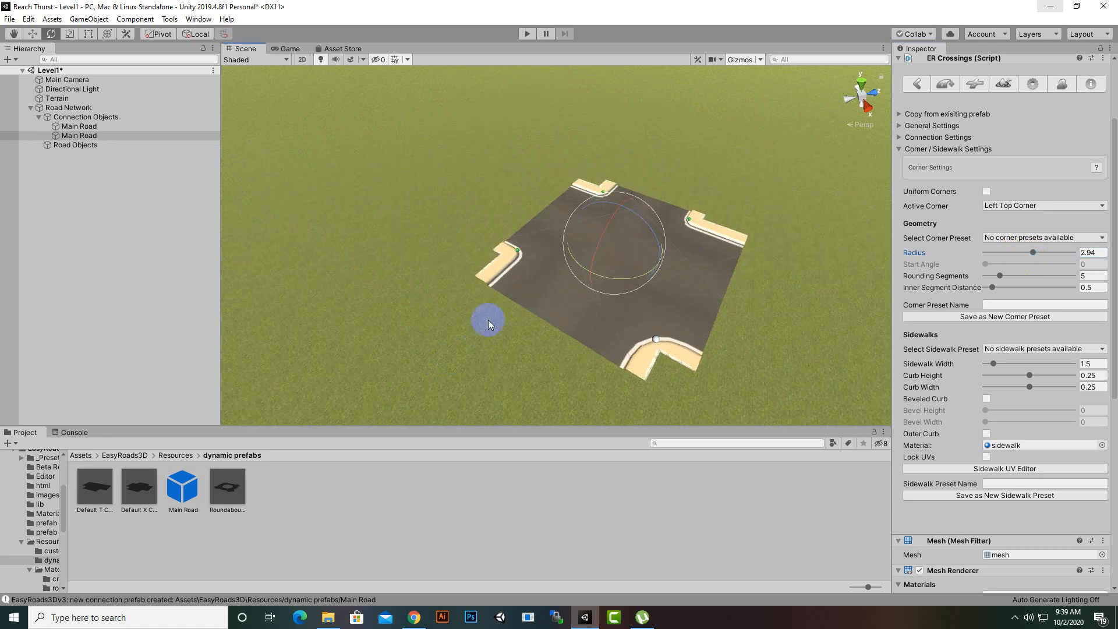
Step: Examine the crossing's other corners and compare their rounding with the Left Top Corner
{"action": "scroll", "coordinate": [488, 320], "scroll_direction": "up", "scroll_amount": 6}
{"action": "scroll", "coordinate": [432, 261], "scroll_direction": "up", "scroll_amount": 7}
{"action": "middle_click_drag", "start_coordinate": [296, 243], "coordinate": [436, 225]}
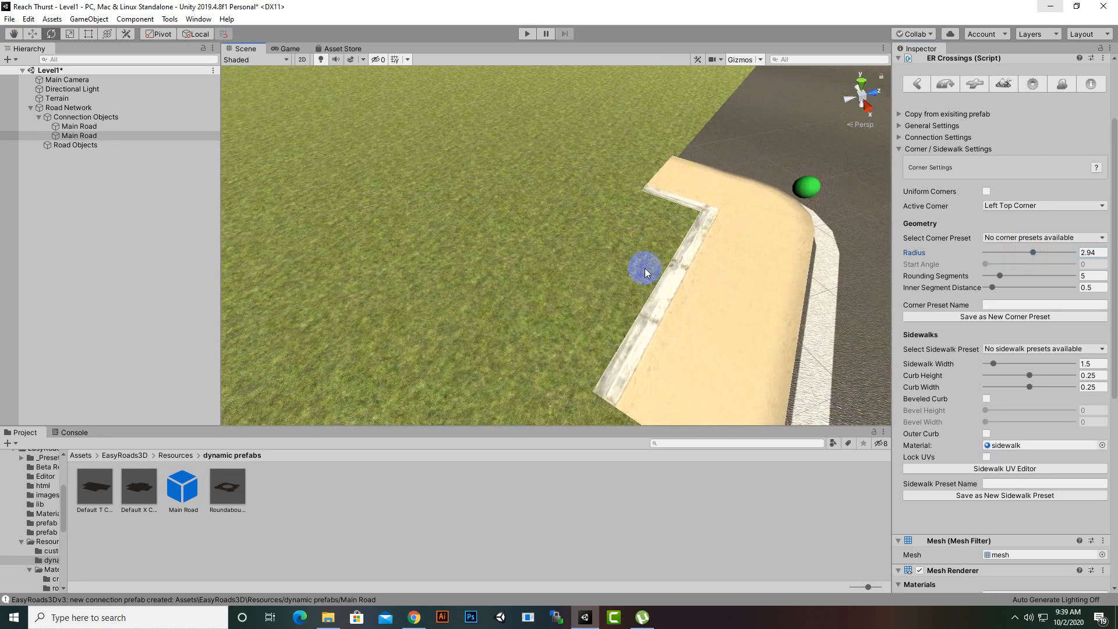
{"action": "scroll", "coordinate": [582, 275], "scroll_direction": "down", "scroll_amount": 9}
{"action": "middle_click_drag", "start_coordinate": [847, 383], "coordinate": [774, 351]}
{"action": "scroll", "coordinate": [722, 315], "scroll_direction": "up", "scroll_amount": 1}
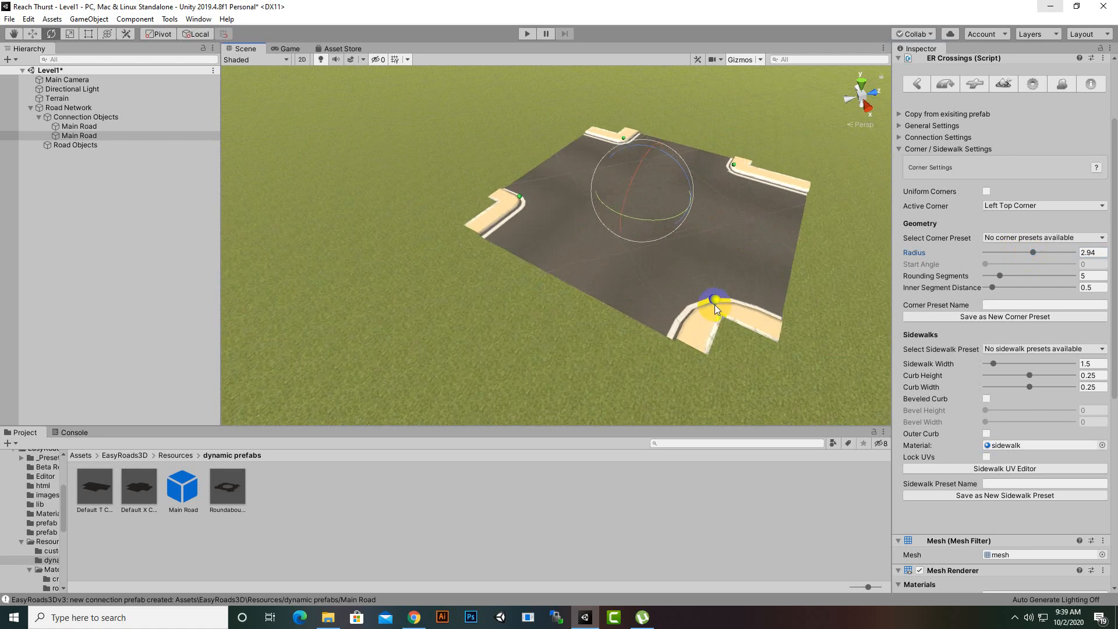
{"action": "scroll", "coordinate": [734, 335], "scroll_direction": "up", "scroll_amount": 2}
{"action": "middle_click_drag", "start_coordinate": [620, 366], "coordinate": [546, 341]}
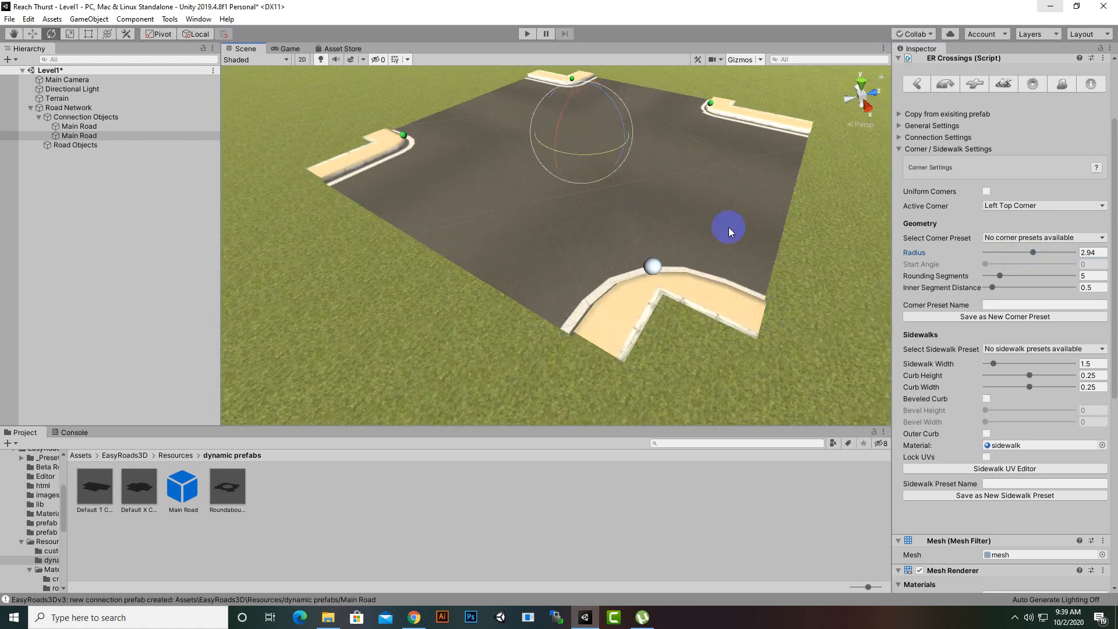
{"action": "middle_click_drag", "start_coordinate": [729, 227], "coordinate": [681, 305]}
{"action": "scroll", "coordinate": [726, 302], "scroll_direction": "down", "scroll_amount": 5}
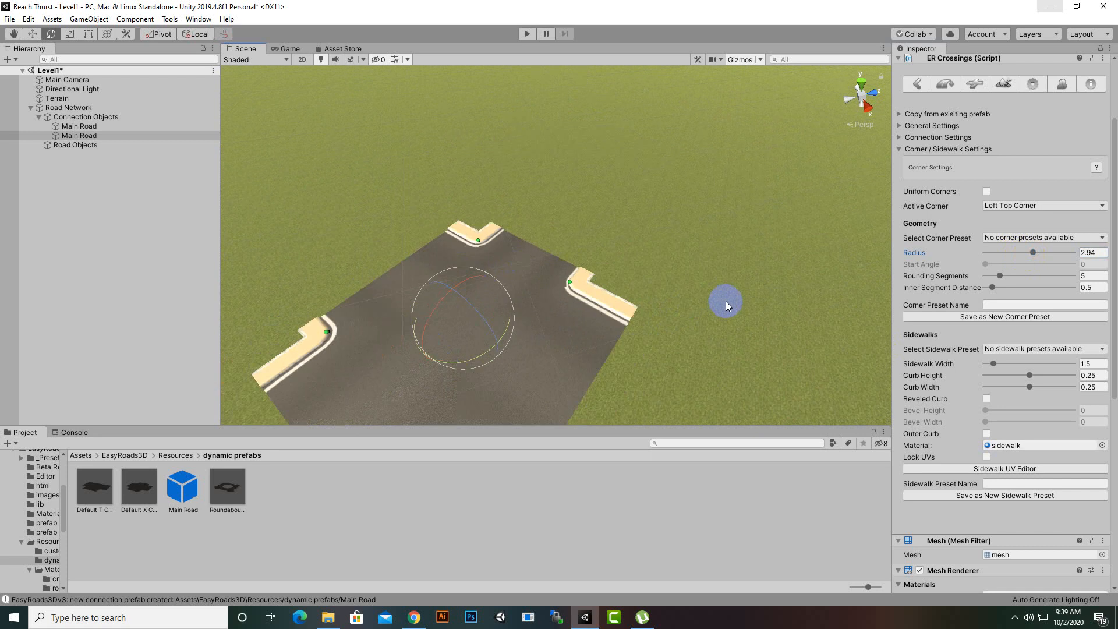
{"action": "middle_click_drag", "start_coordinate": [706, 344], "coordinate": [790, 263]}
{"action": "scroll", "coordinate": [723, 369], "scroll_direction": "up", "scroll_amount": 5}
{"action": "mouse_move", "coordinate": [722, 369]}
{"action": "middle_mouse_down"}
{"action": "mouse_move", "coordinate": [769, 307]}
{"action": "mouse_move", "coordinate": [819, 316]}
{"action": "middle_mouse_up"}
Step: Enable Uniform Corners so every corner of the crossing takes the 2.94 radius, and check the other corners
{"action": "left_click", "coordinate": [656, 287]}
{"action": "left_click", "coordinate": [987, 192]}
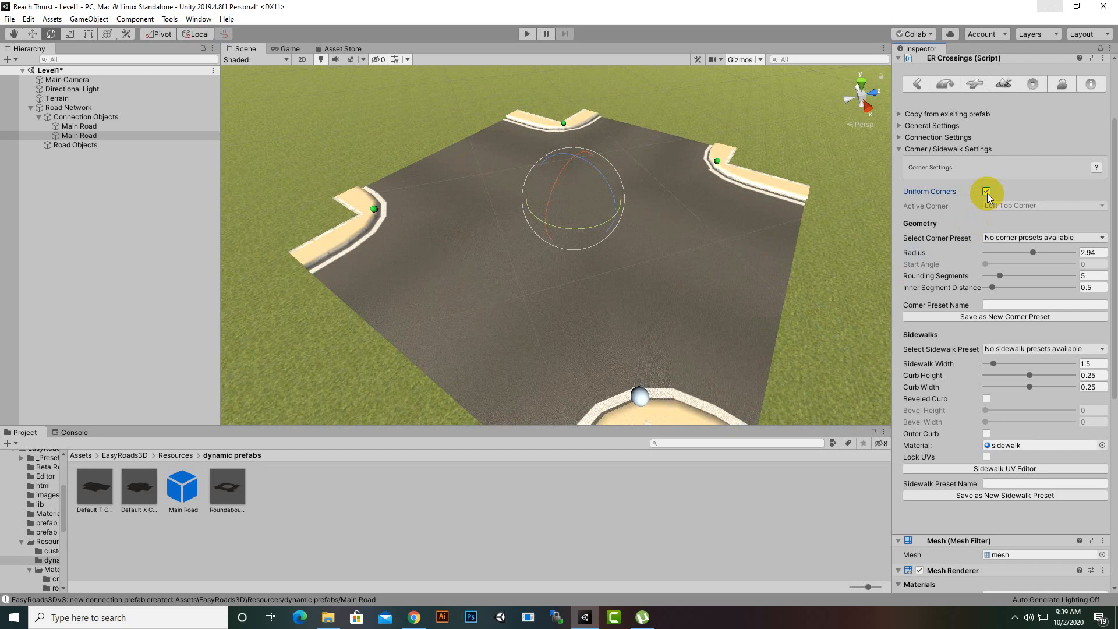
{"action": "scroll", "coordinate": [328, 249], "scroll_direction": "up", "scroll_amount": 4}
{"action": "scroll", "coordinate": [329, 250], "scroll_direction": "down", "scroll_amount": 5}
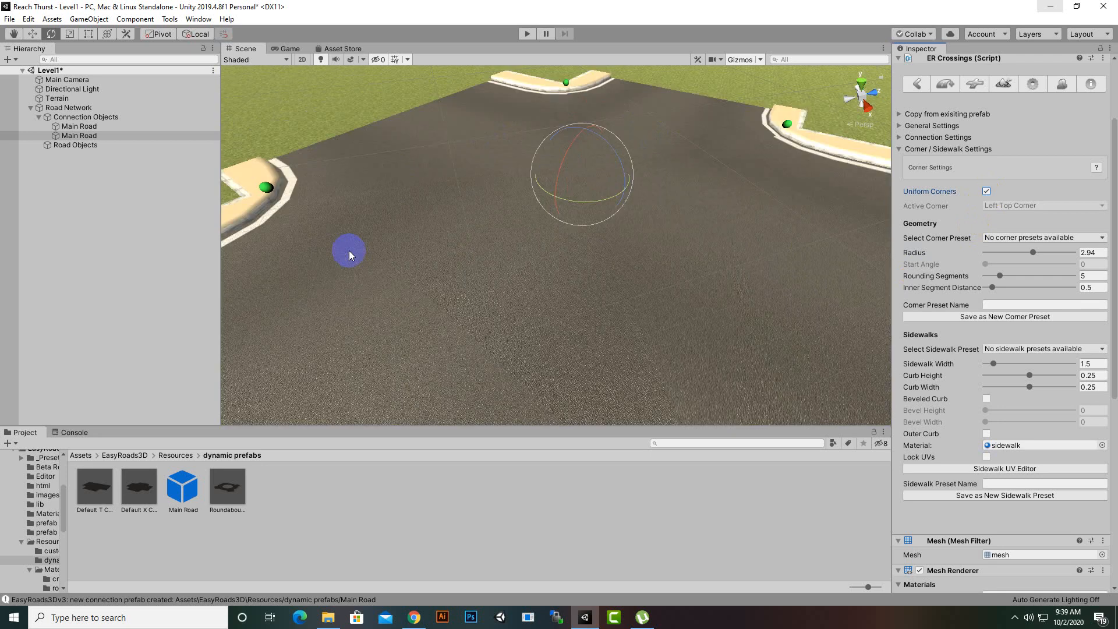
{"action": "middle_click_drag", "start_coordinate": [395, 256], "coordinate": [452, 261]}
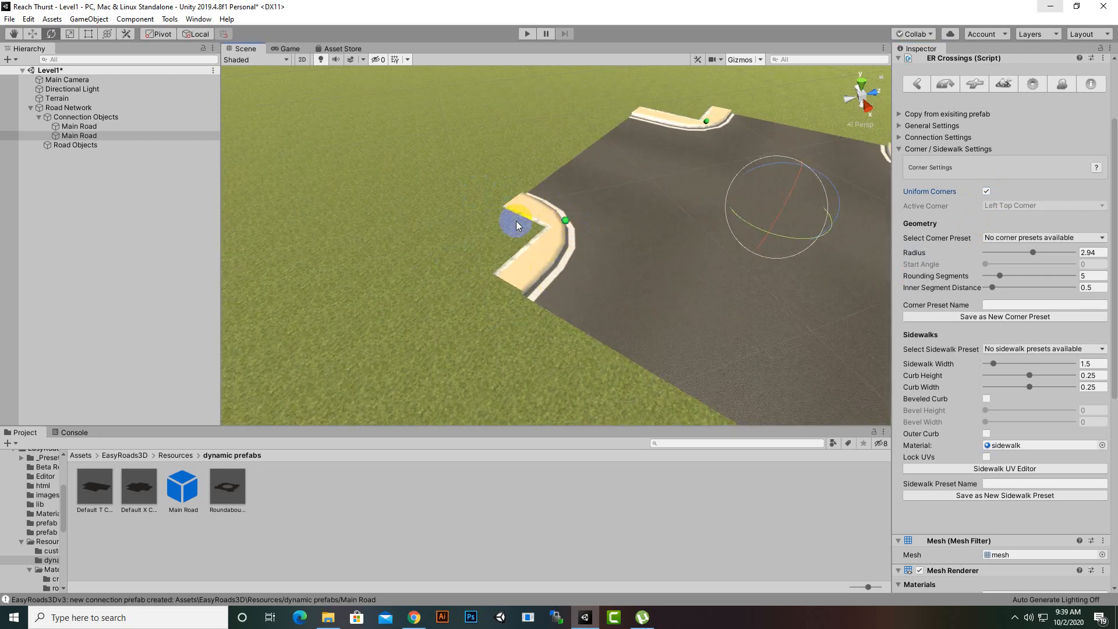
{"action": "left_click", "coordinate": [535, 275]}
{"action": "middle_click_drag", "start_coordinate": [454, 280], "coordinate": [362, 253]}
Step: Disable Uniform Corners again so that the Left Top Corner can be edited individually
{"action": "left_click", "coordinate": [986, 192]}
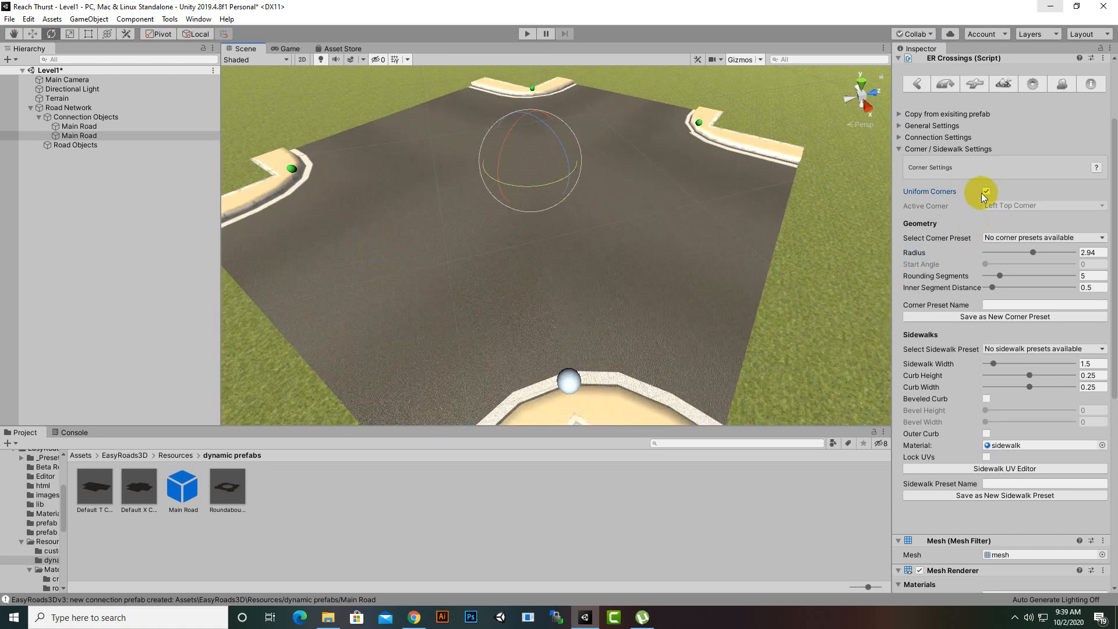
{"action": "scroll", "coordinate": [837, 278], "scroll_direction": "down", "scroll_amount": 5}
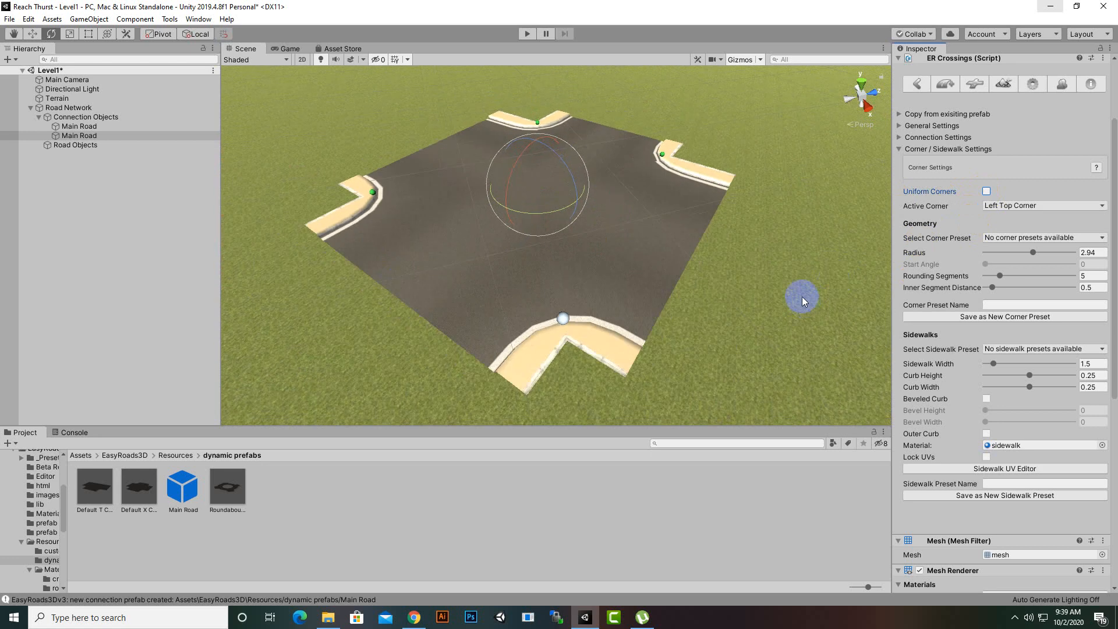
{"action": "scroll", "coordinate": [664, 305], "scroll_direction": "up", "scroll_amount": 3}
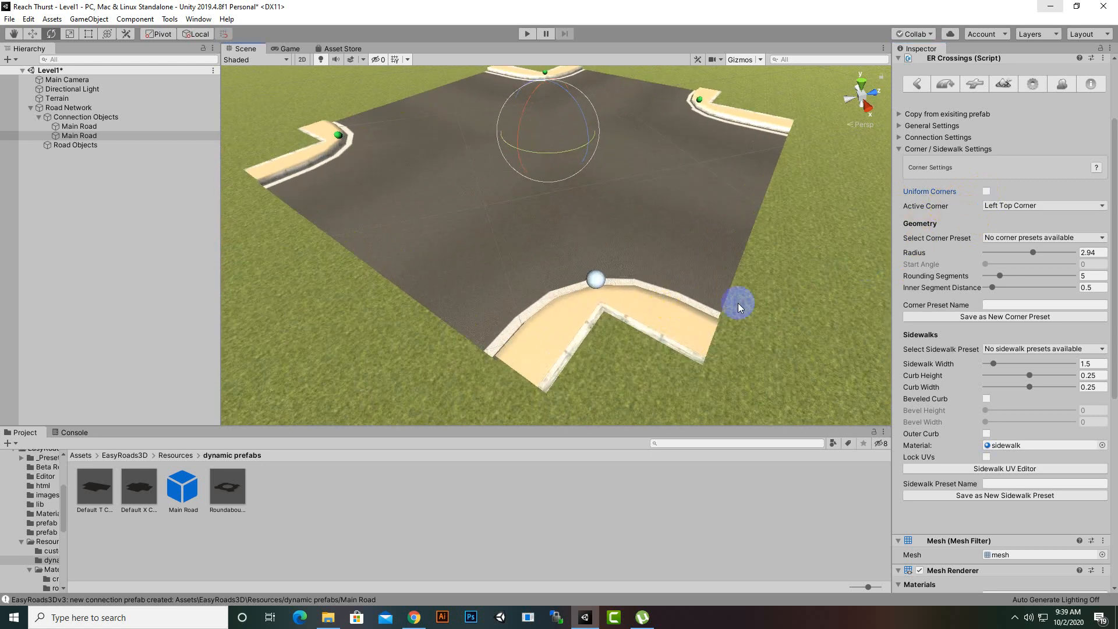
{"action": "middle_click_drag", "start_coordinate": [711, 334], "coordinate": [711, 317]}
{"action": "scroll", "coordinate": [627, 259], "scroll_direction": "up", "scroll_amount": 1}
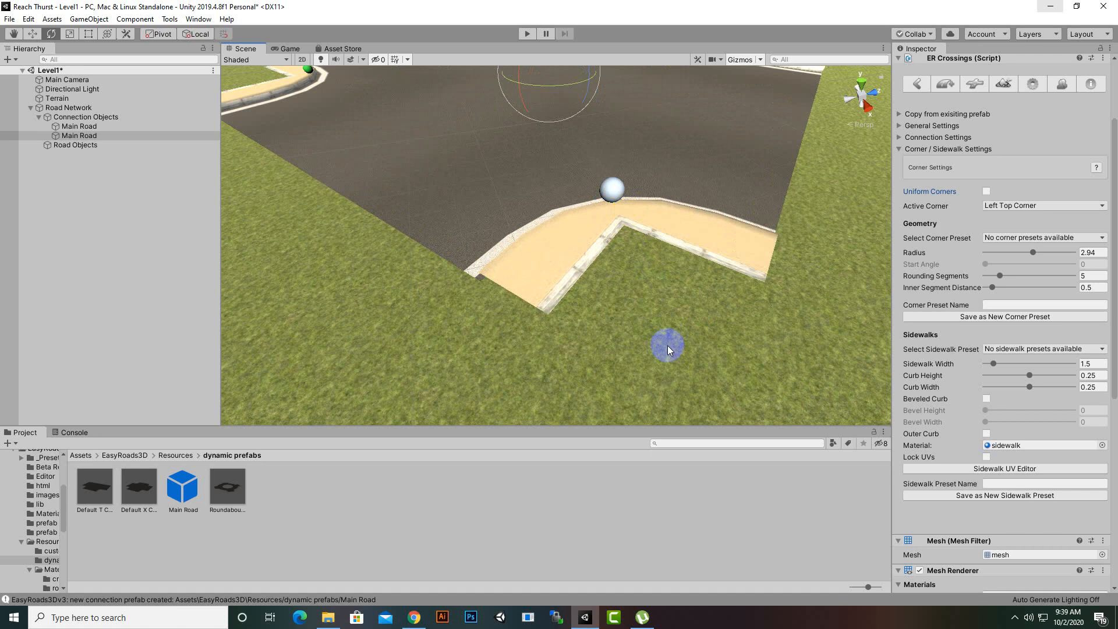
Step: Save the corner geometry as a new corner preset named "big radius" and choose it as the Left Top Corner's preset
{"action": "left_click", "coordinate": [1002, 238]}
{"action": "left_click", "coordinate": [1000, 238]}
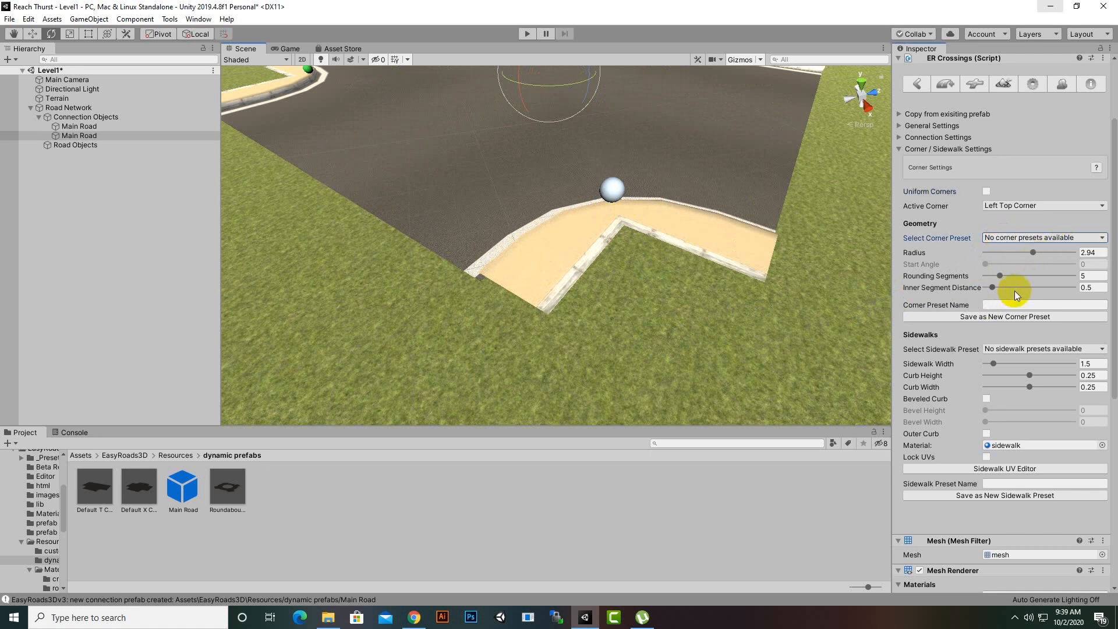
{"action": "left_click", "coordinate": [996, 305]}
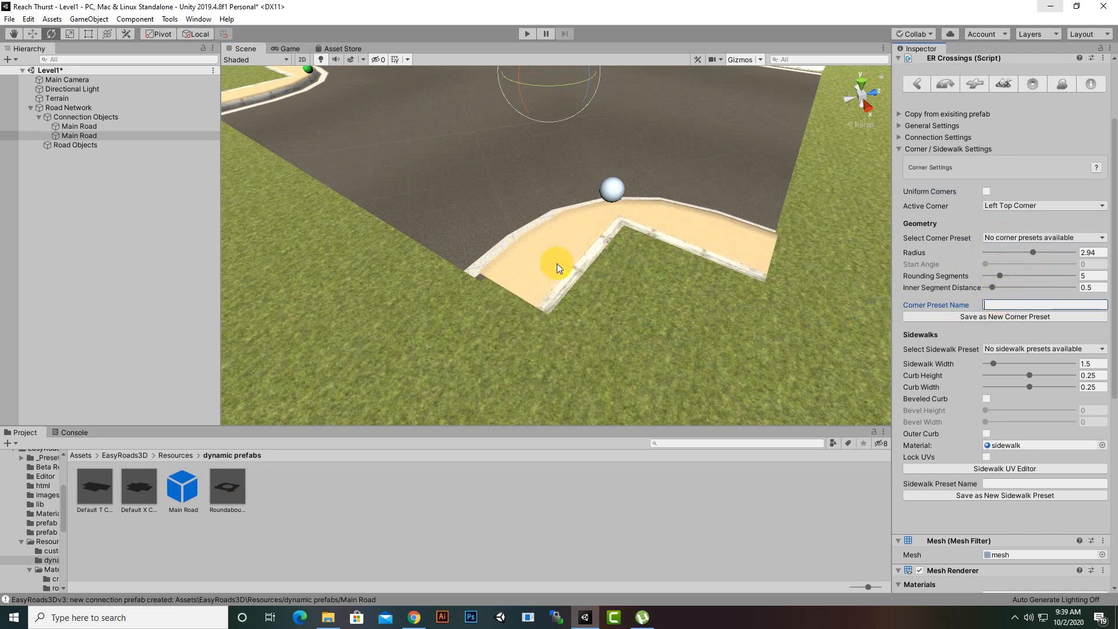
{"action": "left_click", "coordinate": [1002, 305]}
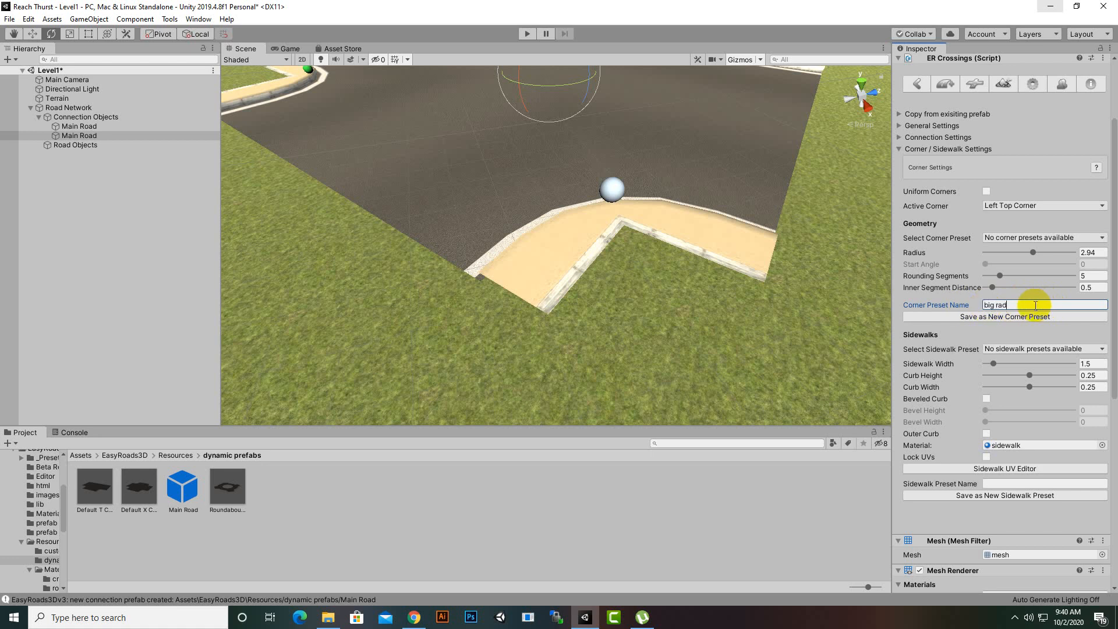
{"action": "type", "text": "big radius"}
{"action": "left_click", "coordinate": [964, 319]}
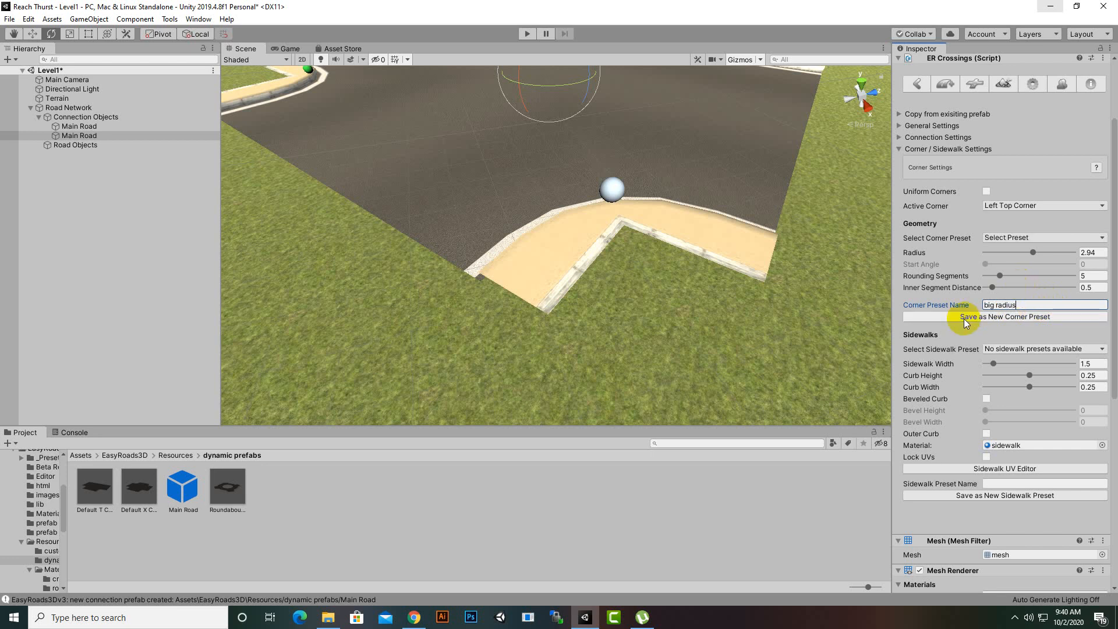
{"action": "left_click", "coordinate": [1019, 239]}
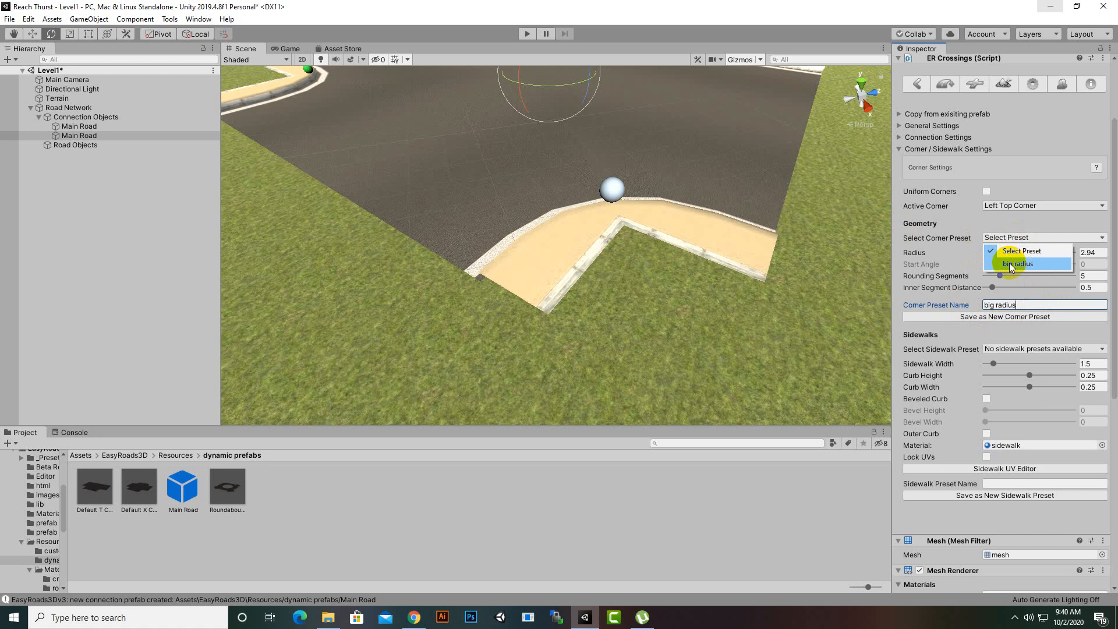
{"action": "left_click", "coordinate": [1009, 263]}
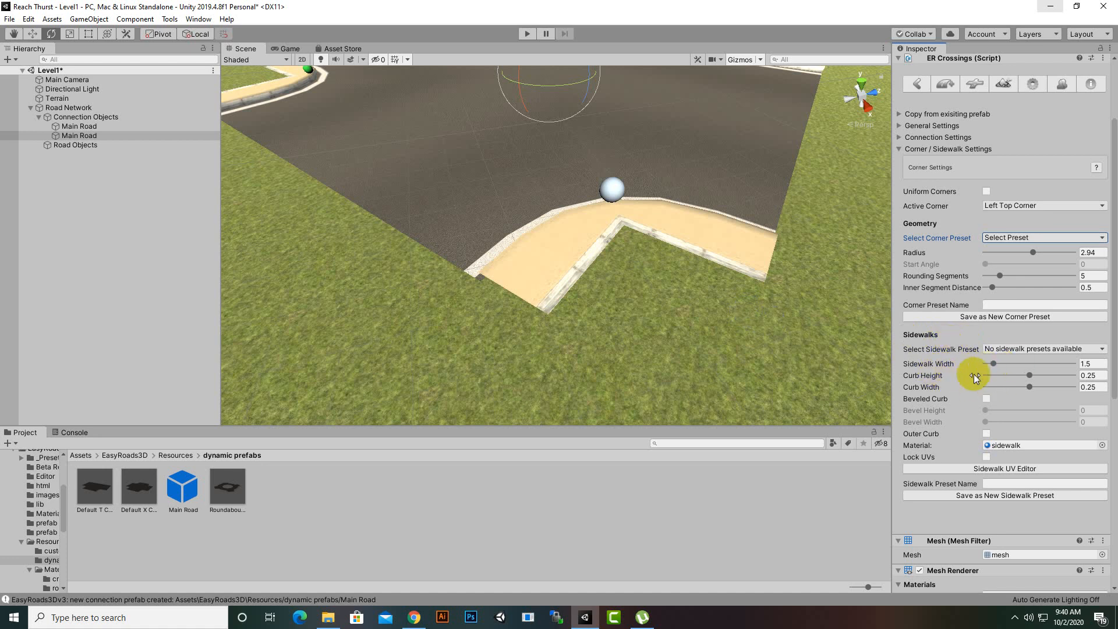
Step: Set the Left Top Corner's sidewalk width to 2.68 and curb width to 0.04, and inspect its curb from the road side
{"action": "mouse_move", "coordinate": [994, 364]}
{"action": "left_mouse_down"}
{"action": "mouse_move", "coordinate": [1010, 368]}
{"action": "mouse_move", "coordinate": [988, 375]}
{"action": "mouse_move", "coordinate": [1004, 378]}
{"action": "left_mouse_up"}
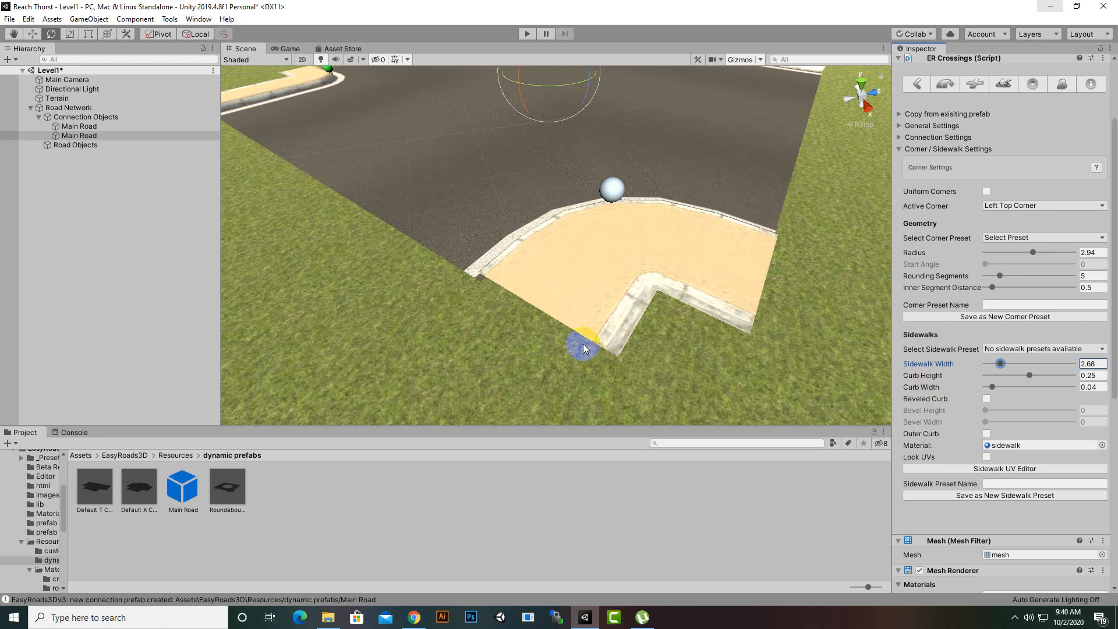
{"action": "middle_click_drag", "start_coordinate": [571, 371], "coordinate": [544, 347]}
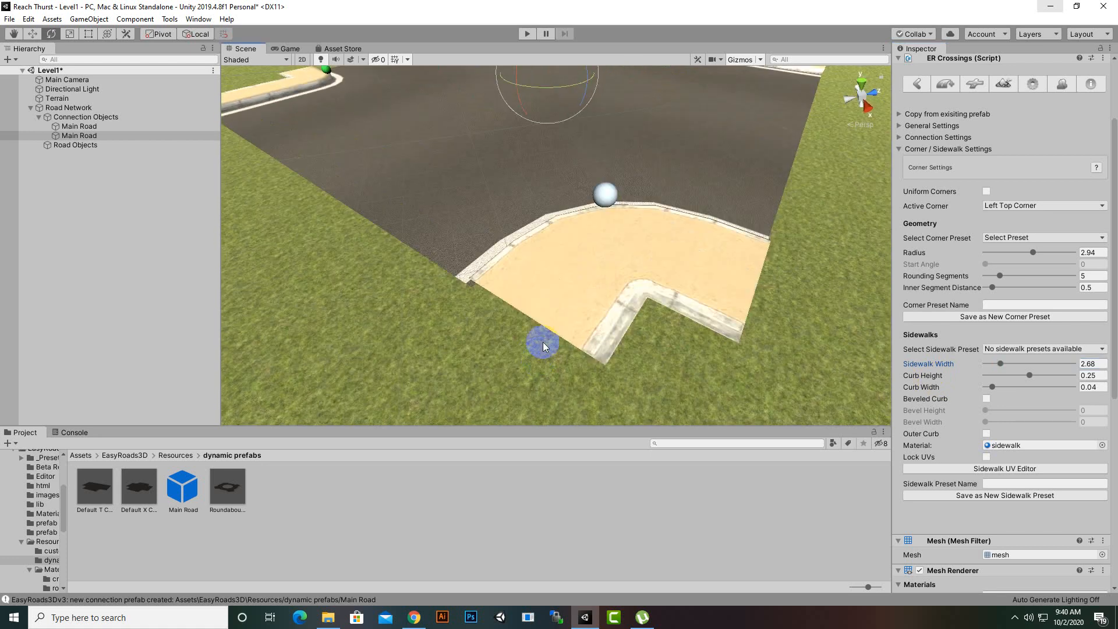
{"action": "scroll", "coordinate": [544, 348], "scroll_direction": "down", "scroll_amount": 5}
{"action": "left_click_drag", "start_coordinate": [516, 344], "coordinate": [811, 377], "text": "alt"}
{"action": "middle_click_drag", "start_coordinate": [786, 244], "coordinate": [577, 355]}
{"action": "scroll", "coordinate": [582, 325], "scroll_direction": "up", "scroll_amount": 10}
{"action": "scroll", "coordinate": [688, 317], "scroll_direction": "down", "scroll_amount": 1}
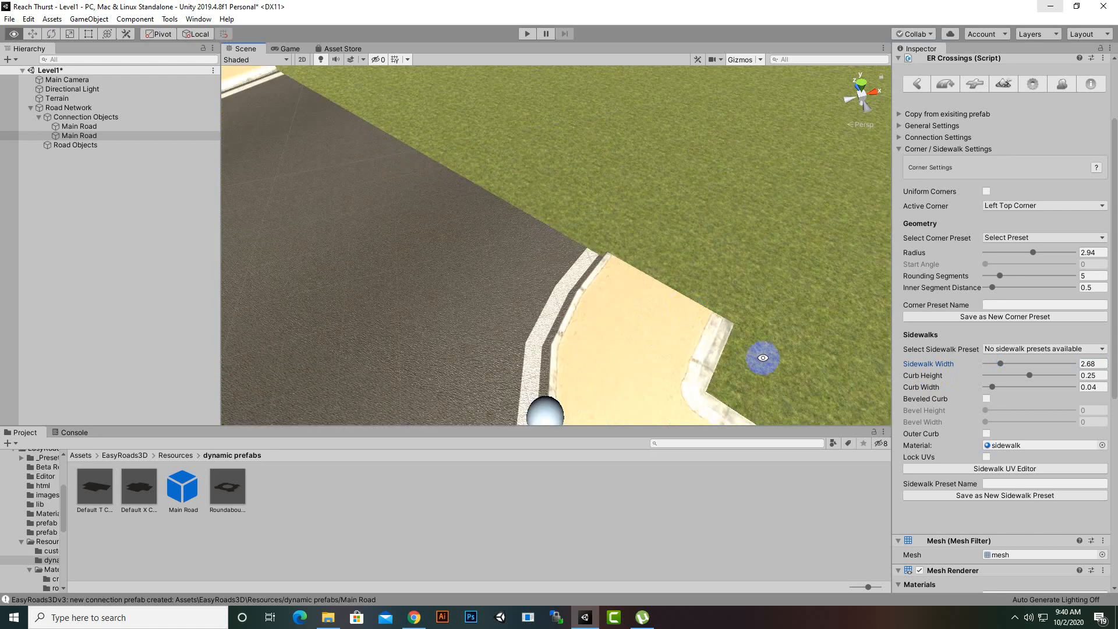
{"action": "left_click_drag", "start_coordinate": [763, 358], "coordinate": [763, 298], "text": "alt"}
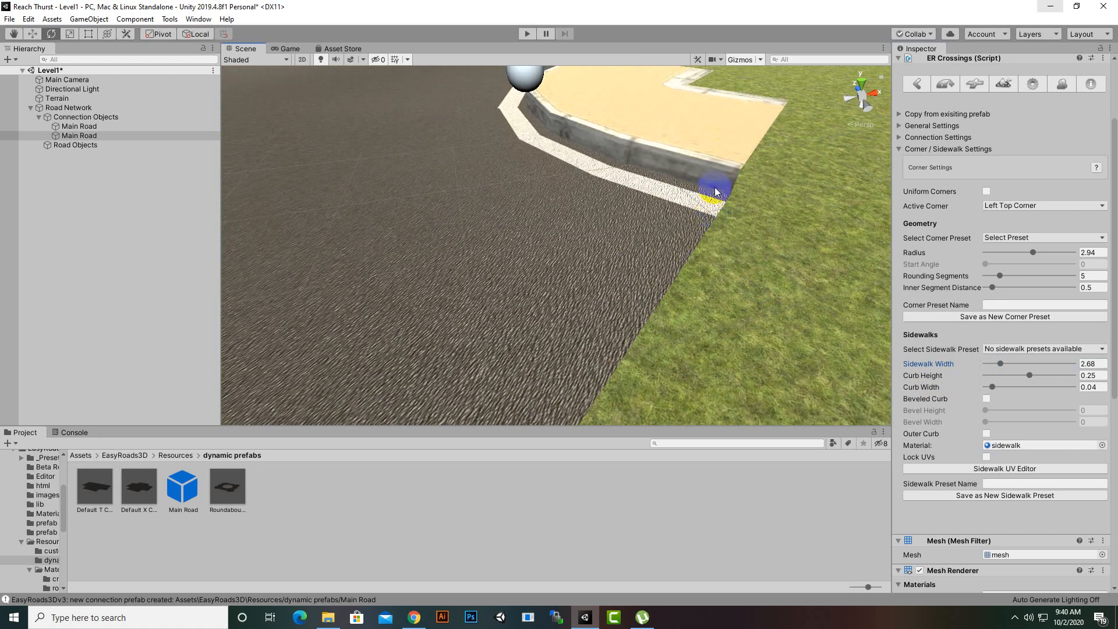
Step: Set the corner sidewalk's curb height to 0.23 and curb width to 0.265, after trying a curb width of 0.401
{"action": "mouse_move", "coordinate": [1032, 377]}
{"action": "left_mouse_down"}
{"action": "mouse_move", "coordinate": [1094, 380]}
{"action": "mouse_move", "coordinate": [925, 383]}
{"action": "mouse_move", "coordinate": [1029, 380]}
{"action": "left_mouse_up"}
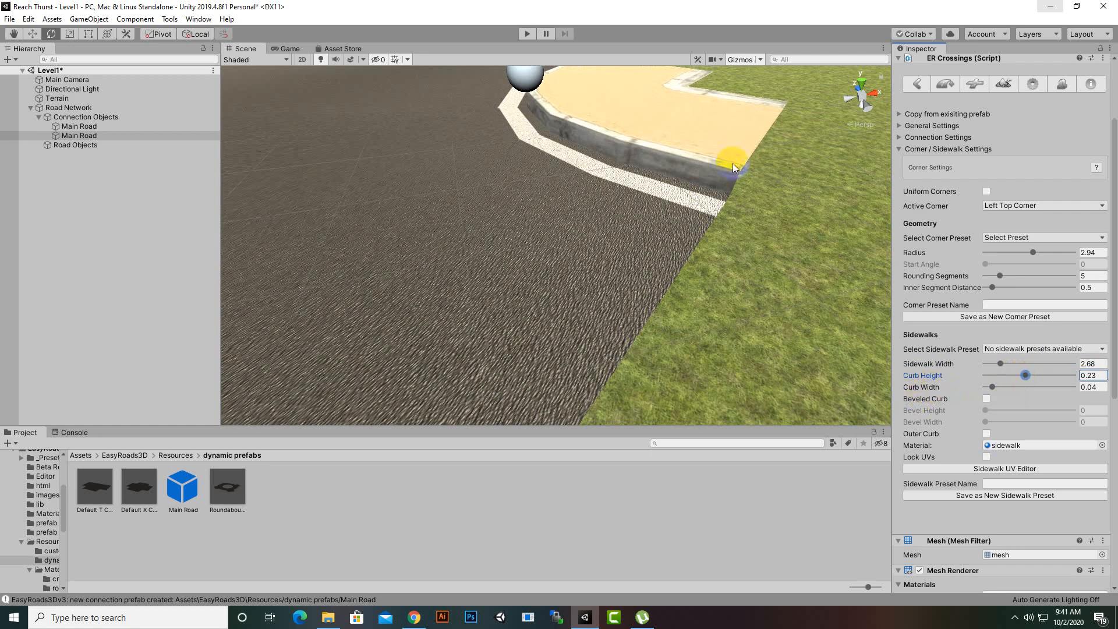
{"action": "left_click_drag", "start_coordinate": [992, 388], "coordinate": [1056, 388]}
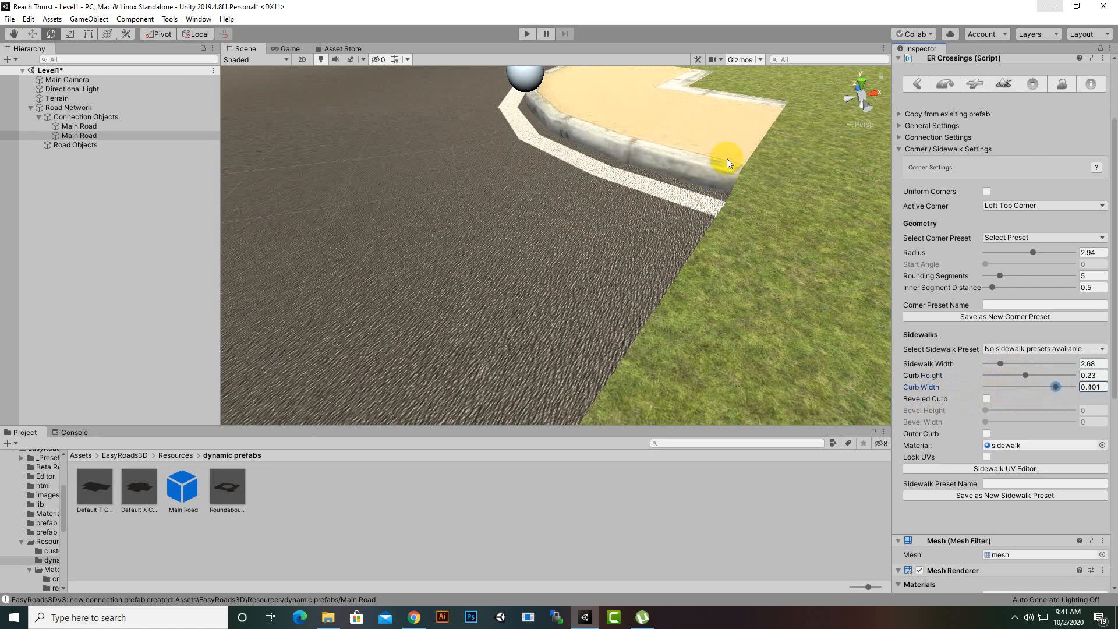
{"action": "middle_click_drag", "start_coordinate": [833, 177], "coordinate": [799, 232]}
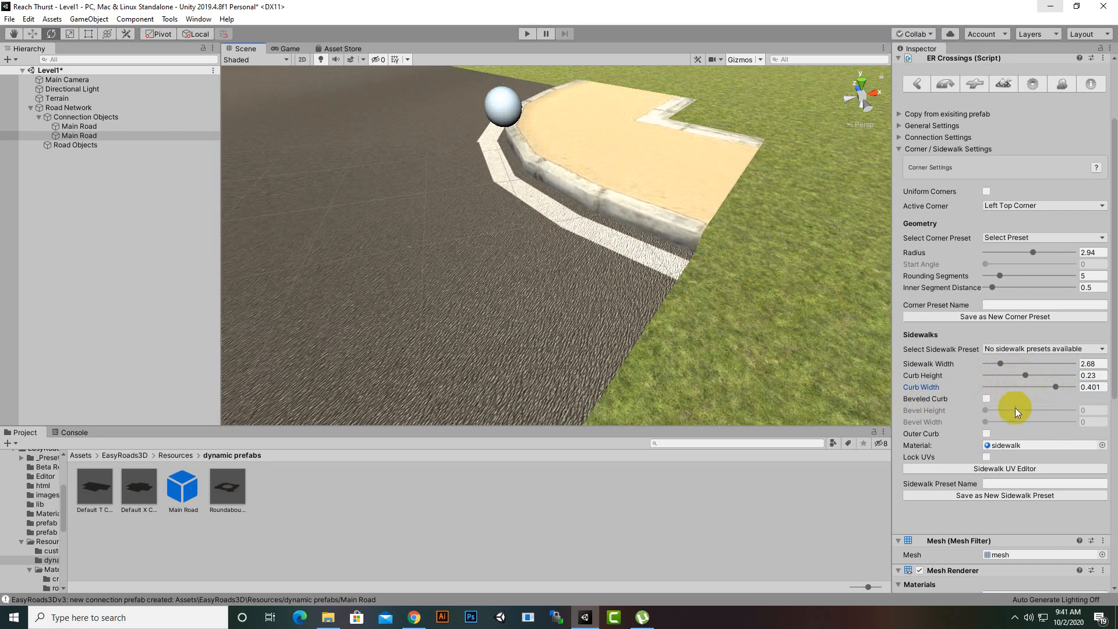
{"action": "left_click_drag", "start_coordinate": [1056, 387], "coordinate": [1032, 388]}
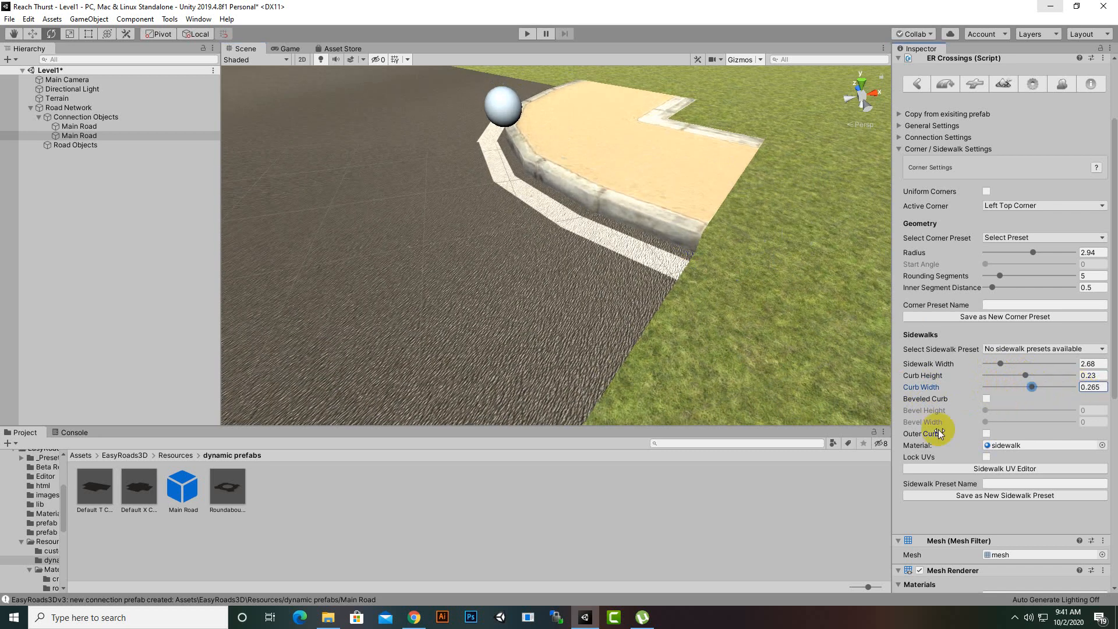
Step: Enable Beveled Curb for the corner sidewalk with a bevel height of 0.073 and a bevel width of 0.135
{"action": "left_click", "coordinate": [987, 399]}
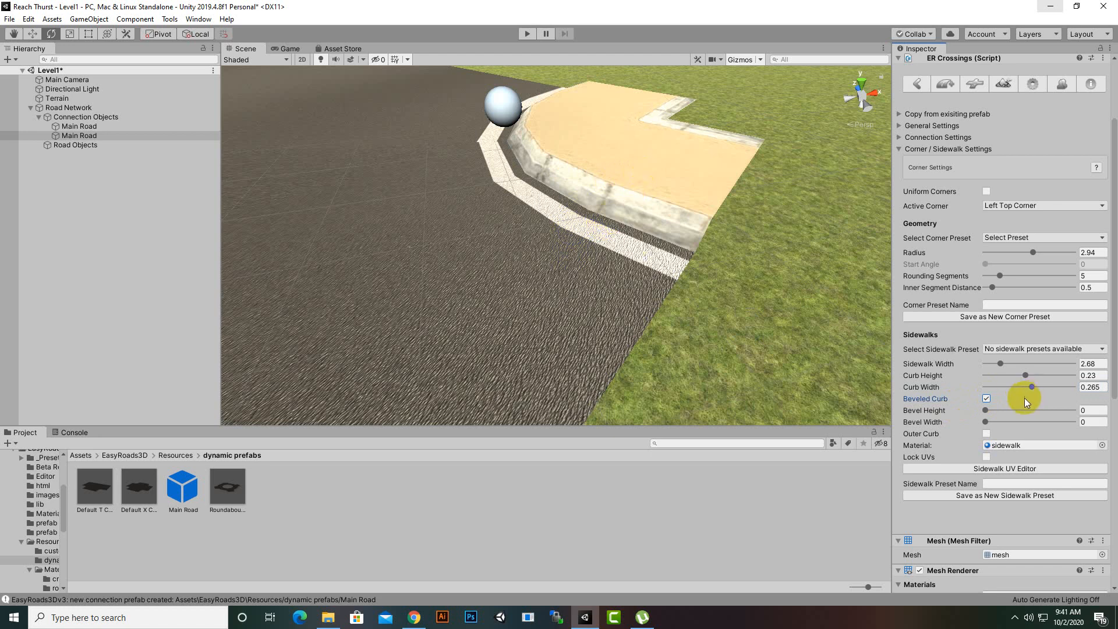
{"action": "left_click_drag", "start_coordinate": [984, 410], "coordinate": [1036, 412]}
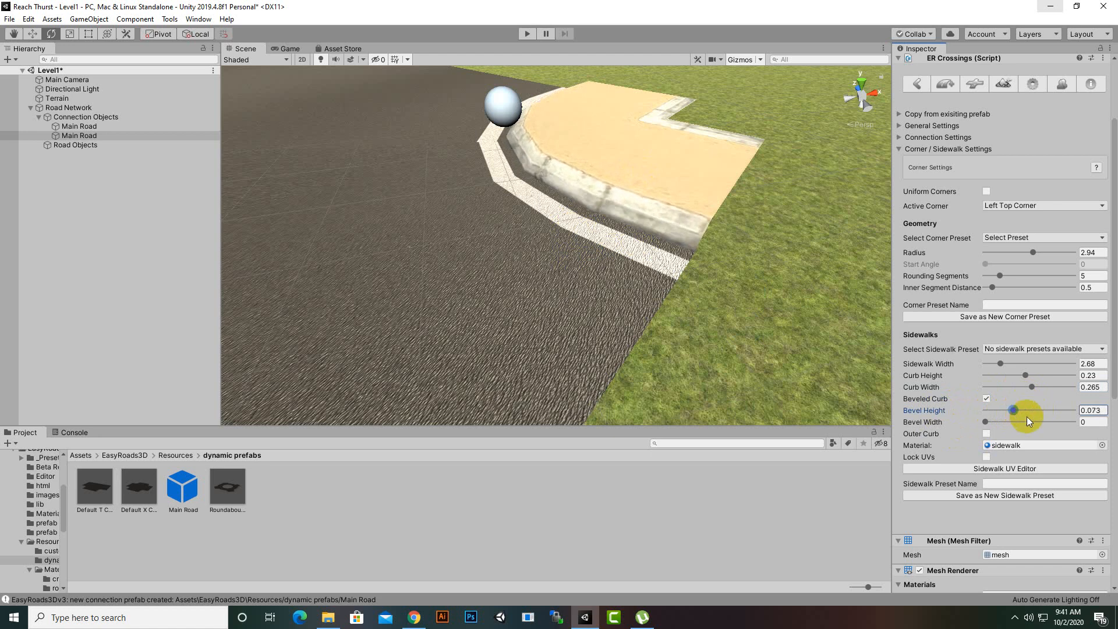
{"action": "left_click_drag", "start_coordinate": [984, 422], "coordinate": [1032, 421]}
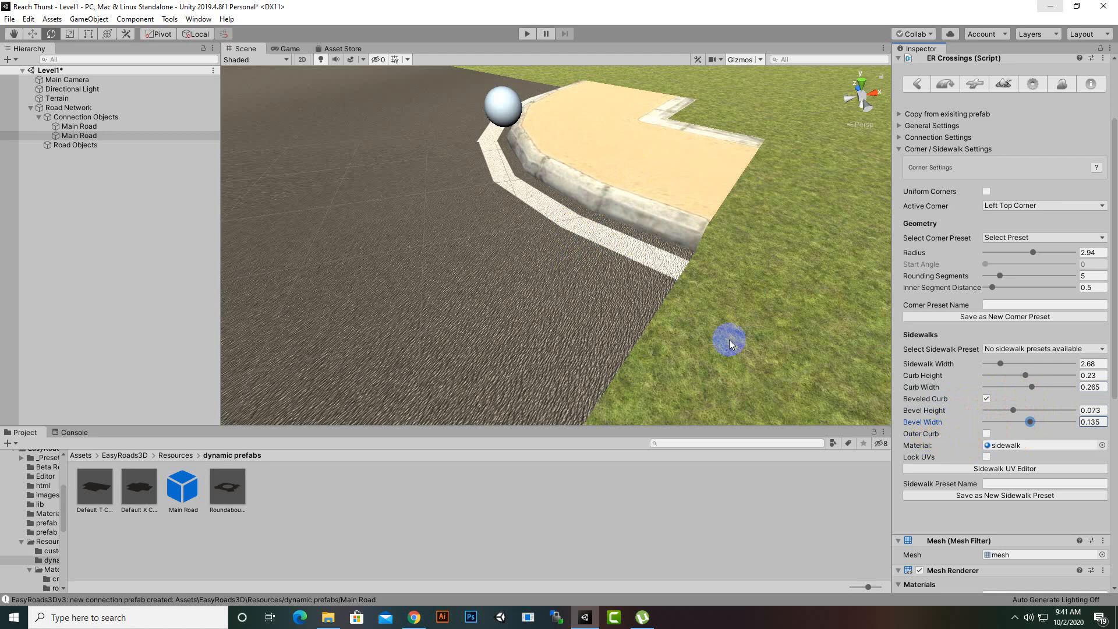
{"action": "middle_click_drag", "start_coordinate": [723, 308], "coordinate": [689, 325]}
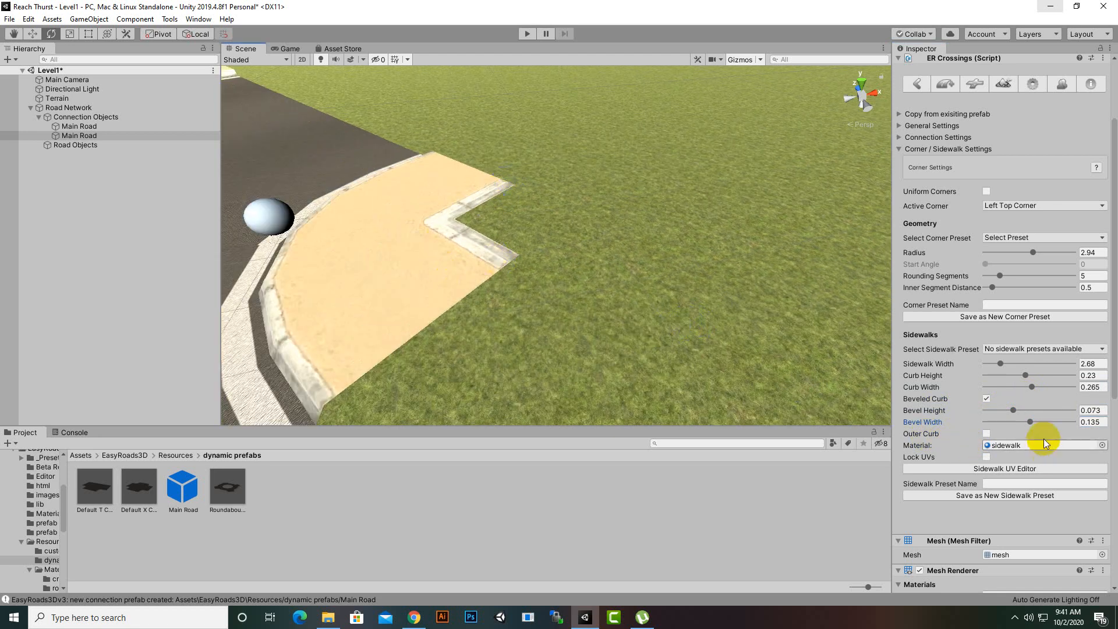
Step: Enable Outer Curb for the corner sidewalk and inspect its grass-side edge up close
{"action": "left_click", "coordinate": [985, 434]}
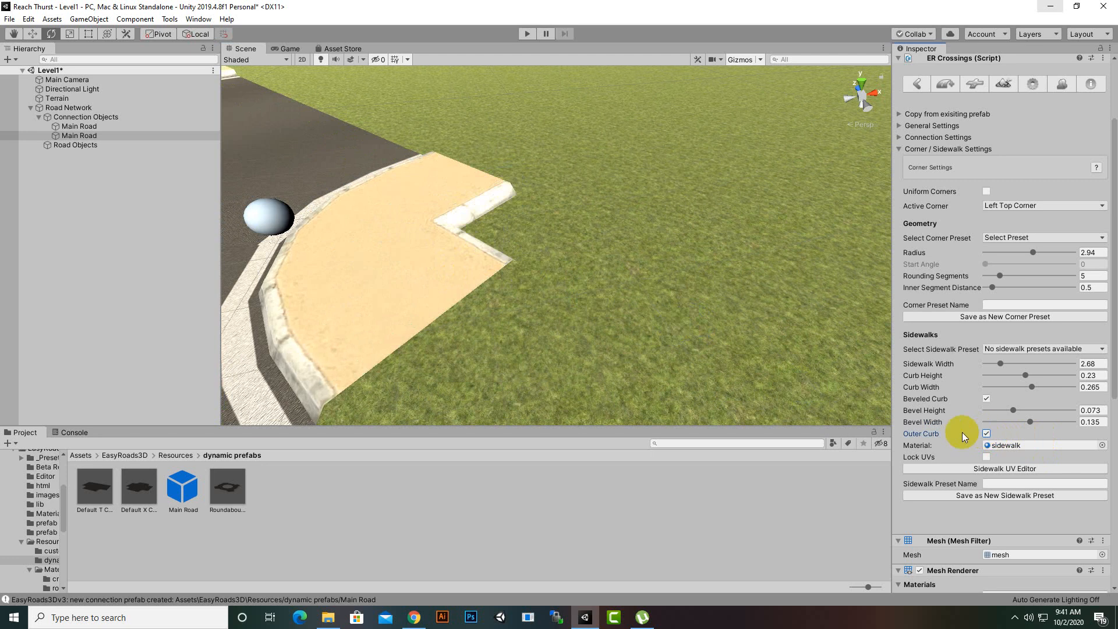
{"action": "scroll", "coordinate": [510, 216], "scroll_direction": "up", "scroll_amount": 4}
{"action": "scroll", "coordinate": [509, 217], "scroll_direction": "down", "scroll_amount": 3}
{"action": "middle_click_drag", "start_coordinate": [510, 217], "coordinate": [522, 227]}
{"action": "scroll", "coordinate": [518, 233], "scroll_direction": "up", "scroll_amount": 3}
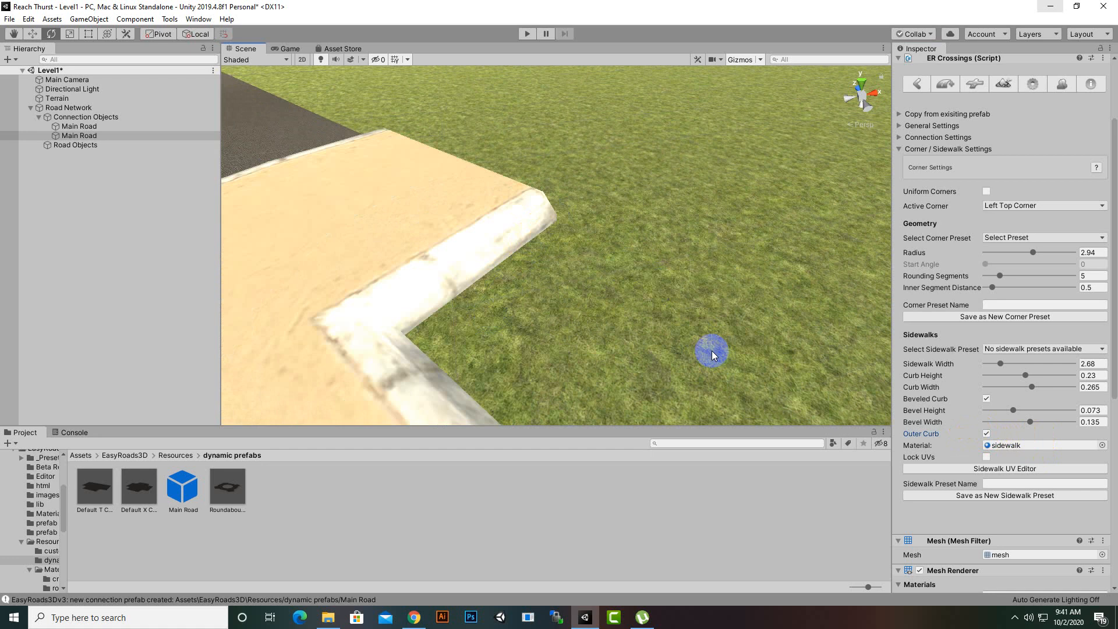
{"action": "middle_click_drag", "start_coordinate": [756, 353], "coordinate": [742, 327]}
{"action": "scroll", "coordinate": [740, 335], "scroll_direction": "down", "scroll_amount": 4}
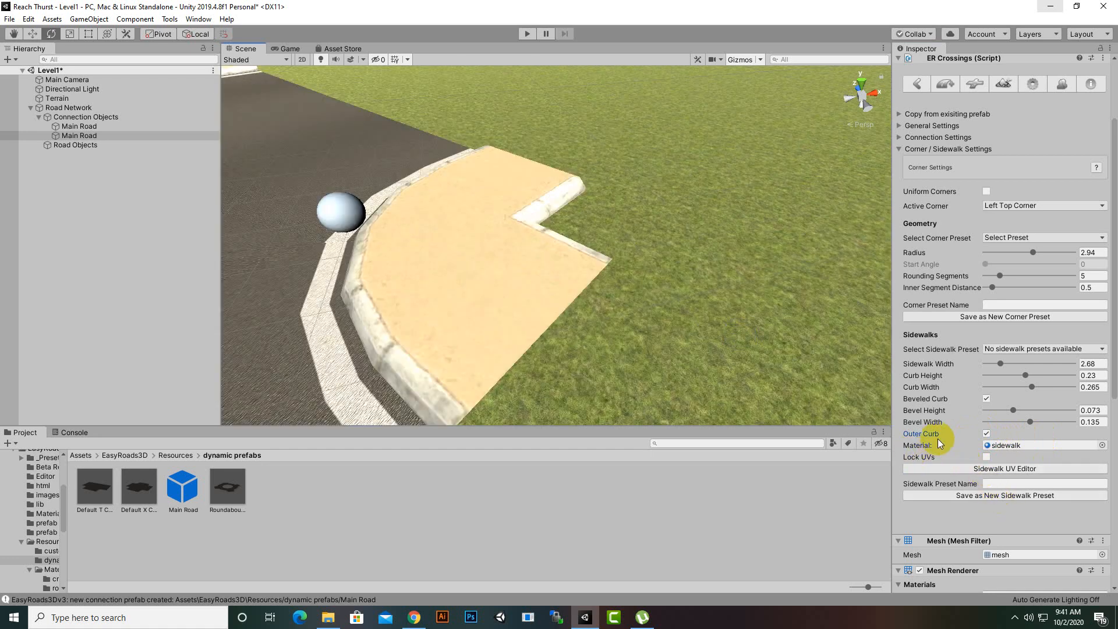
Step: Assign the sidewalk 1 material from the sidewalks materials folder to the Left Top Corner's sidewalk
{"action": "left_click", "coordinate": [1102, 445]}
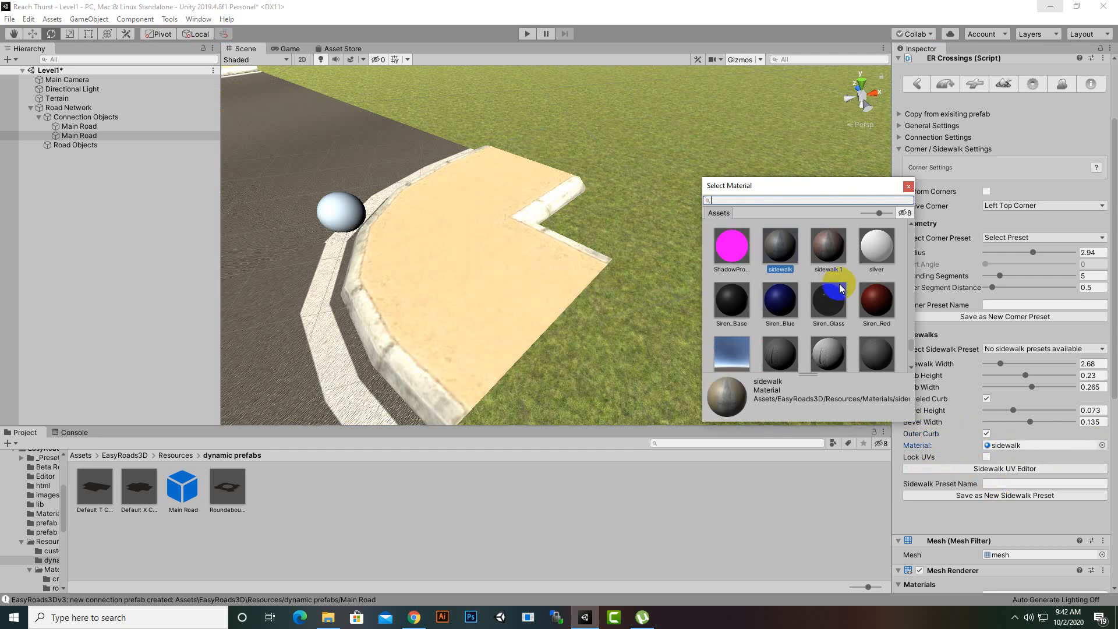
{"action": "scroll", "coordinate": [840, 288], "scroll_direction": "down", "scroll_amount": 1}
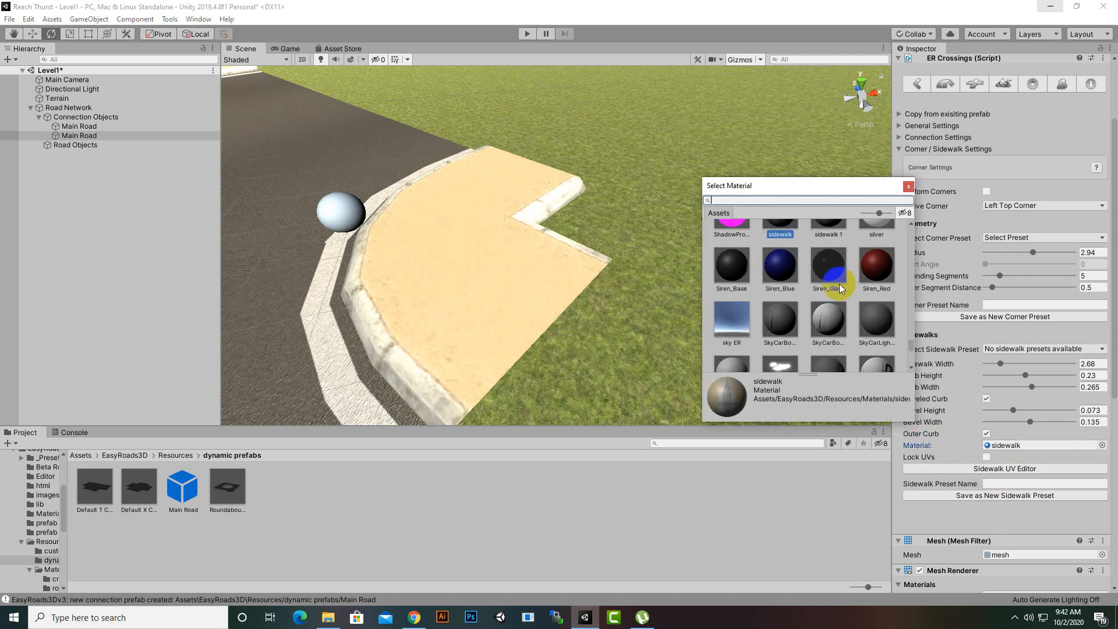
{"action": "left_click", "coordinate": [909, 186]}
{"action": "left_click", "coordinate": [984, 446]}
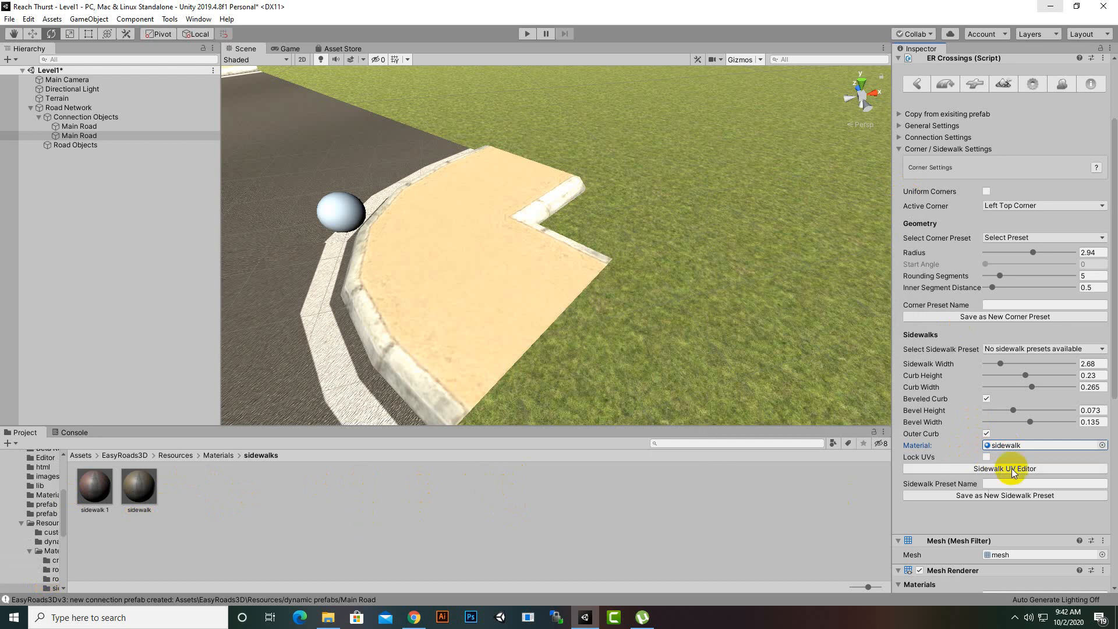
{"action": "left_click", "coordinate": [106, 496]}
{"action": "left_click_drag", "start_coordinate": [106, 496], "coordinate": [1014, 447]}
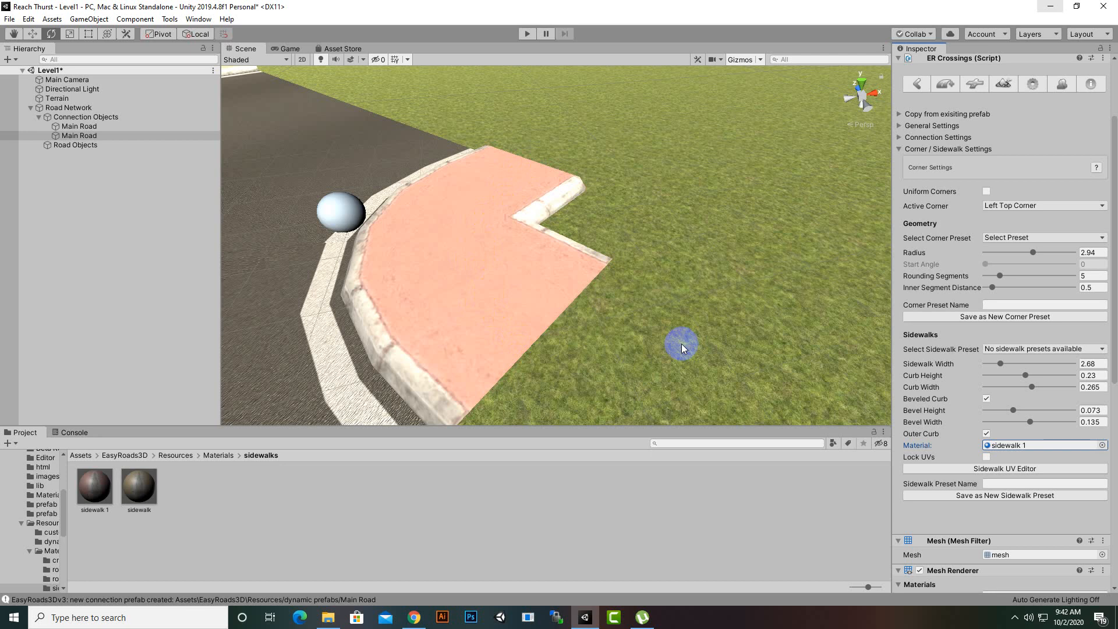
Step: Save the corner's sidewalk settings as a new sidewalk preset named pink and select that preset for the Left Top Corner
{"action": "left_click", "coordinate": [1015, 484]}
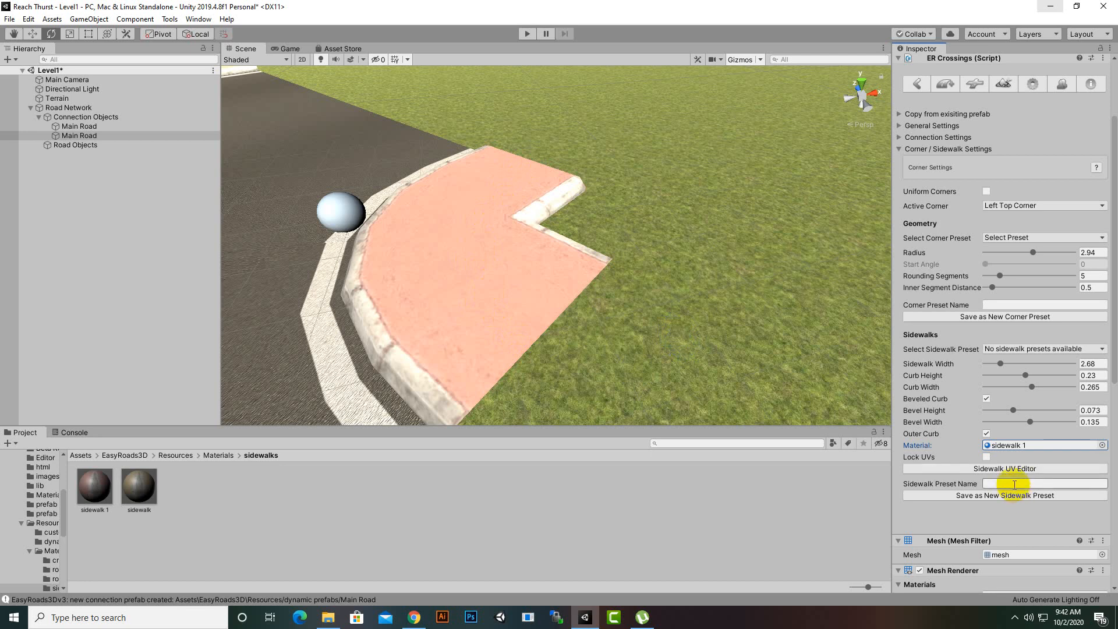
{"action": "left_click", "coordinate": [1029, 348]}
{"action": "left_click", "coordinate": [1028, 349]}
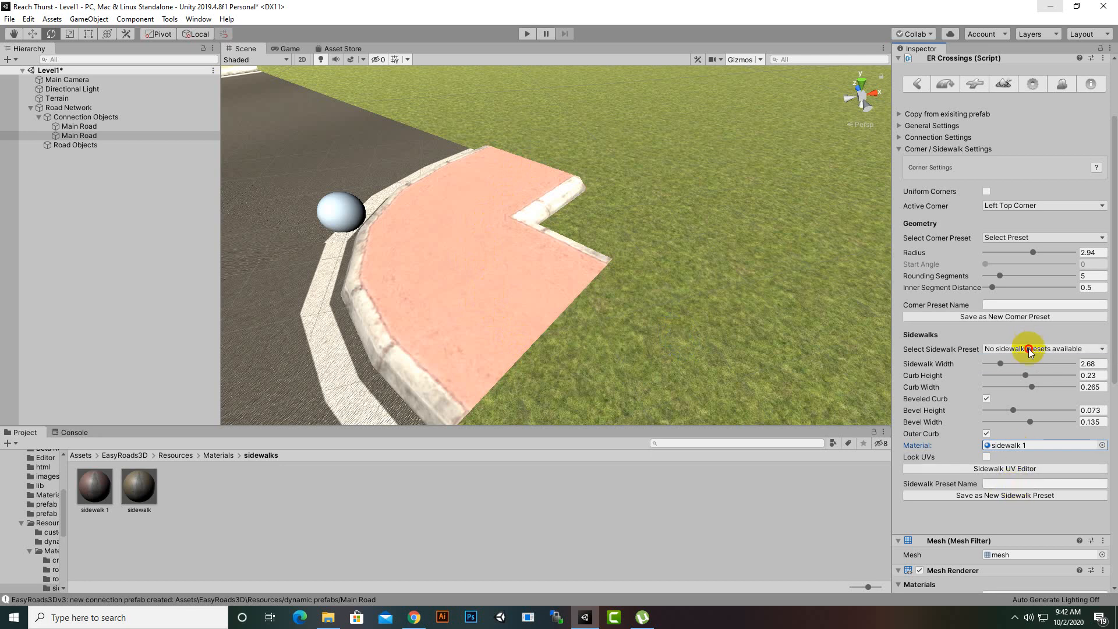
{"action": "left_click", "coordinate": [1020, 487]}
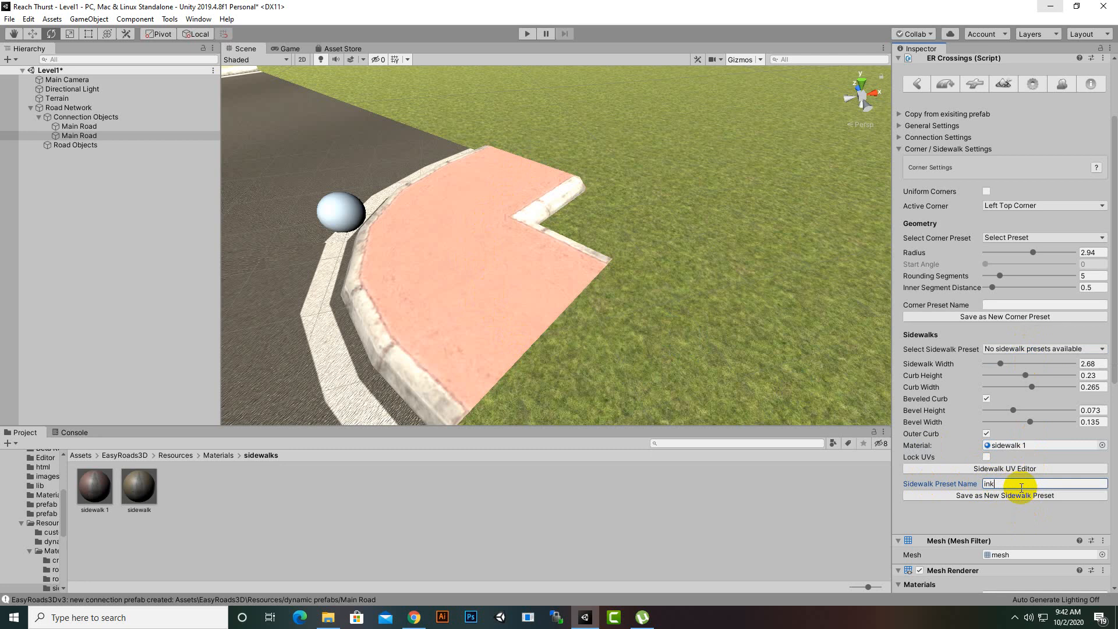
{"action": "left_click", "coordinate": [984, 484]}
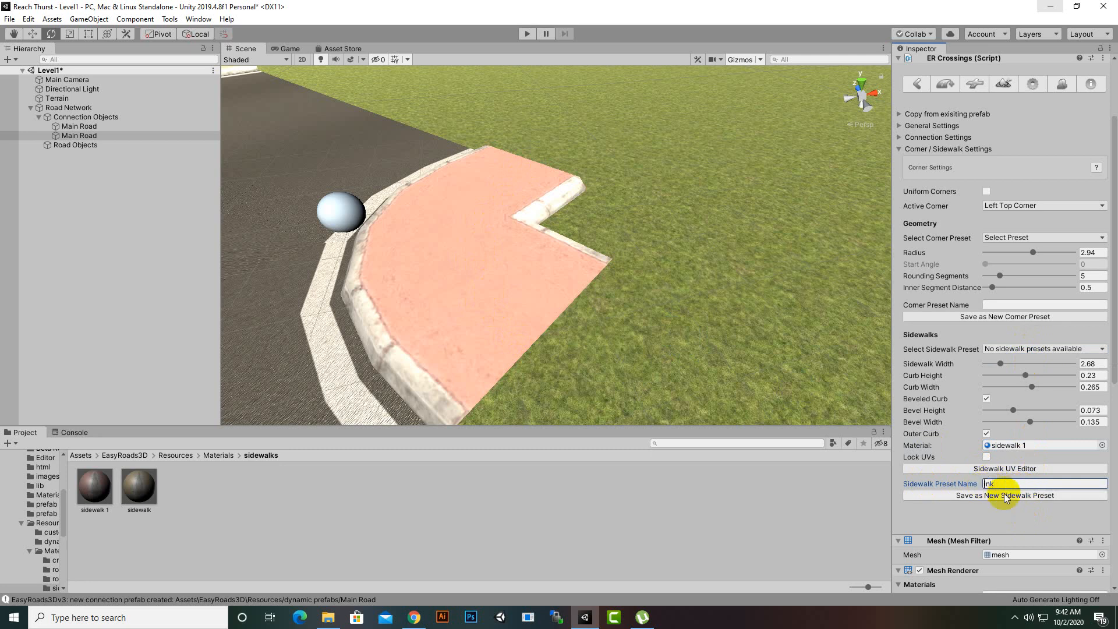
{"action": "left_click", "coordinate": [982, 496]}
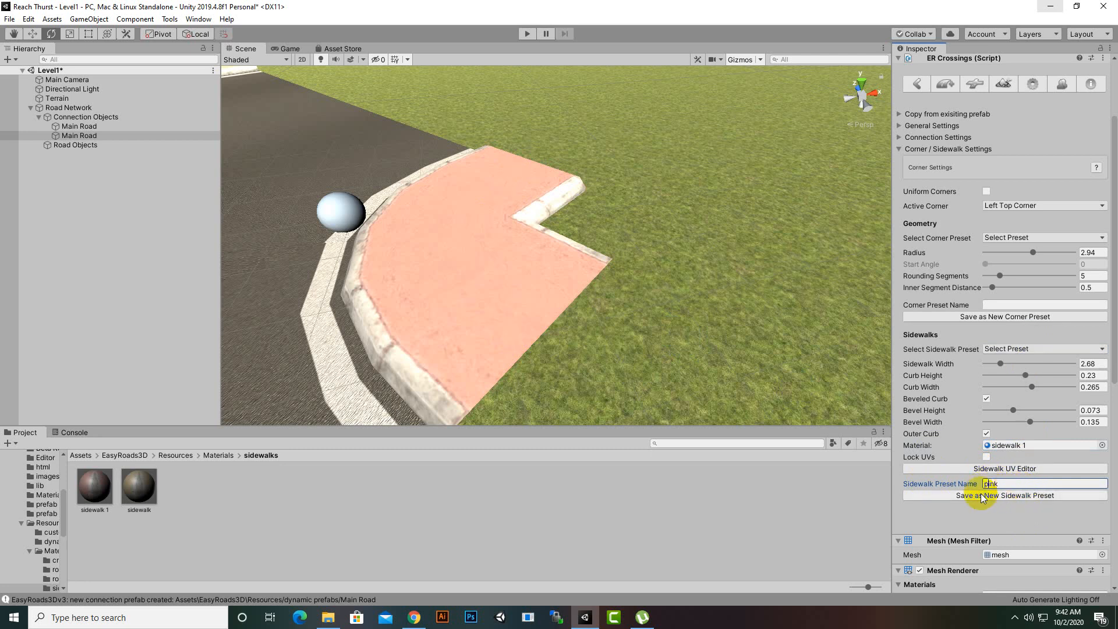
{"action": "left_click", "coordinate": [1023, 348]}
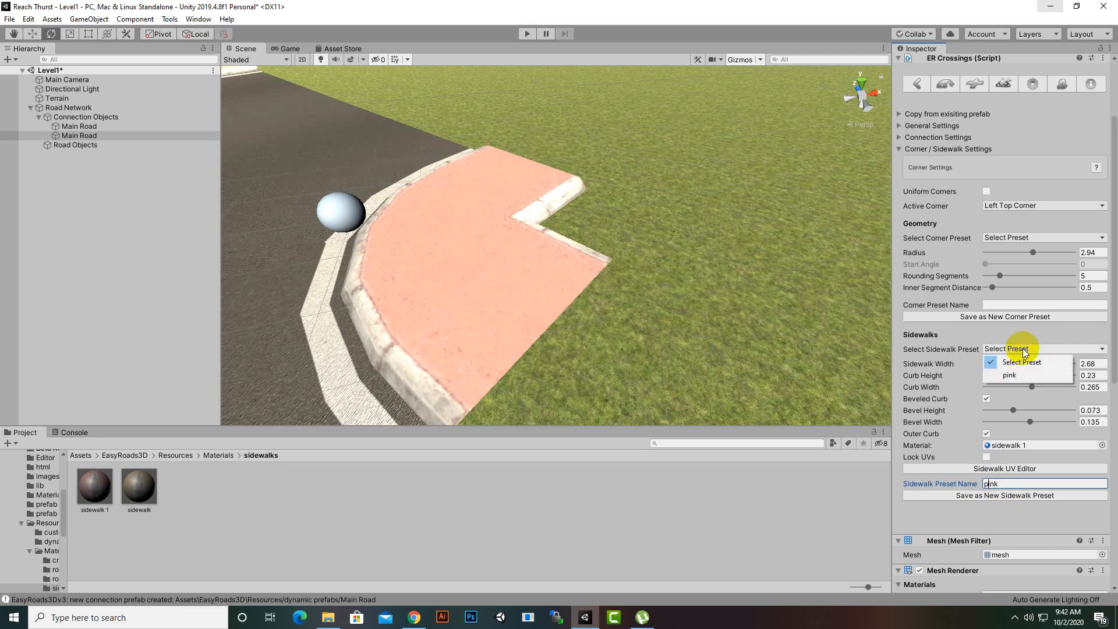
{"action": "left_click", "coordinate": [1011, 376]}
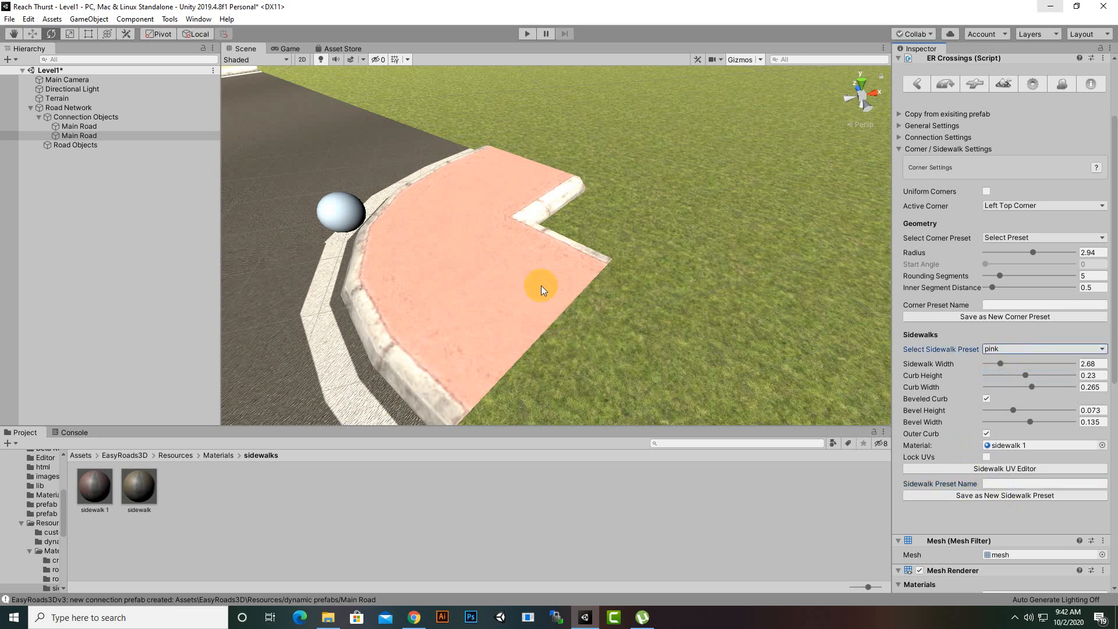
Step: Make the Right Top Corner active and apply the pink sidewalk preset to it
{"action": "scroll", "coordinate": [574, 278], "scroll_direction": "down", "scroll_amount": 5}
{"action": "scroll", "coordinate": [575, 278], "scroll_direction": "down", "scroll_amount": 2}
{"action": "middle_click_drag", "start_coordinate": [504, 270], "coordinate": [604, 243]}
{"action": "scroll", "coordinate": [623, 241], "scroll_direction": "up", "scroll_amount": 2}
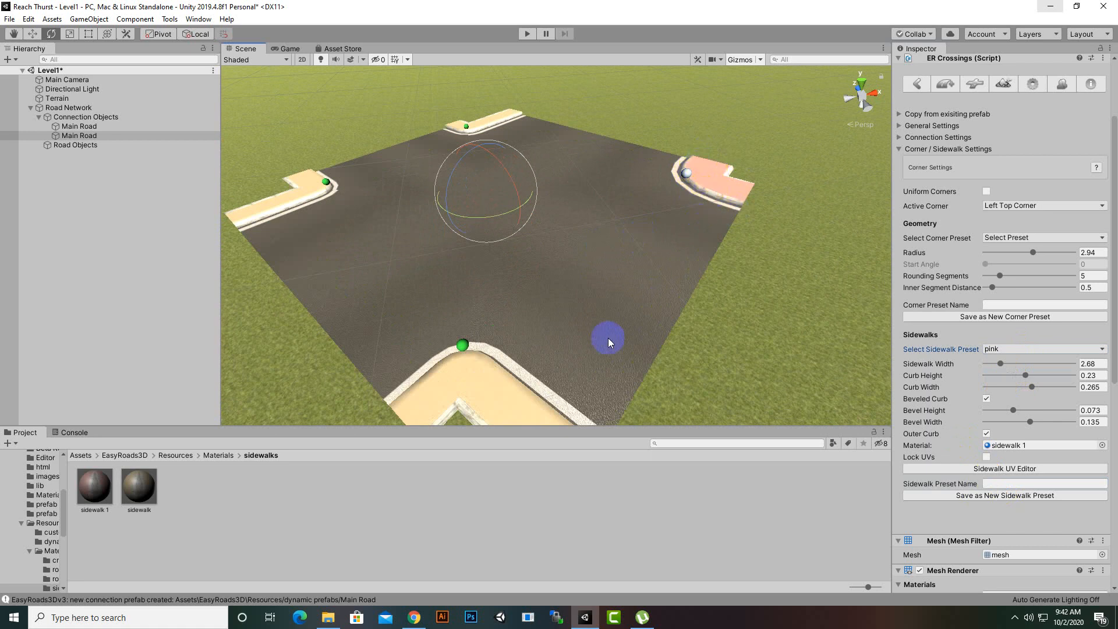
{"action": "middle_click_drag", "start_coordinate": [608, 338], "coordinate": [615, 291]}
{"action": "scroll", "coordinate": [545, 271], "scroll_direction": "up", "scroll_amount": 2}
{"action": "left_click", "coordinate": [569, 268]}
{"action": "middle_click_drag", "start_coordinate": [545, 272], "coordinate": [627, 274]}
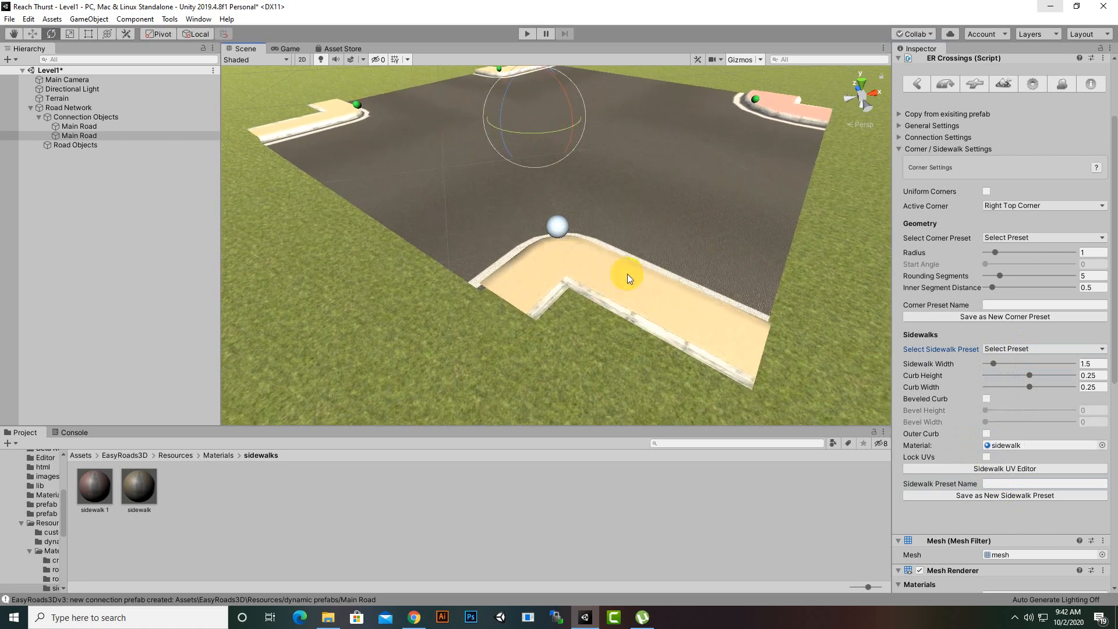
{"action": "middle_click_drag", "start_coordinate": [574, 243], "coordinate": [575, 309]}
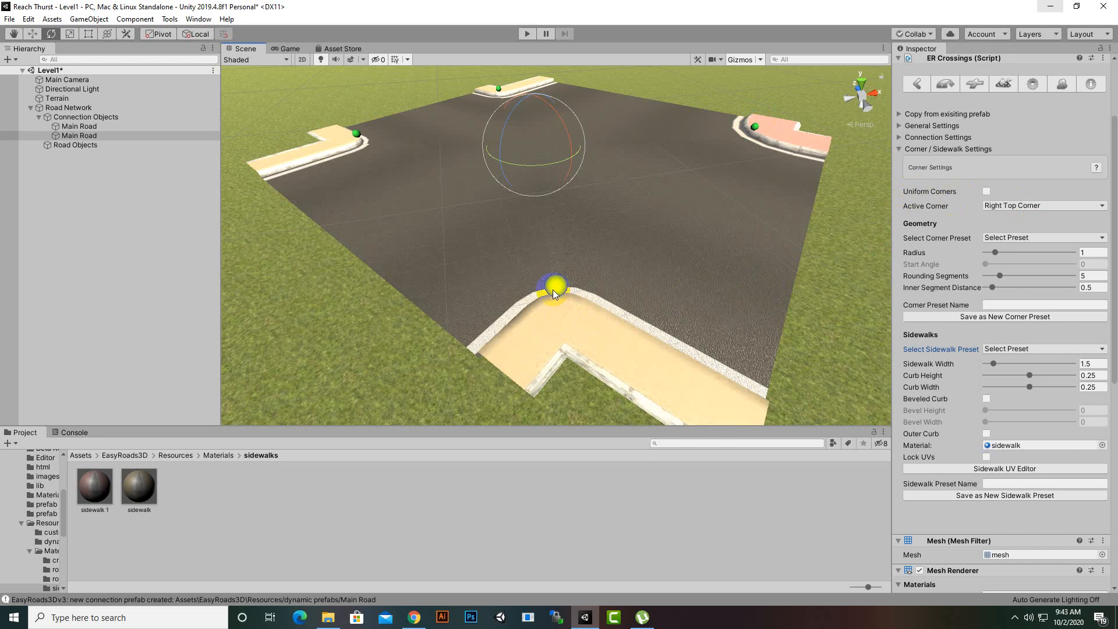
{"action": "left_click", "coordinate": [1052, 346]}
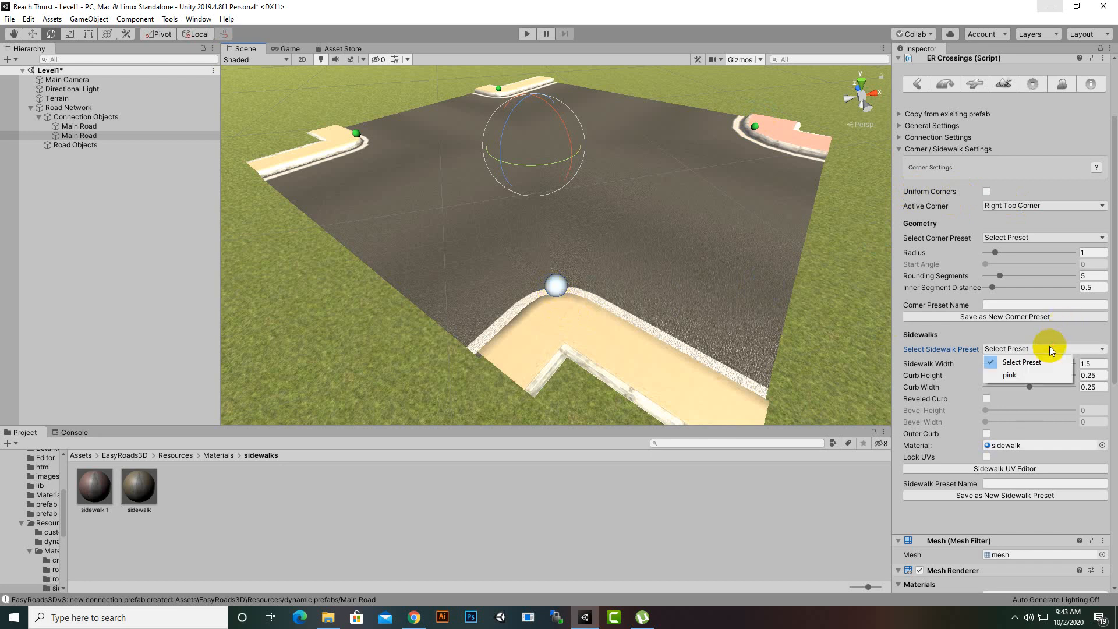
{"action": "left_click", "coordinate": [1014, 372]}
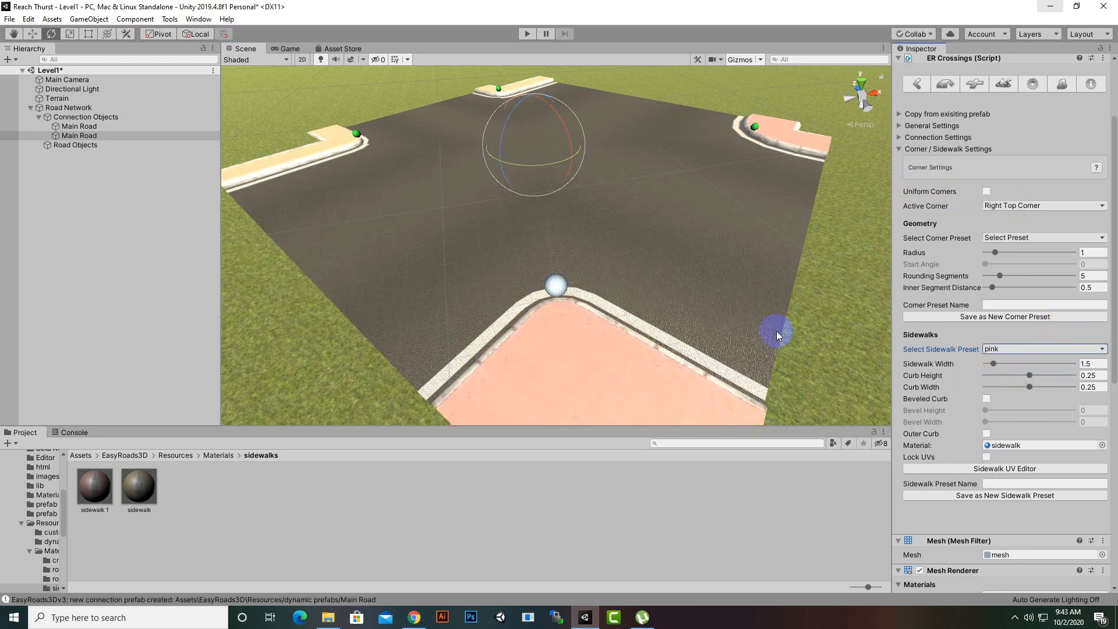
{"action": "middle_click_drag", "start_coordinate": [776, 326], "coordinate": [789, 282]}
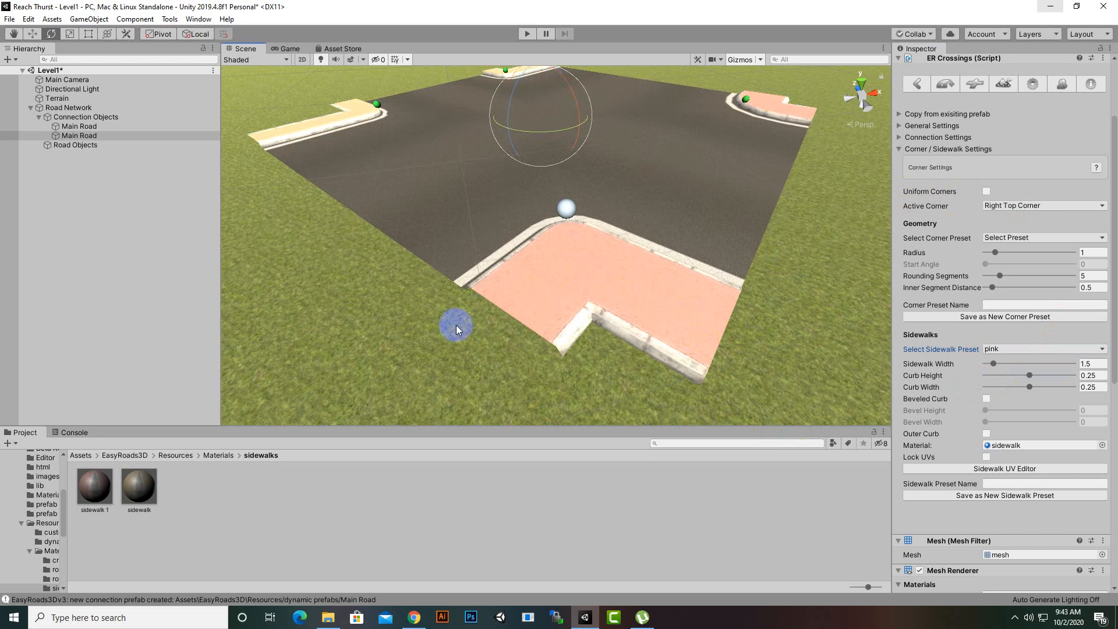
{"action": "scroll", "coordinate": [618, 338], "scroll_direction": "up", "scroll_amount": 3}
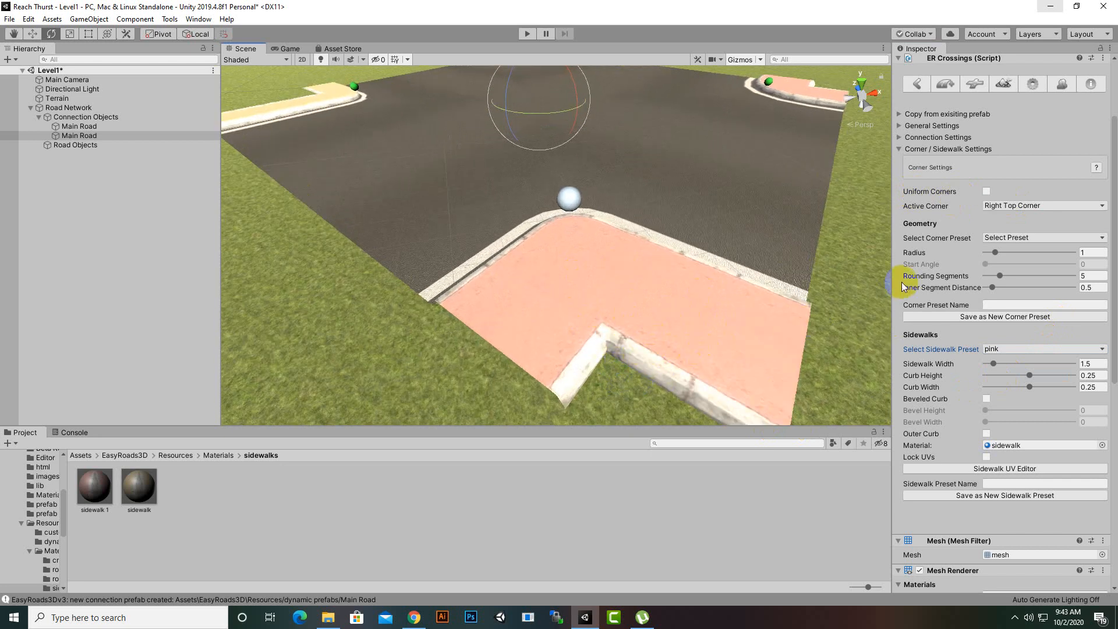
Step: Enable Uniform Corners so all four corners of the Main Road crossing share the same sidewalk settings
{"action": "scroll", "coordinate": [902, 282], "scroll_direction": "down", "scroll_amount": 8}
{"action": "scroll", "coordinate": [843, 258], "scroll_direction": "up", "scroll_amount": 3}
{"action": "scroll", "coordinate": [945, 276], "scroll_direction": "up", "scroll_amount": 3}
{"action": "scroll", "coordinate": [945, 276], "scroll_direction": "up", "scroll_amount": 8}
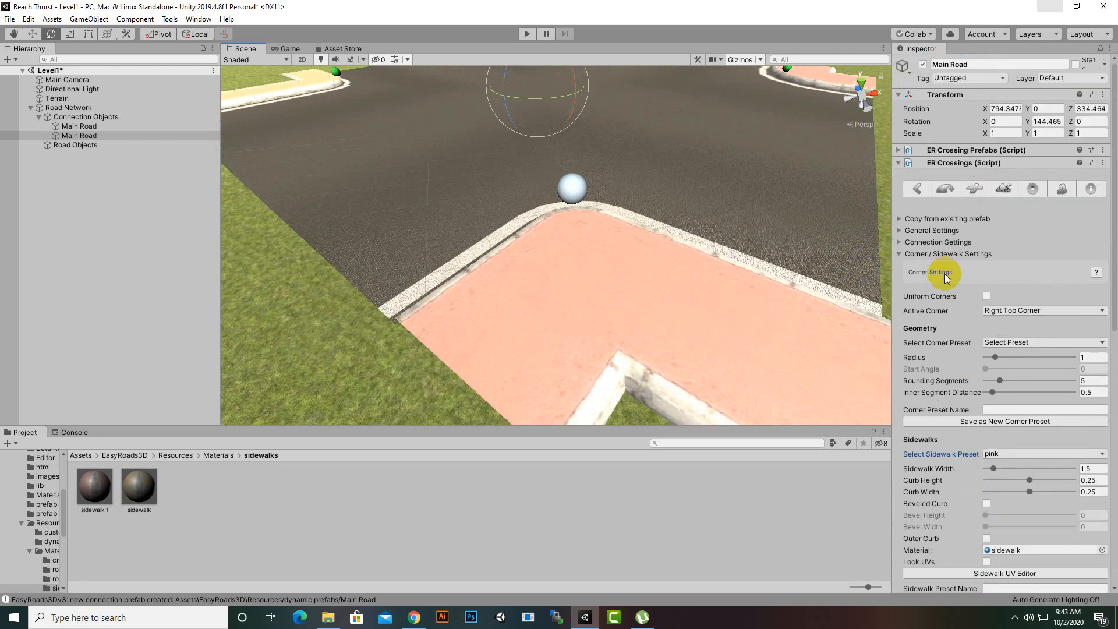
{"action": "scroll", "coordinate": [701, 244], "scroll_direction": "down", "scroll_amount": 3}
{"action": "middle_click_drag", "start_coordinate": [772, 257], "coordinate": [790, 362]}
{"action": "left_click", "coordinate": [983, 297]}
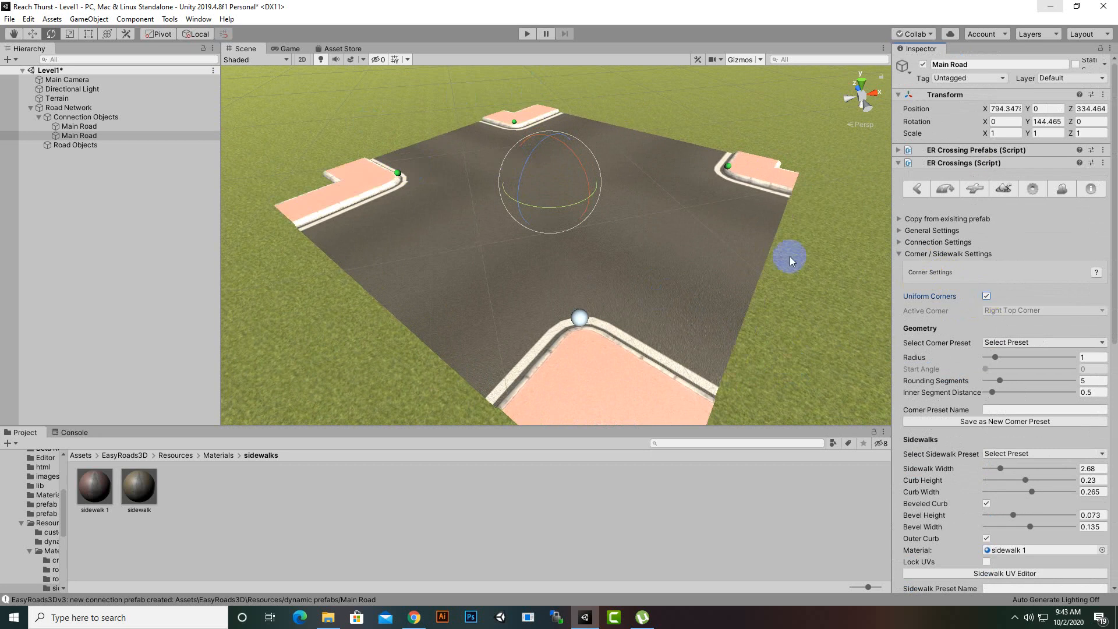
{"action": "scroll", "coordinate": [791, 284], "scroll_direction": "down", "scroll_amount": 2}
{"action": "middle_click_drag", "start_coordinate": [792, 284], "coordinate": [685, 298]}
{"action": "scroll", "coordinate": [684, 299], "scroll_direction": "down", "scroll_amount": 2}
{"action": "scroll", "coordinate": [597, 312], "scroll_direction": "up", "scroll_amount": 4}
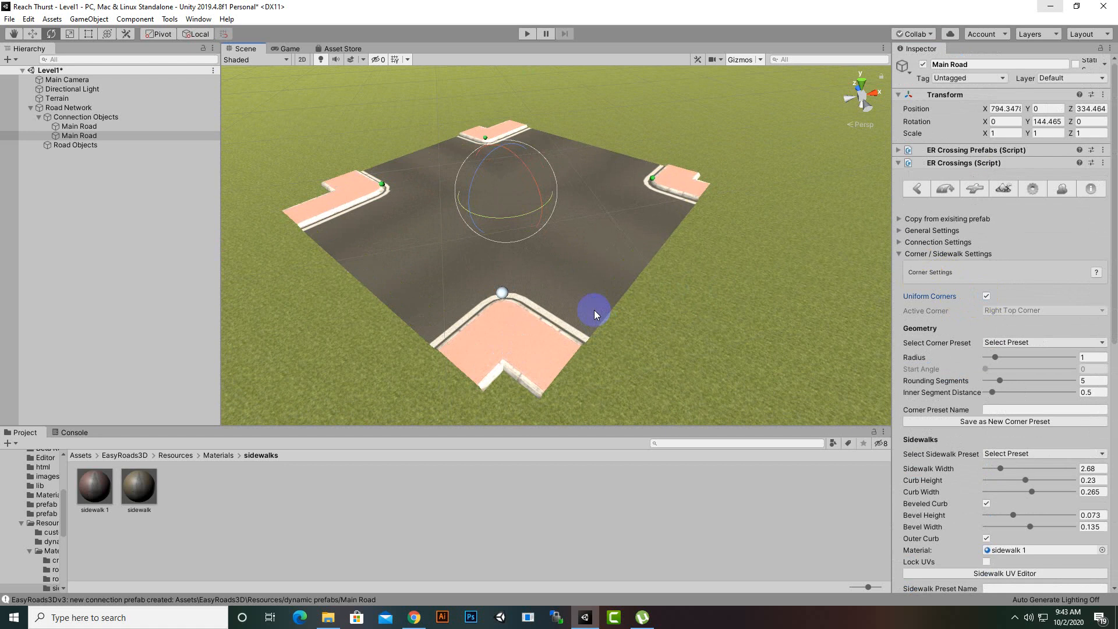
Step: Collapse the Corner / Sidewalk Settings and review the crossing's remaining mesh, lighting and collider components
{"action": "scroll", "coordinate": [1060, 395], "scroll_direction": "down", "scroll_amount": 8}
{"action": "scroll", "coordinate": [960, 196], "scroll_direction": "up", "scroll_amount": 4}
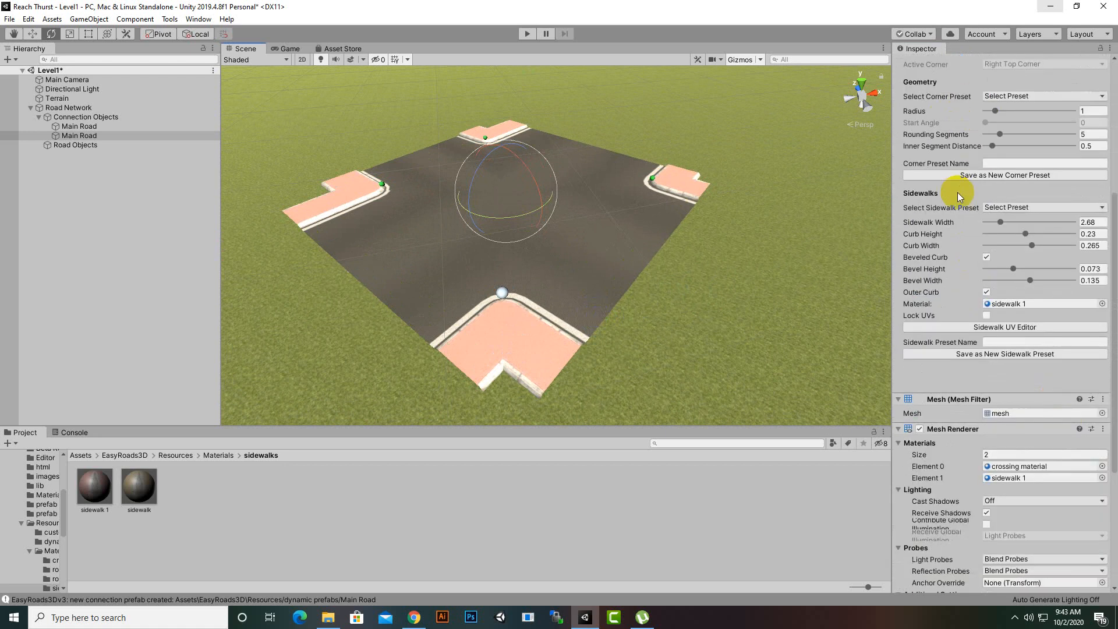
{"action": "scroll", "coordinate": [909, 163], "scroll_direction": "up", "scroll_amount": 3}
{"action": "left_click", "coordinate": [909, 217]}
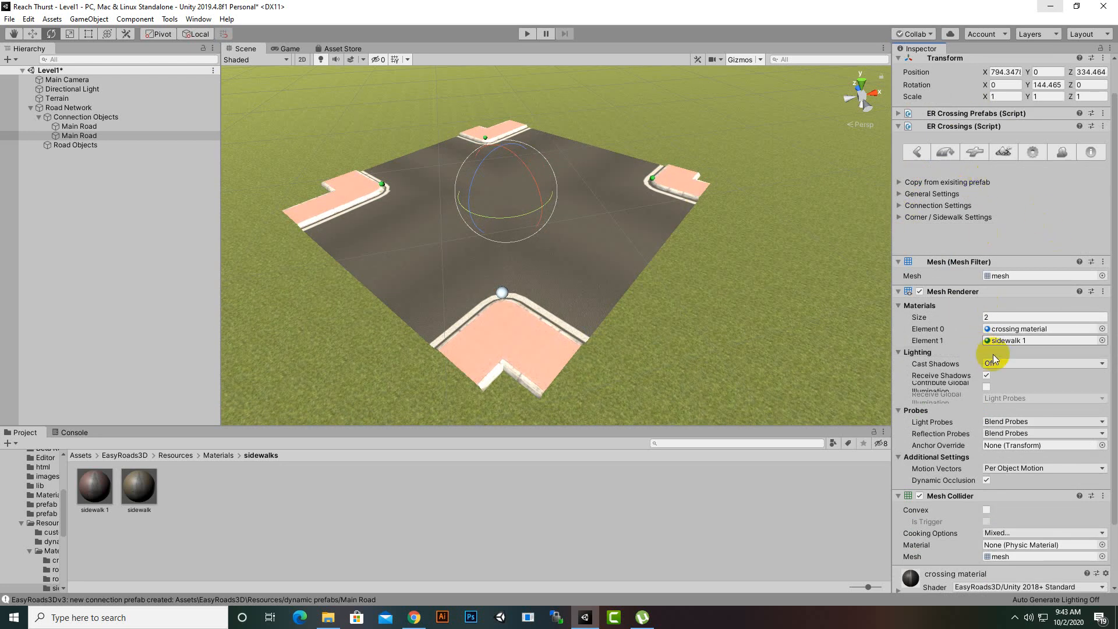
{"action": "scroll", "coordinate": [1002, 367], "scroll_direction": "down", "scroll_amount": 2}
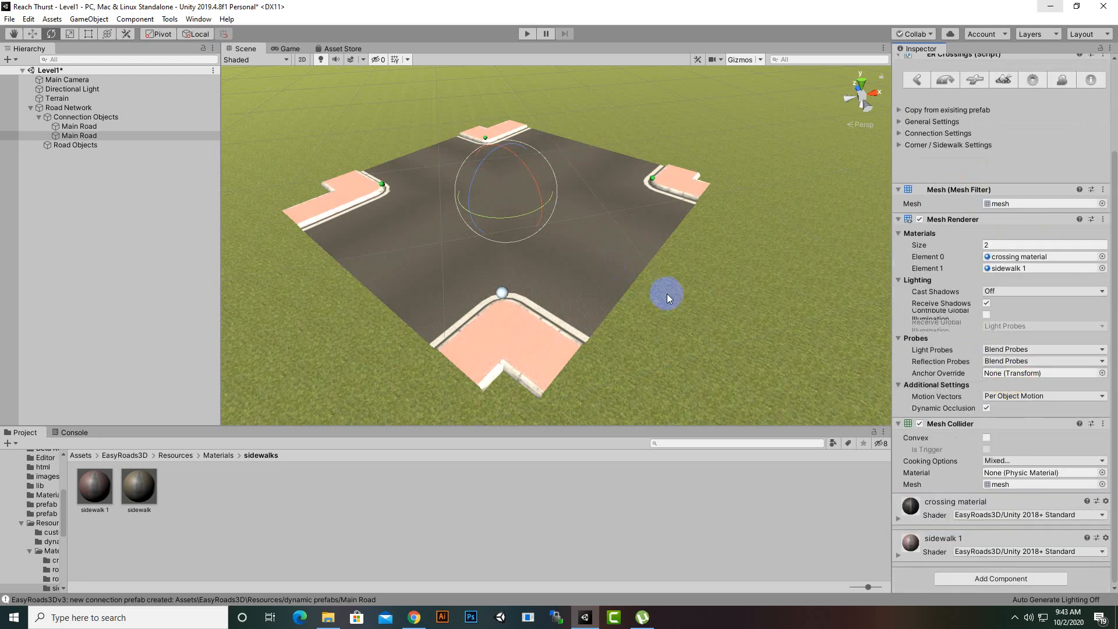
{"action": "scroll", "coordinate": [672, 296], "scroll_direction": "down", "scroll_amount": 2}
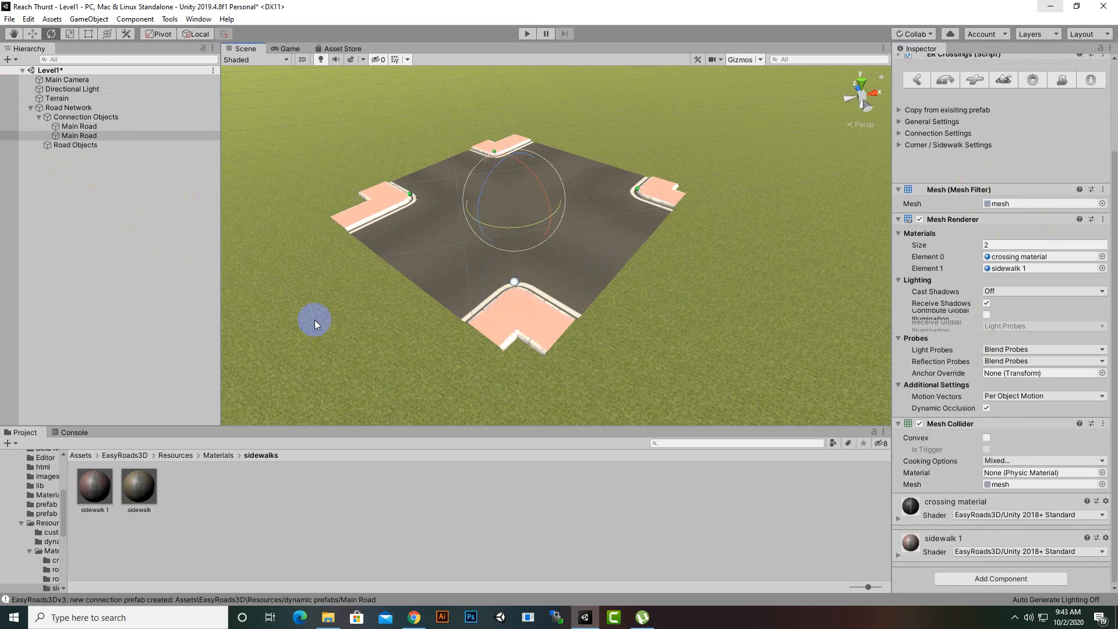
Step: Select the Road Network and pull a new road about 30 m long out of one of the crossing's connection points
{"action": "left_click", "coordinate": [100, 118]}
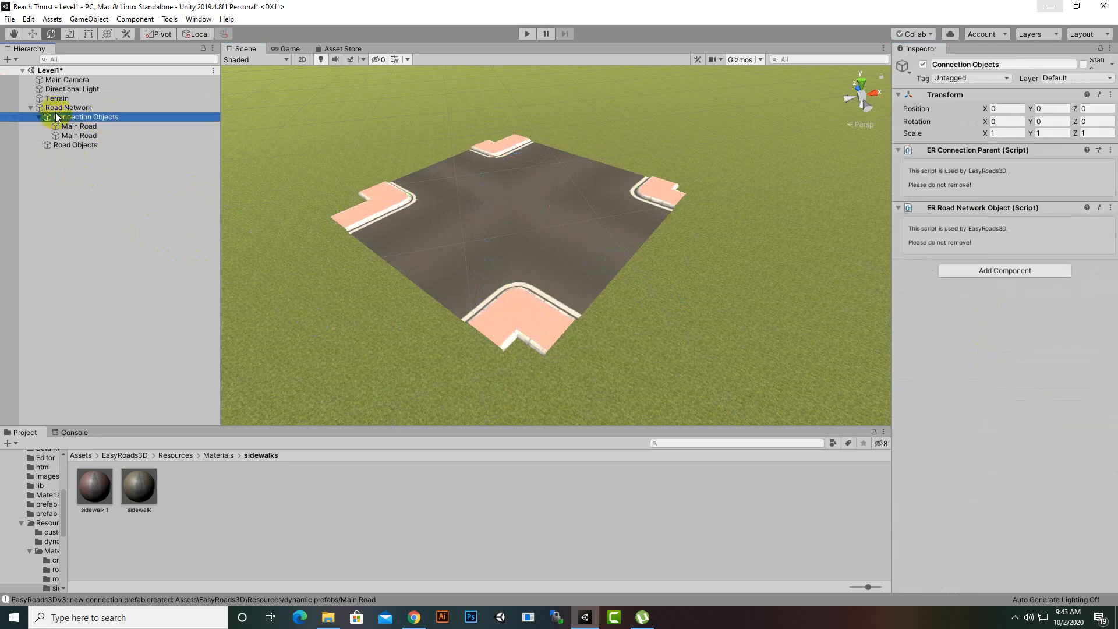
{"action": "left_click", "coordinate": [54, 109]}
{"action": "left_click", "coordinate": [703, 302]}
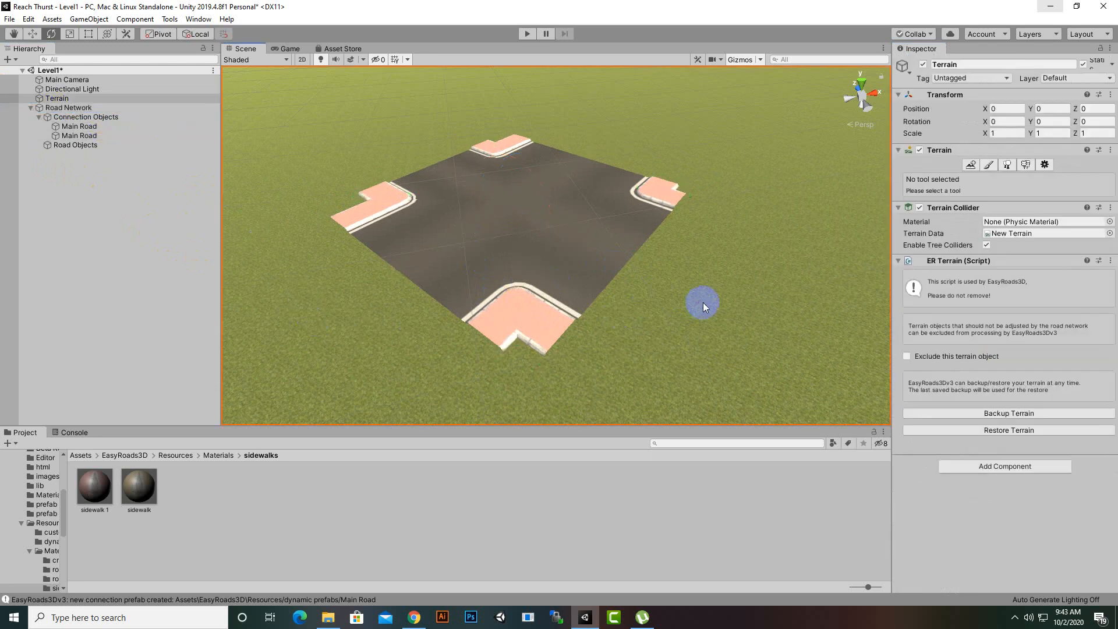
{"action": "left_click", "coordinate": [576, 281]}
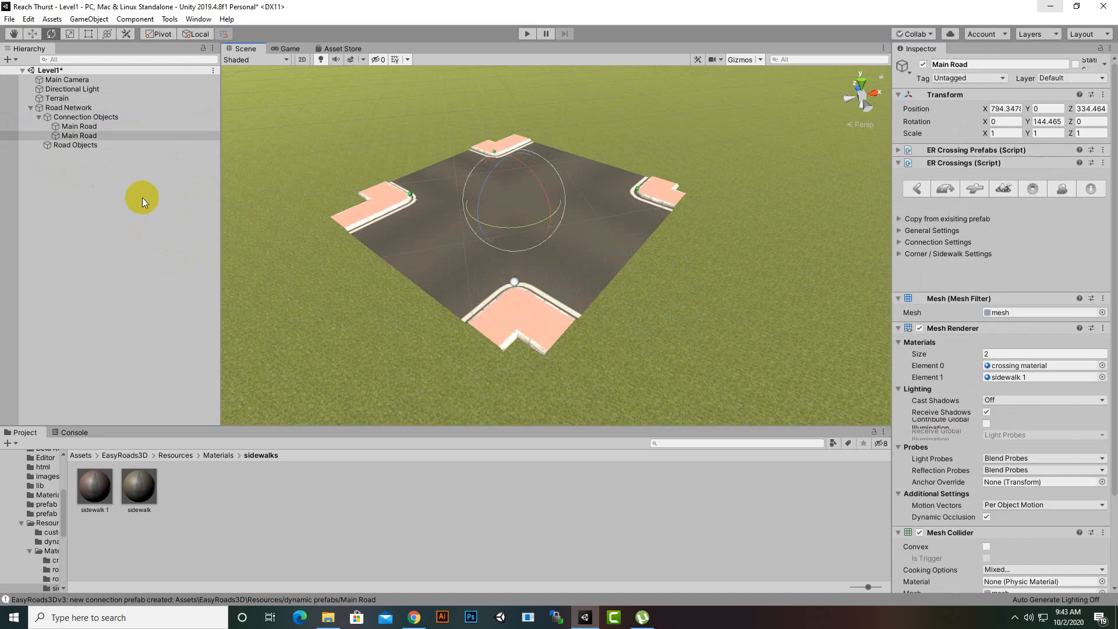
{"action": "left_click", "coordinate": [100, 118]}
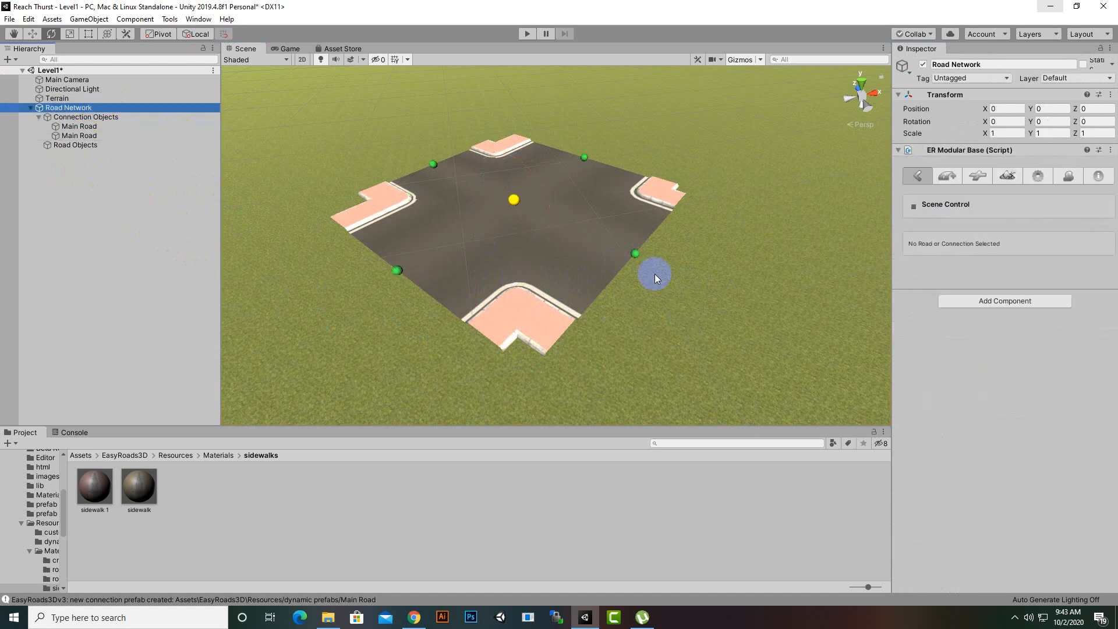
{"action": "scroll", "coordinate": [655, 274], "scroll_direction": "down", "scroll_amount": 5}
{"action": "left_click_drag", "start_coordinate": [596, 250], "coordinate": [844, 368]}
{"action": "scroll", "coordinate": [427, 348], "scroll_direction": "down", "scroll_amount": 5}
{"action": "scroll", "coordinate": [509, 336], "scroll_direction": "down", "scroll_amount": 1}
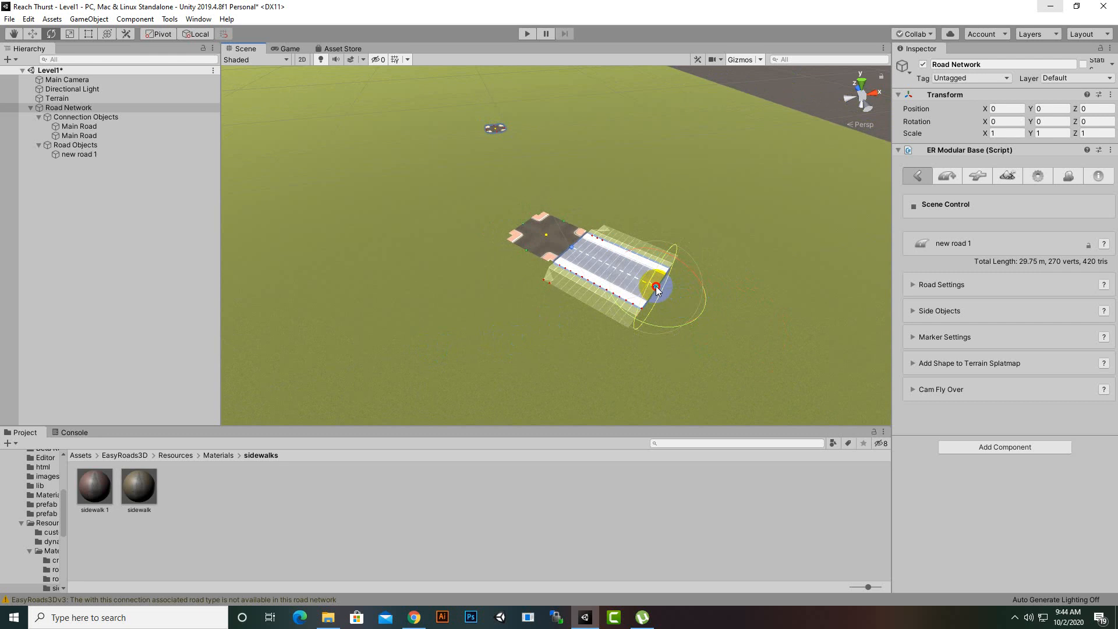
Step: Switch to the Move tool and shift the new road's end marker straight outward to lengthen the road to about 66 m
{"action": "left_click", "coordinate": [33, 34]}
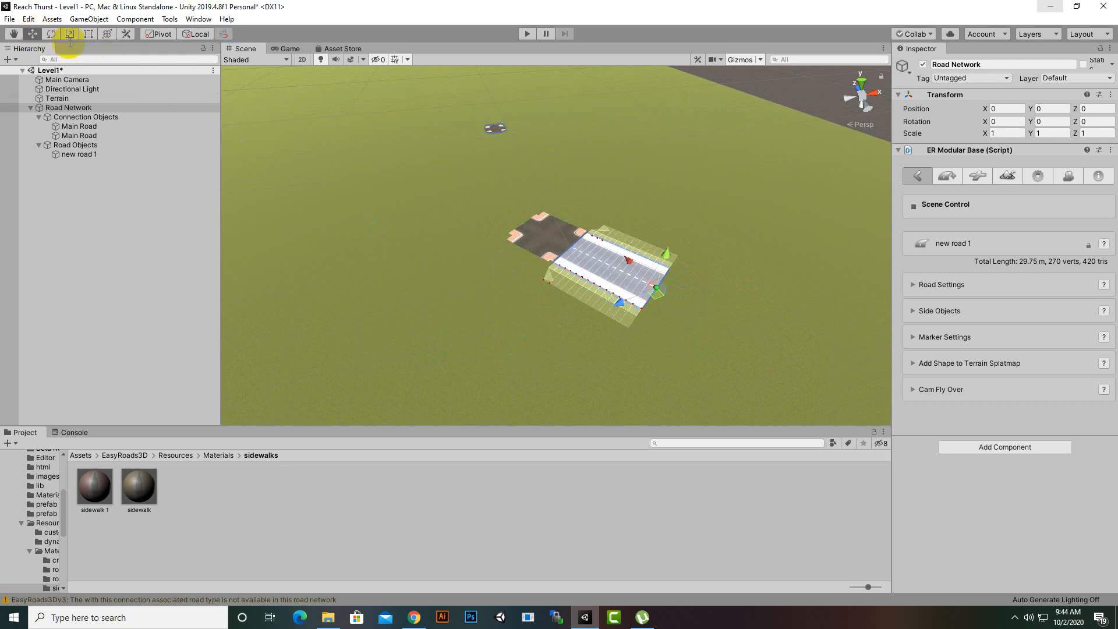
{"action": "left_click", "coordinate": [618, 303]}
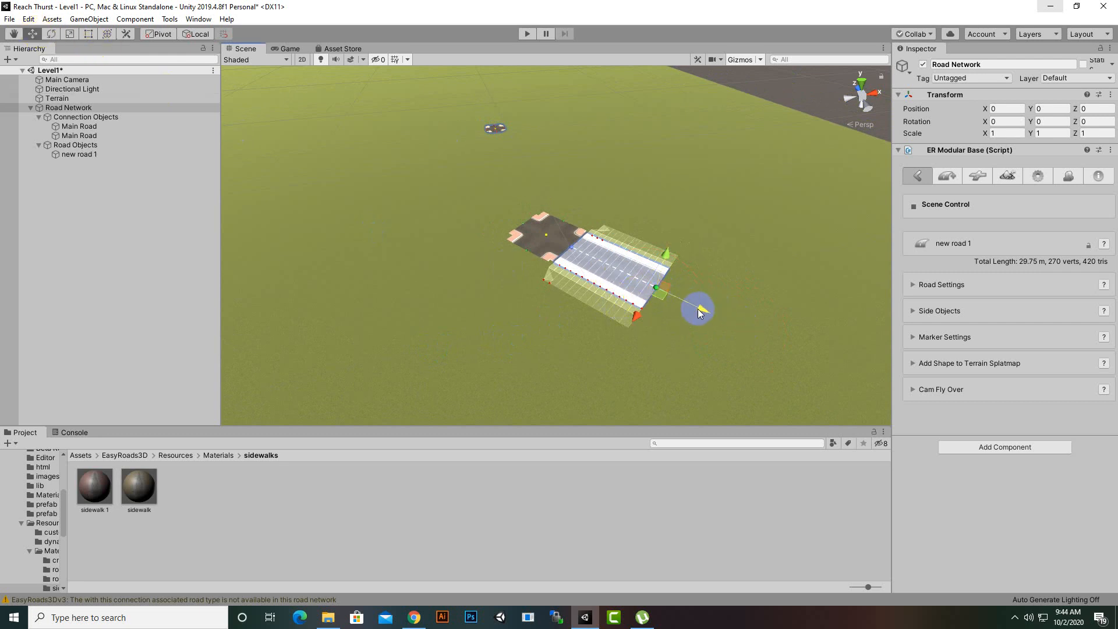
{"action": "left_click_drag", "start_coordinate": [698, 309], "coordinate": [855, 385]}
{"action": "scroll", "coordinate": [446, 298], "scroll_direction": "down", "scroll_amount": 3}
{"action": "middle_click_drag", "start_coordinate": [741, 341], "coordinate": [625, 305]}
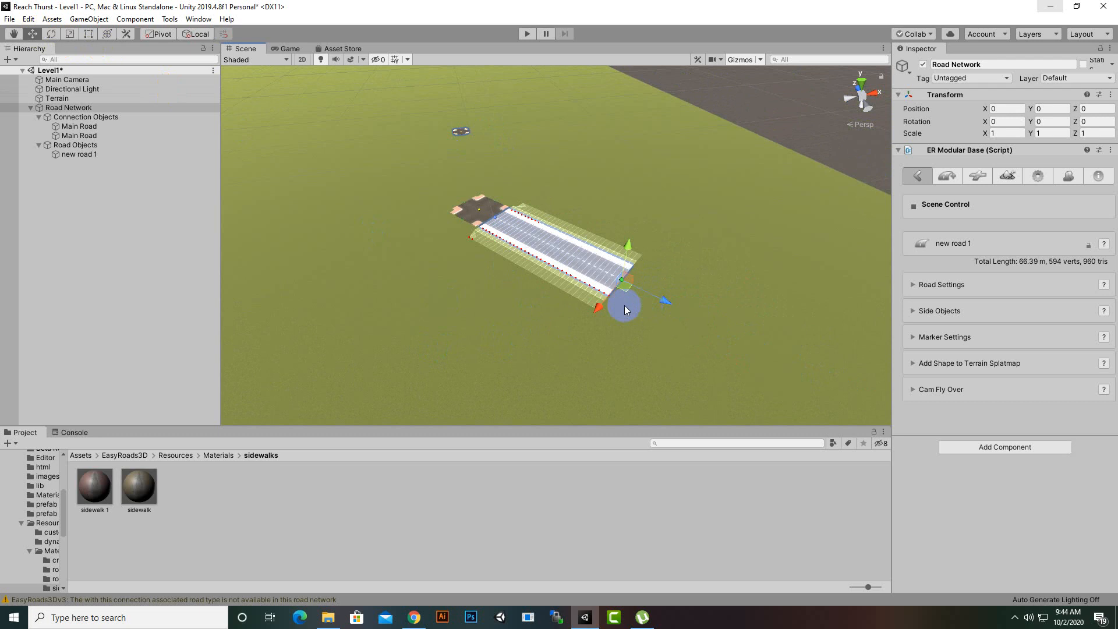
Step: Reposition the new road's end marker sideways across the terrain to bend it into a curve about 143 m long
{"action": "mouse_move", "coordinate": [602, 315]}
{"action": "left_mouse_down"}
{"action": "mouse_move", "coordinate": [579, 327]}
{"action": "mouse_move", "coordinate": [676, 352]}
{"action": "left_mouse_up"}
{"action": "scroll", "coordinate": [700, 299], "scroll_direction": "down", "scroll_amount": 8}
{"action": "mouse_move", "coordinate": [559, 312]}
{"action": "left_mouse_down"}
{"action": "mouse_move", "coordinate": [503, 342]}
{"action": "mouse_move", "coordinate": [550, 339]}
{"action": "mouse_move", "coordinate": [553, 390]}
{"action": "left_mouse_up"}
{"action": "scroll", "coordinate": [637, 324], "scroll_direction": "down", "scroll_amount": 3}
{"action": "left_click_drag", "start_coordinate": [497, 366], "coordinate": [484, 348]}
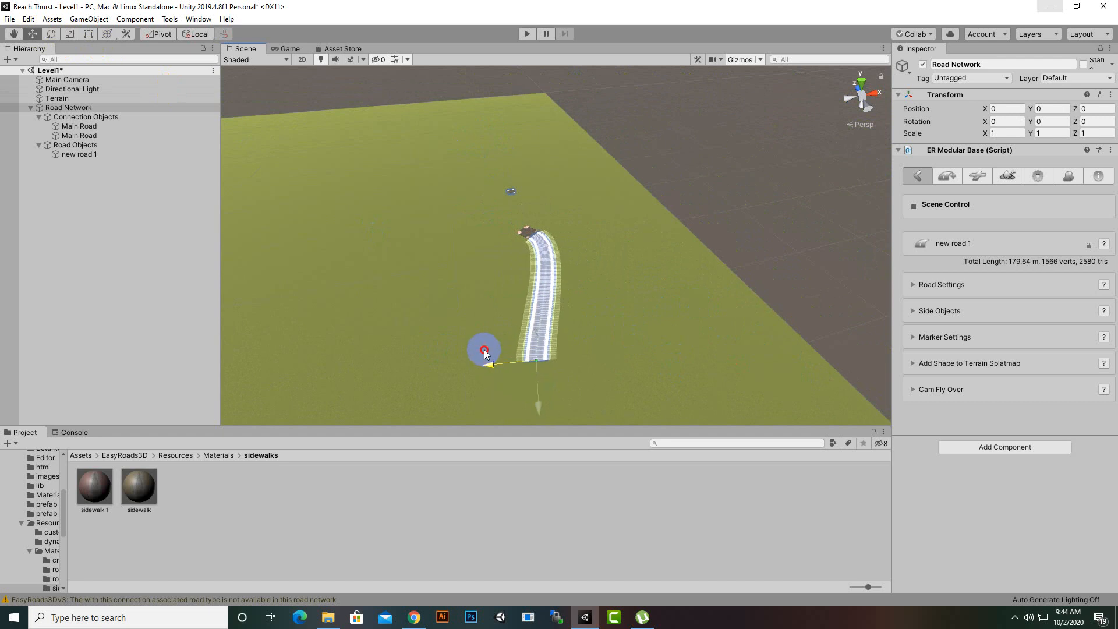
{"action": "mouse_move", "coordinate": [534, 407]}
{"action": "left_mouse_down"}
{"action": "mouse_move", "coordinate": [500, 392]}
{"action": "mouse_move", "coordinate": [505, 363]}
{"action": "mouse_move", "coordinate": [402, 300]}
{"action": "mouse_move", "coordinate": [455, 305]}
{"action": "left_mouse_up"}
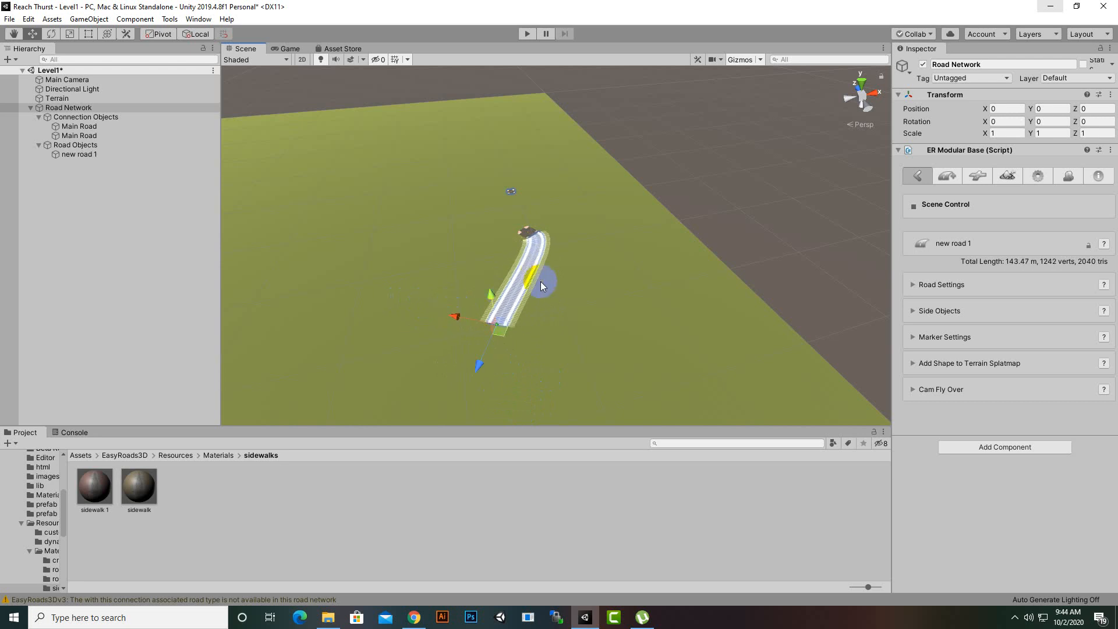
Step: Insert two additional markers along the middle of the new road, one nearer the crossing and one nearer the road's end
{"action": "scroll", "coordinate": [542, 284], "scroll_direction": "up", "scroll_amount": 4}
{"action": "middle_click_drag", "start_coordinate": [551, 302], "coordinate": [652, 292]}
{"action": "scroll", "coordinate": [628, 317], "scroll_direction": "up", "scroll_amount": 2}
{"action": "scroll", "coordinate": [628, 316], "scroll_direction": "up", "scroll_amount": 2}
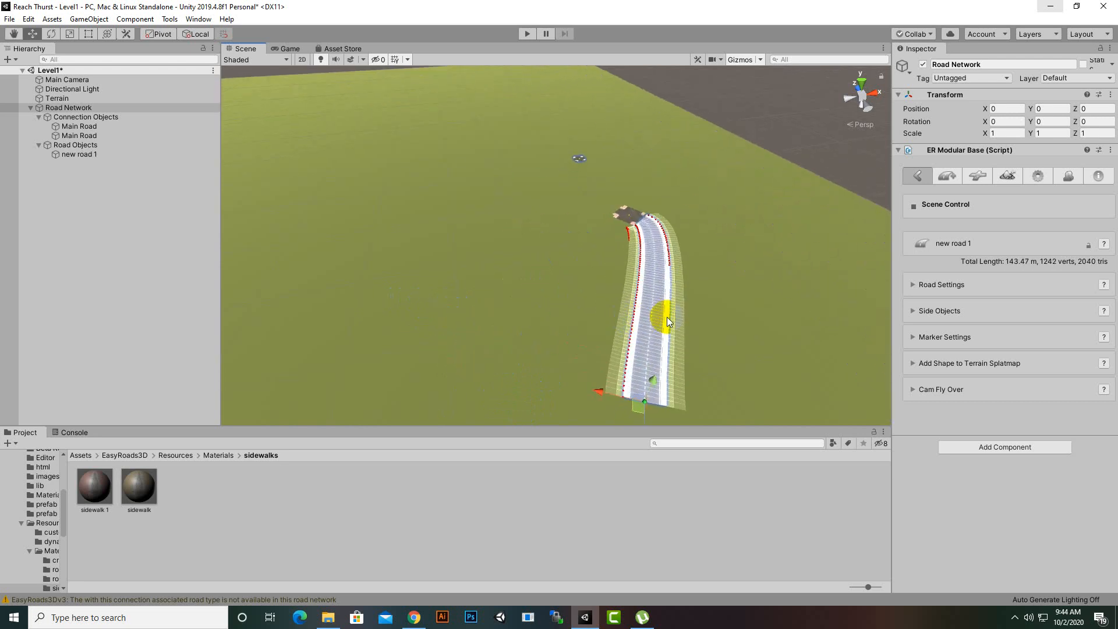
{"action": "scroll", "coordinate": [648, 350], "scroll_direction": "up", "scroll_amount": 2}
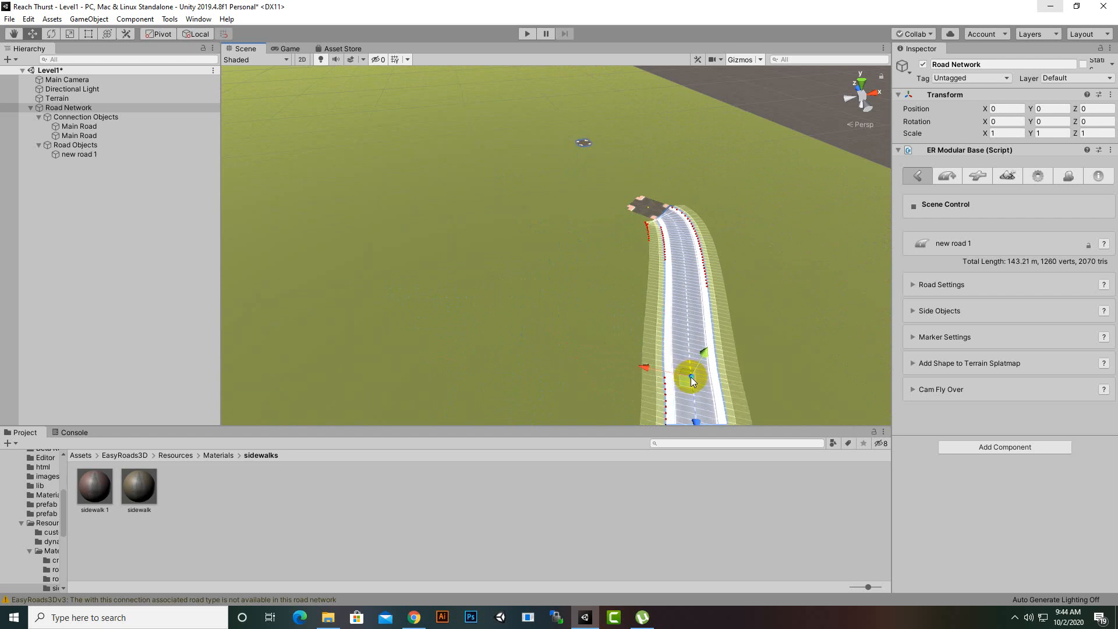
{"action": "left_click", "coordinate": [688, 300]}
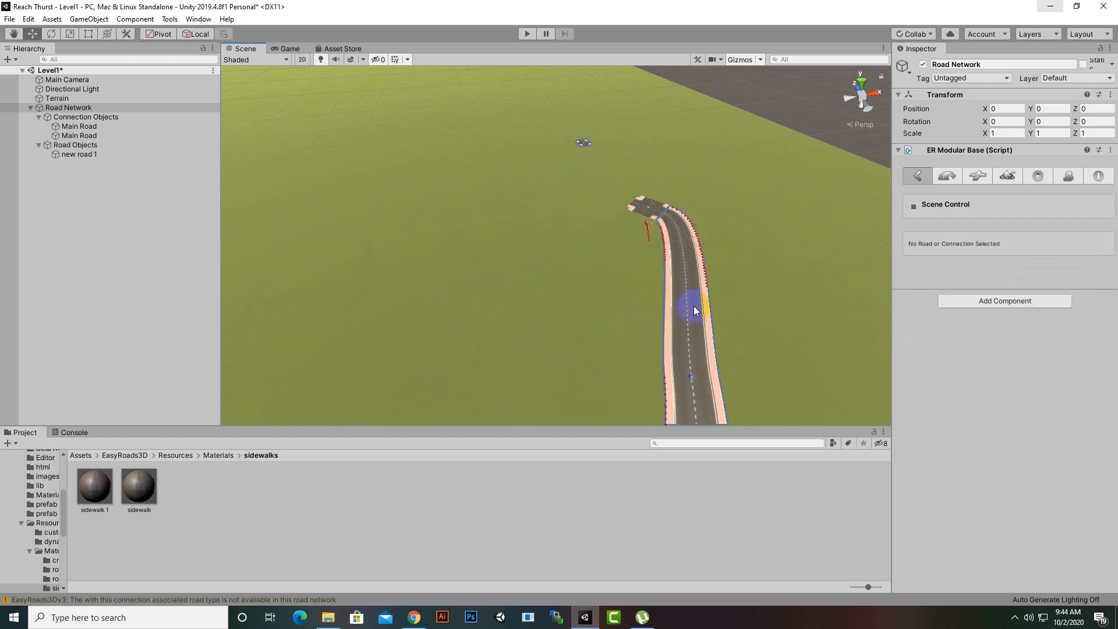
{"action": "left_click", "coordinate": [702, 321]}
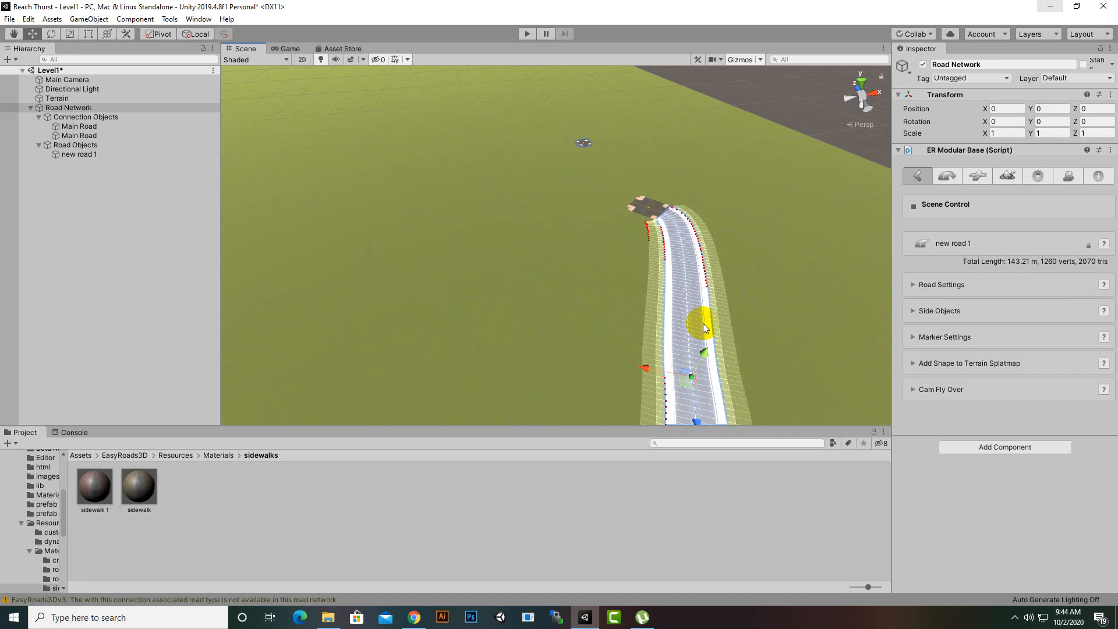
{"action": "left_click", "coordinate": [687, 299]}
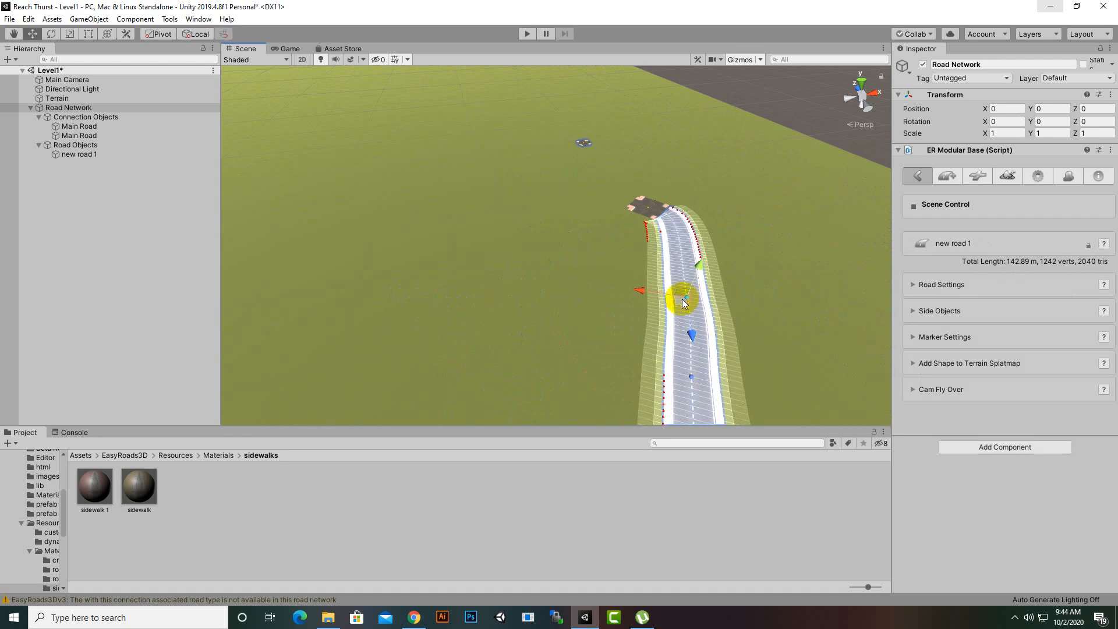
Step: Shift the two inserted markers sideways in opposite directions to form an S-bend, making the road about 187 m long
{"action": "scroll", "coordinate": [610, 324], "scroll_direction": "down", "scroll_amount": 4}
{"action": "left_click_drag", "start_coordinate": [592, 270], "coordinate": [622, 277]}
{"action": "scroll", "coordinate": [633, 334], "scroll_direction": "up", "scroll_amount": 3}
{"action": "left_click", "coordinate": [676, 359]}
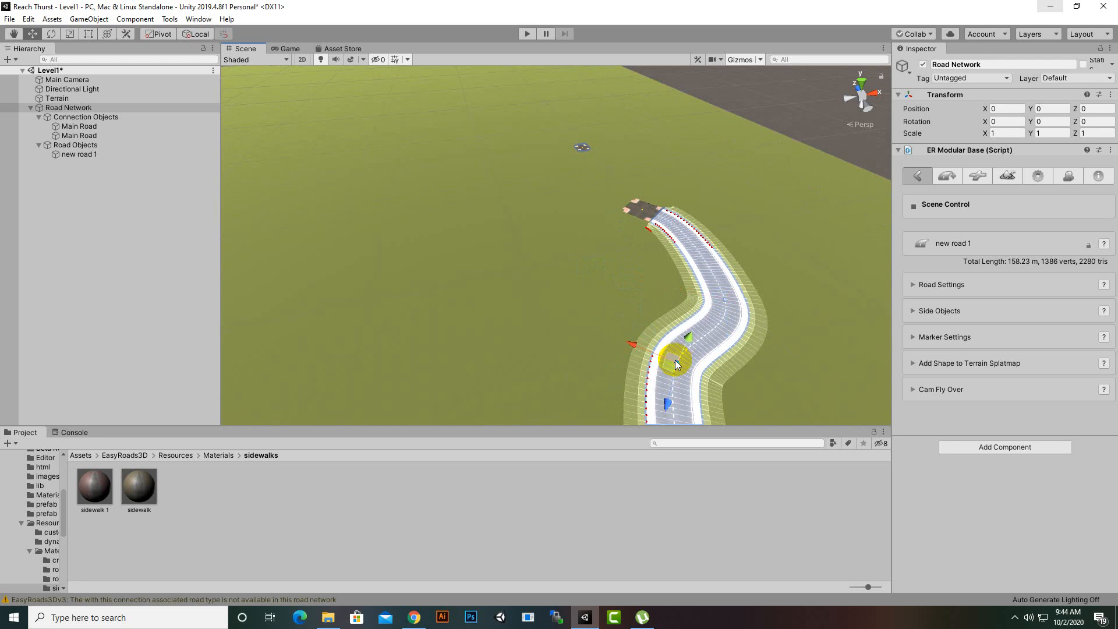
{"action": "left_click_drag", "start_coordinate": [676, 360], "coordinate": [561, 318]}
{"action": "scroll", "coordinate": [757, 391], "scroll_direction": "down", "scroll_amount": 2}
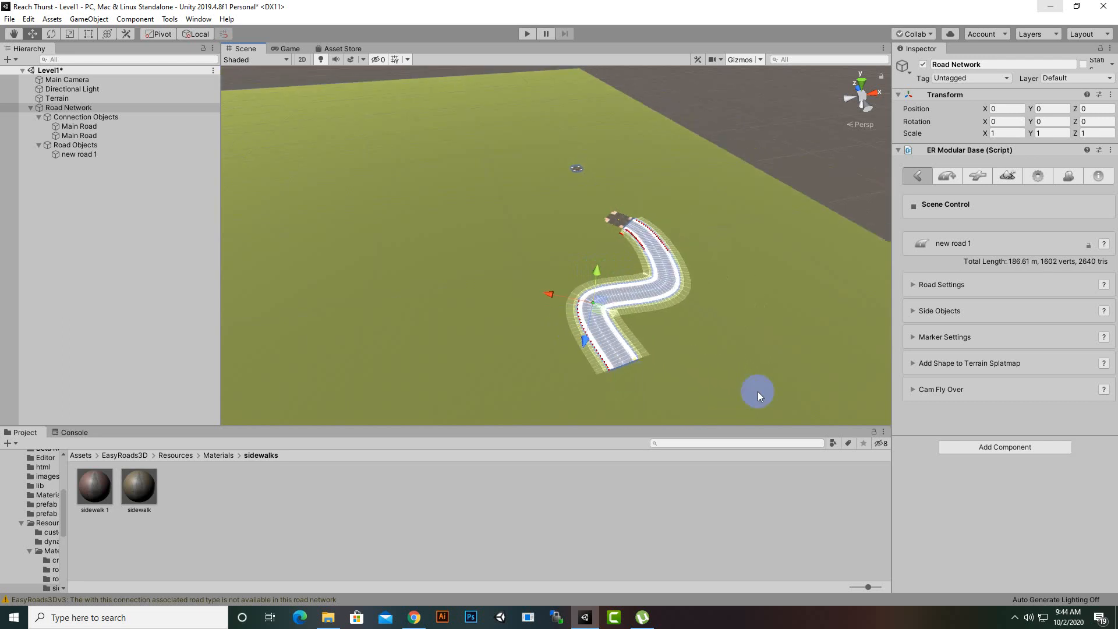
Step: Reposition the road's end marker to open out the second bend and lengthen the road to about 215 m, then deselect it
{"action": "middle_click_drag", "start_coordinate": [758, 392], "coordinate": [724, 351]}
{"action": "scroll", "coordinate": [588, 329], "scroll_direction": "up", "scroll_amount": 2}
{"action": "left_click", "coordinate": [596, 360]}
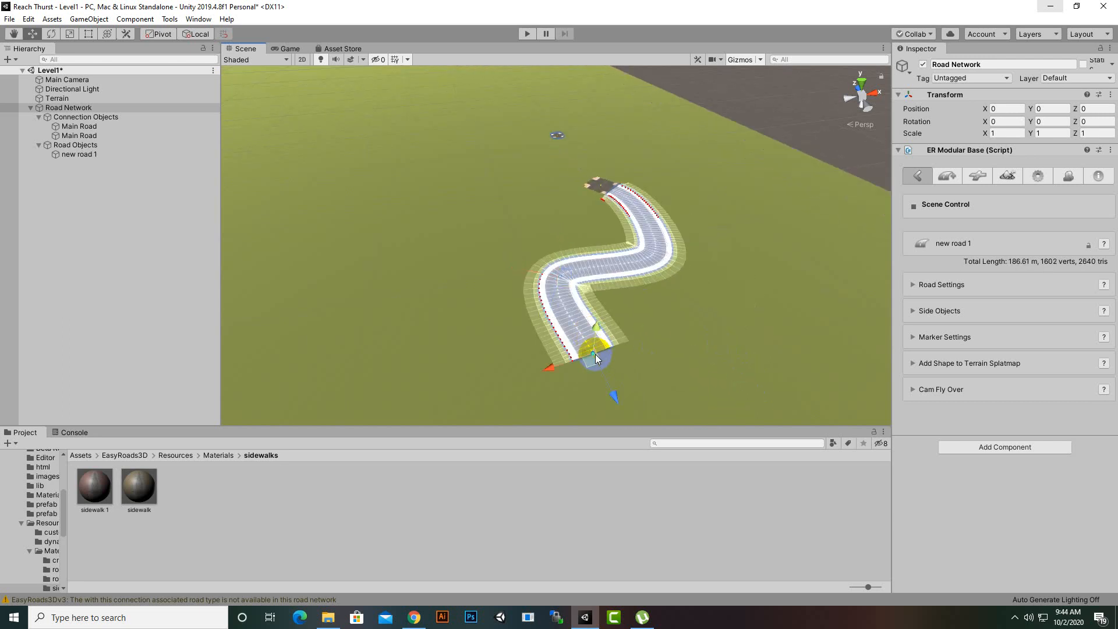
{"action": "mouse_move", "coordinate": [596, 354]}
{"action": "left_mouse_down"}
{"action": "mouse_move", "coordinate": [553, 374]}
{"action": "mouse_move", "coordinate": [474, 369]}
{"action": "mouse_move", "coordinate": [420, 333]}
{"action": "mouse_move", "coordinate": [454, 407]}
{"action": "mouse_move", "coordinate": [419, 357]}
{"action": "mouse_move", "coordinate": [407, 308]}
{"action": "mouse_move", "coordinate": [459, 207]}
{"action": "mouse_move", "coordinate": [485, 217]}
{"action": "left_mouse_up"}
{"action": "scroll", "coordinate": [647, 329], "scroll_direction": "up", "scroll_amount": 4}
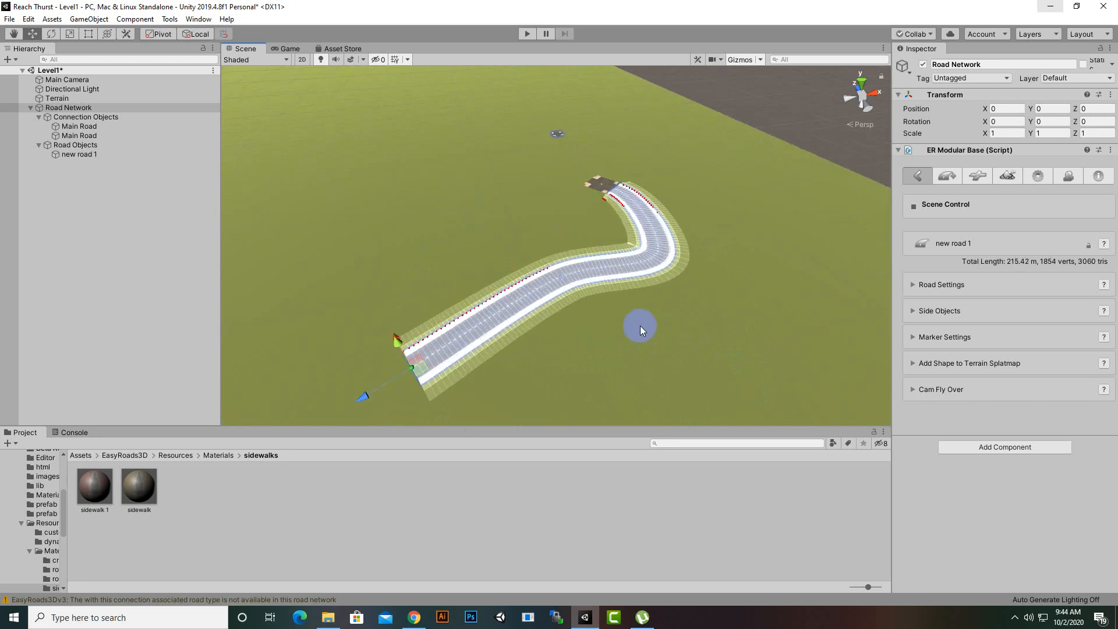
{"action": "left_click", "coordinate": [670, 338]}
Step: Examine the road's bends, sidewalks and connection to the crossing up close and from a distance across the terrain
{"action": "scroll", "coordinate": [683, 335], "scroll_direction": "up", "scroll_amount": 6}
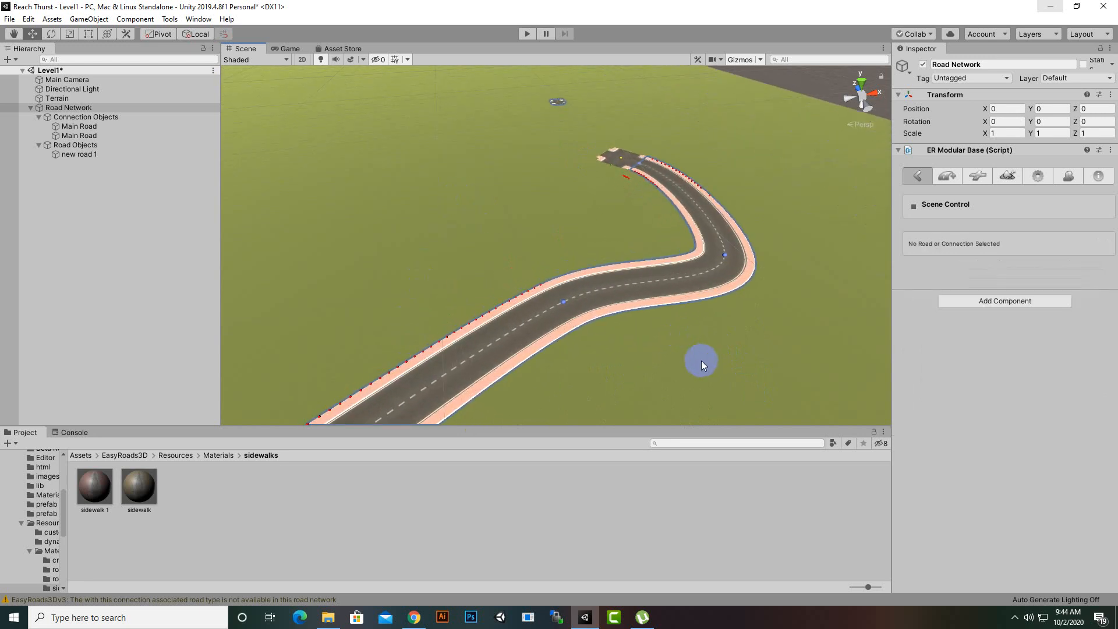
{"action": "scroll", "coordinate": [702, 361], "scroll_direction": "down", "scroll_amount": 5}
{"action": "middle_click_drag", "start_coordinate": [715, 329], "coordinate": [621, 384]}
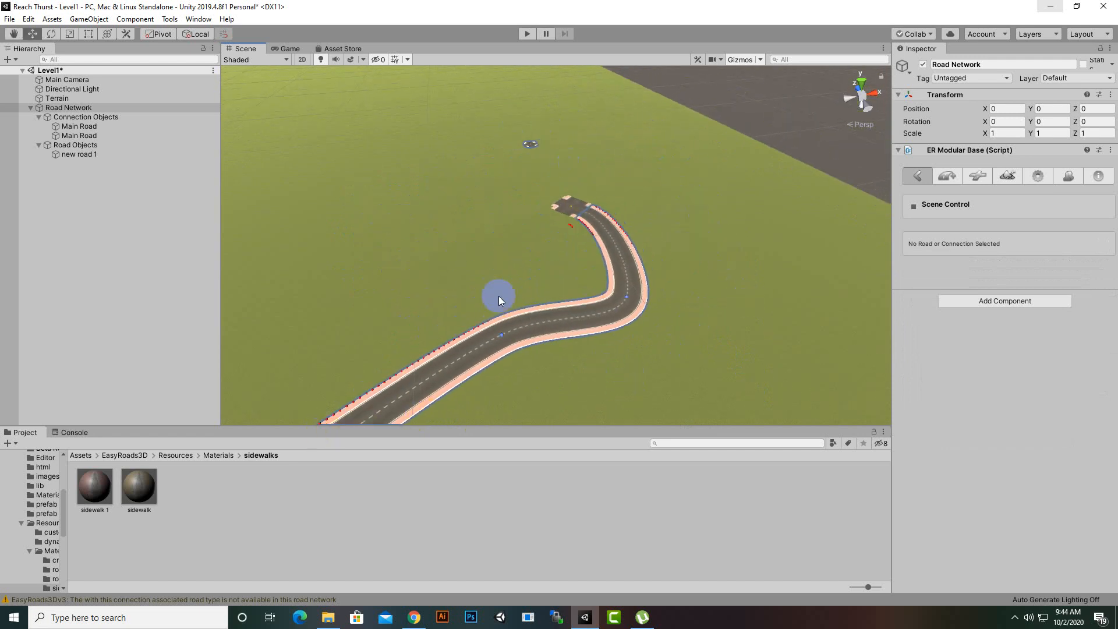
{"action": "scroll", "coordinate": [499, 297], "scroll_direction": "up", "scroll_amount": 2}
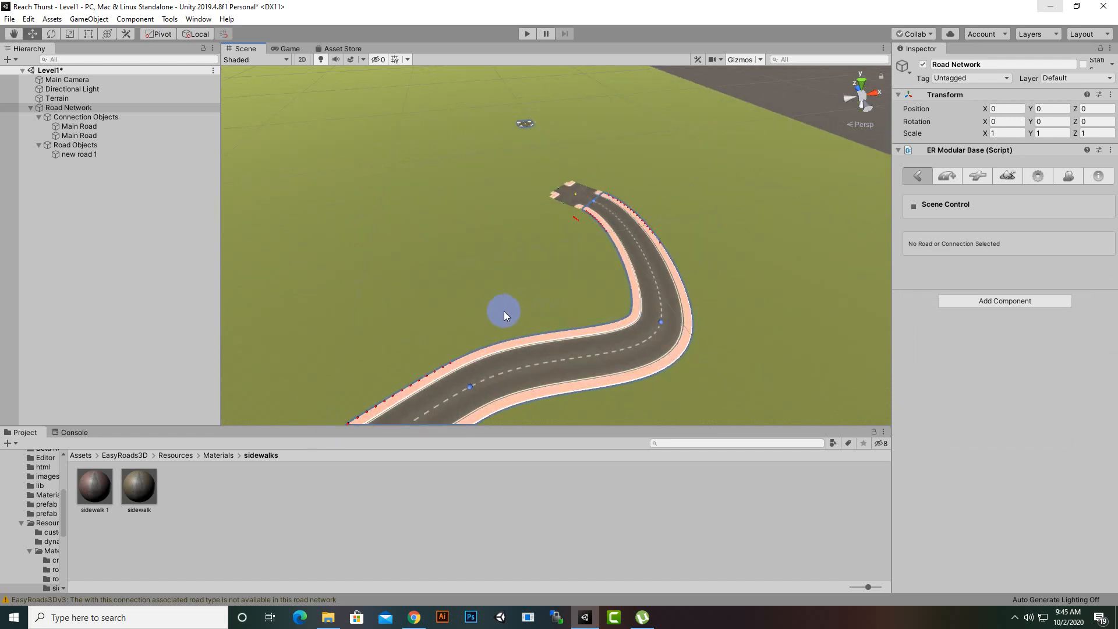
{"action": "middle_click_drag", "start_coordinate": [505, 312], "coordinate": [624, 291]}
{"action": "scroll", "coordinate": [673, 340], "scroll_direction": "down", "scroll_amount": 2}
{"action": "middle_click_drag", "start_coordinate": [673, 339], "coordinate": [590, 318]}
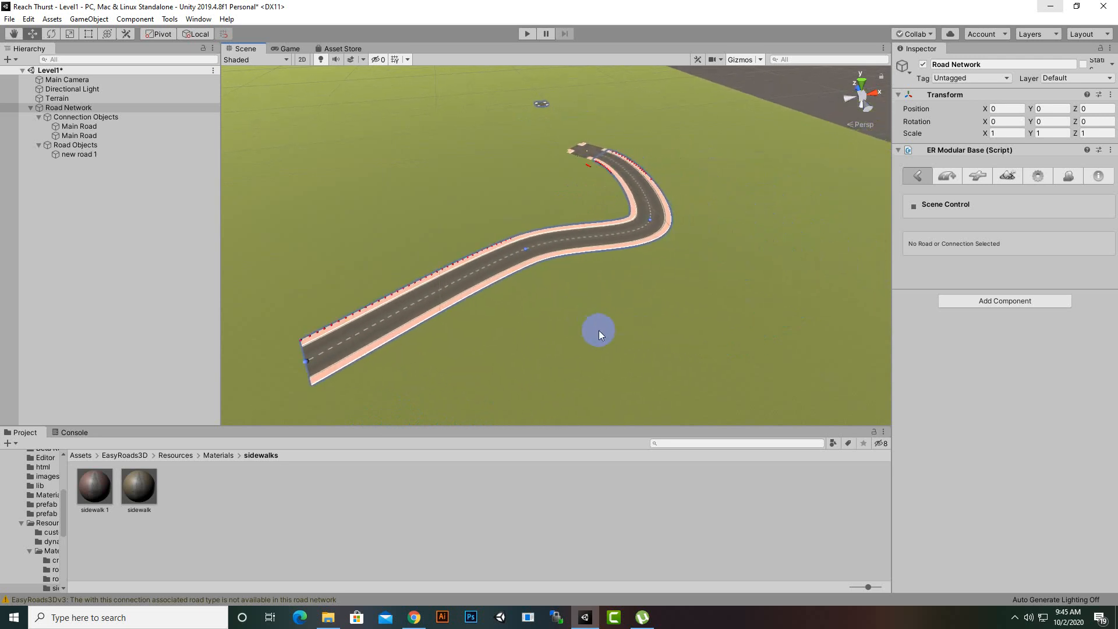
{"action": "scroll", "coordinate": [604, 328], "scroll_direction": "down", "scroll_amount": 3}
{"action": "scroll", "coordinate": [567, 319], "scroll_direction": "up", "scroll_amount": 3}
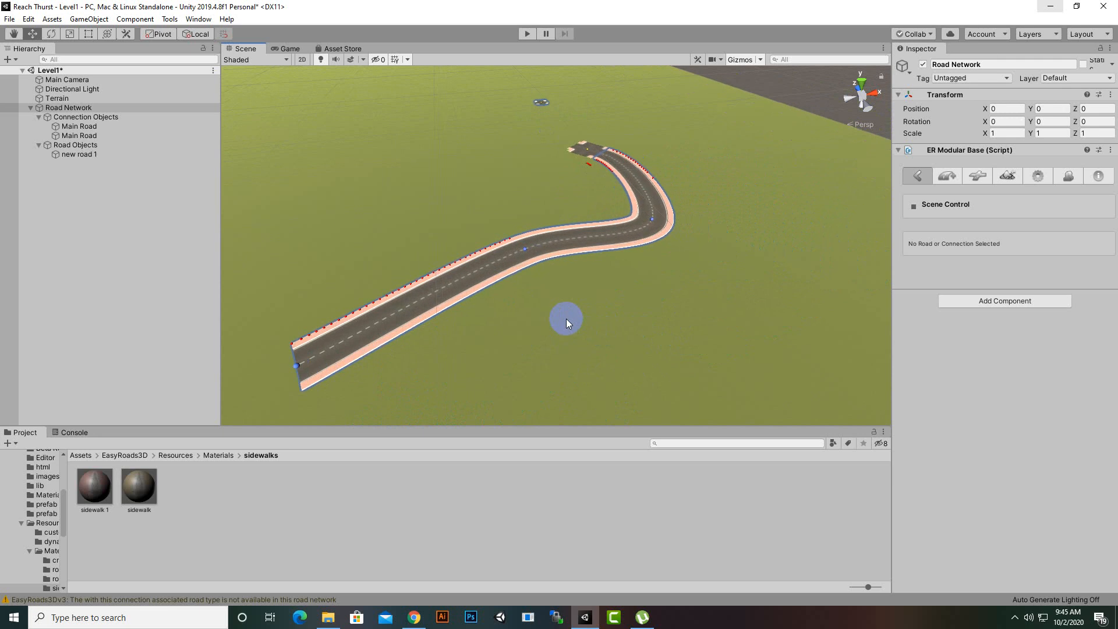
{"action": "scroll", "coordinate": [567, 319], "scroll_direction": "down", "scroll_amount": 2}
{"action": "middle_click_drag", "start_coordinate": [570, 317], "coordinate": [579, 354]}
{"action": "scroll", "coordinate": [578, 354], "scroll_direction": "down", "scroll_amount": 2}
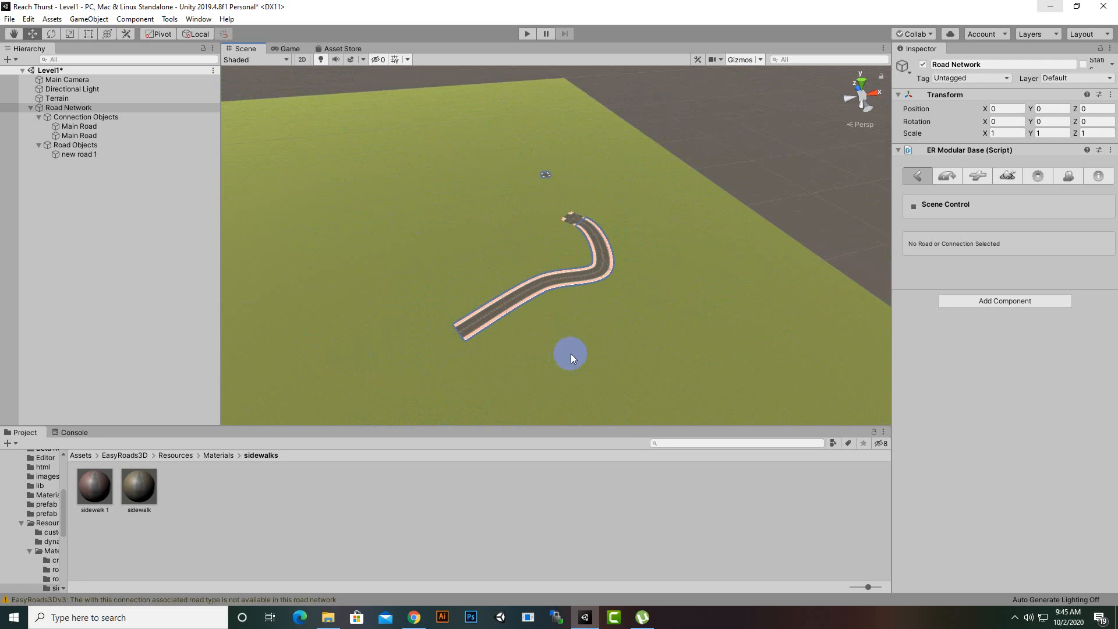
{"action": "middle_click_drag", "start_coordinate": [582, 354], "coordinate": [676, 320]}
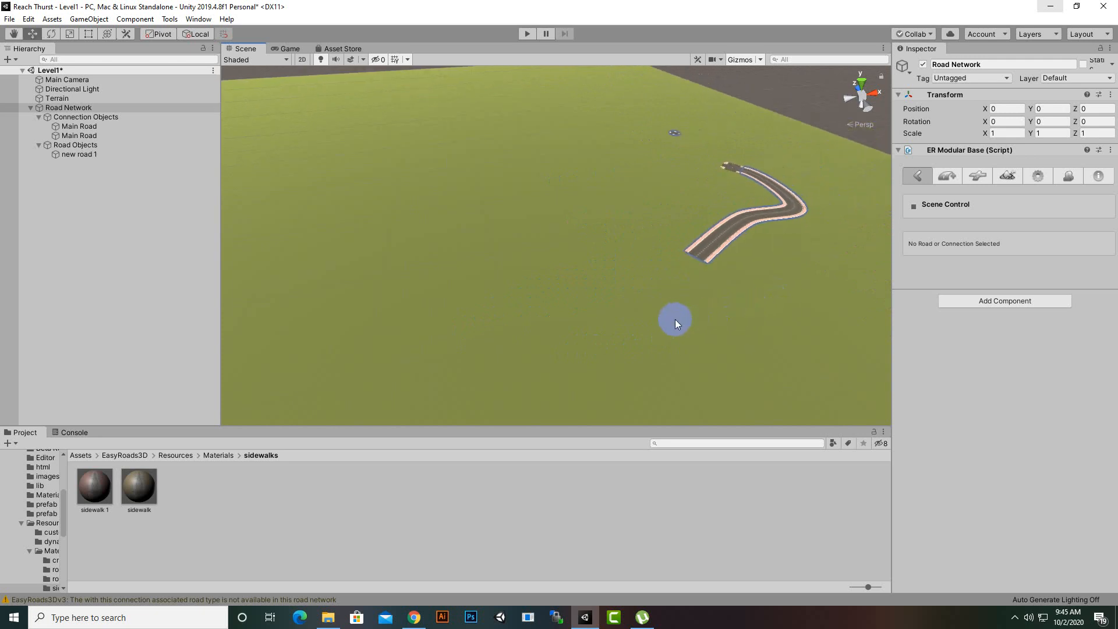